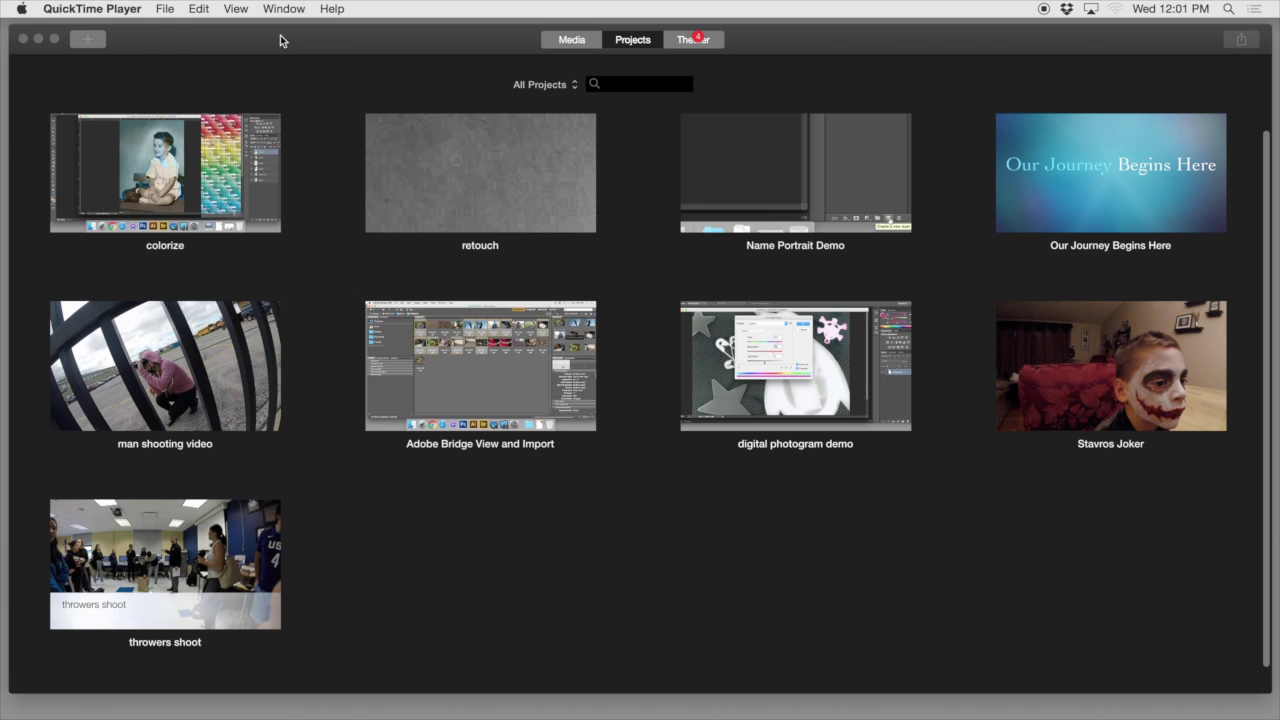
# Bring iMovie to the front on its Projects browser listing the existing projects
pyautogui.click(205, 46)
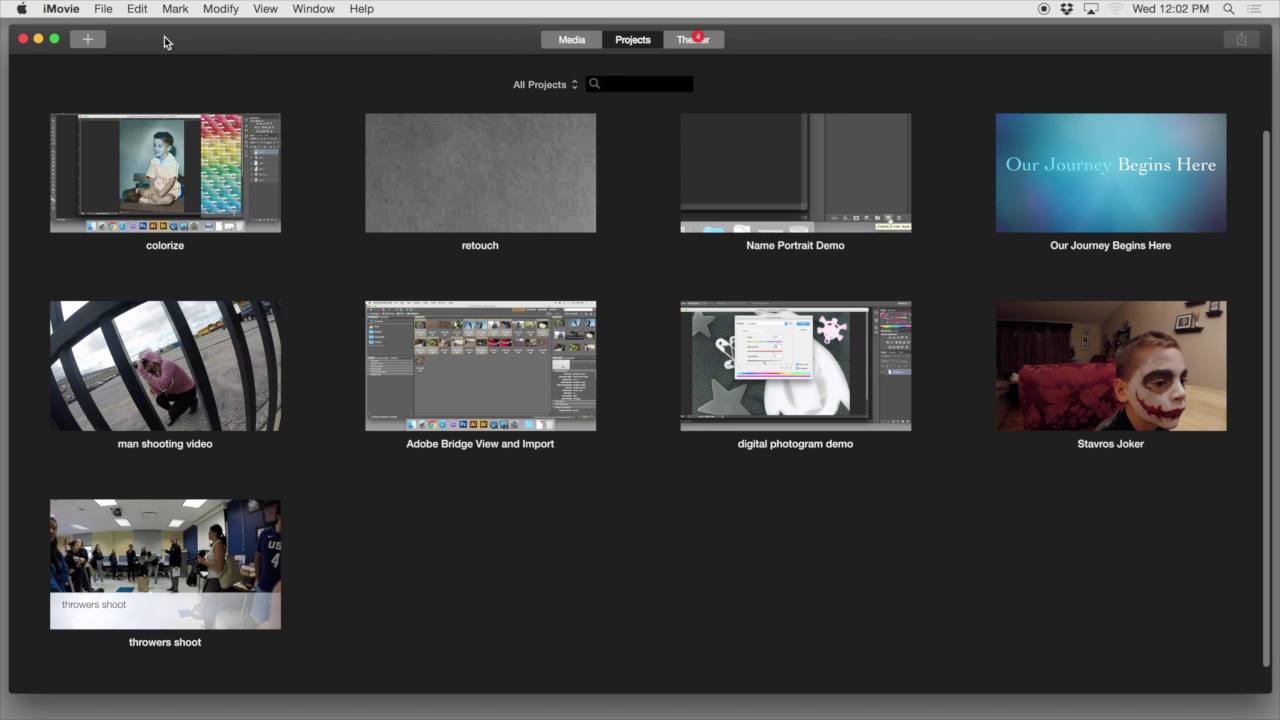
# Create a new No Theme movie project named 'Artwork Slideshow'
pyautogui.click(88, 42)
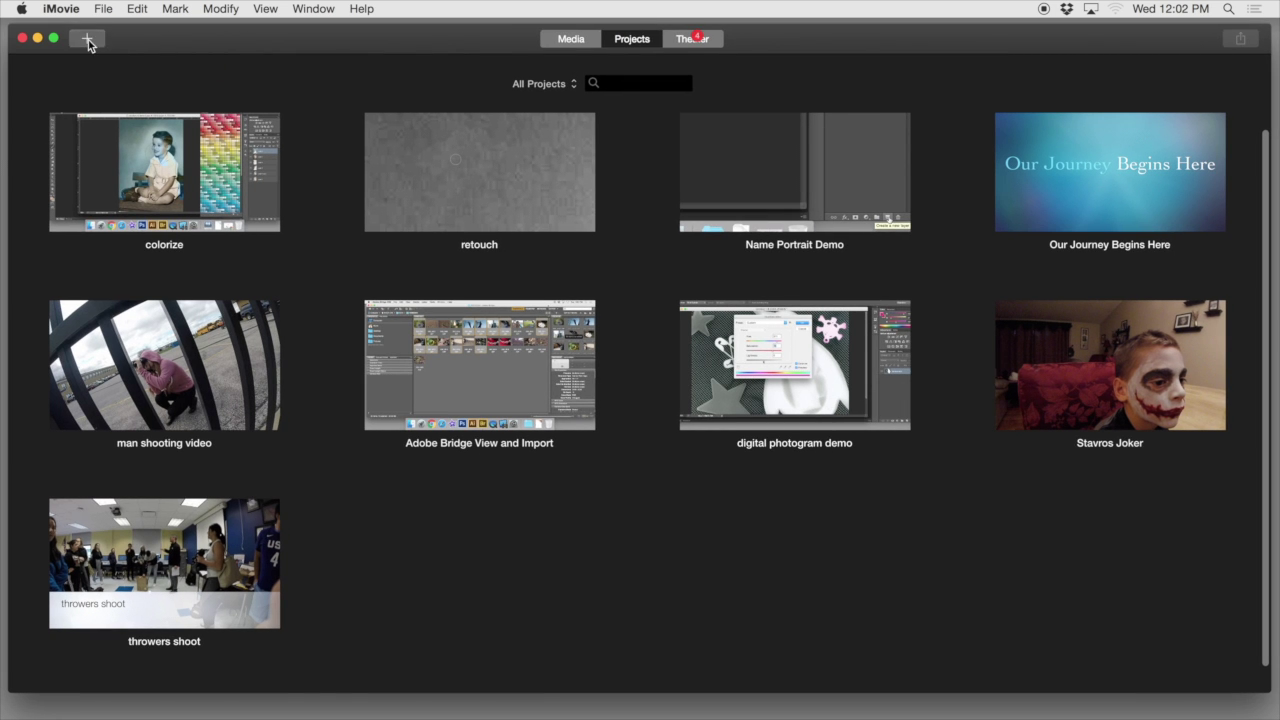
pyautogui.click(73, 76)
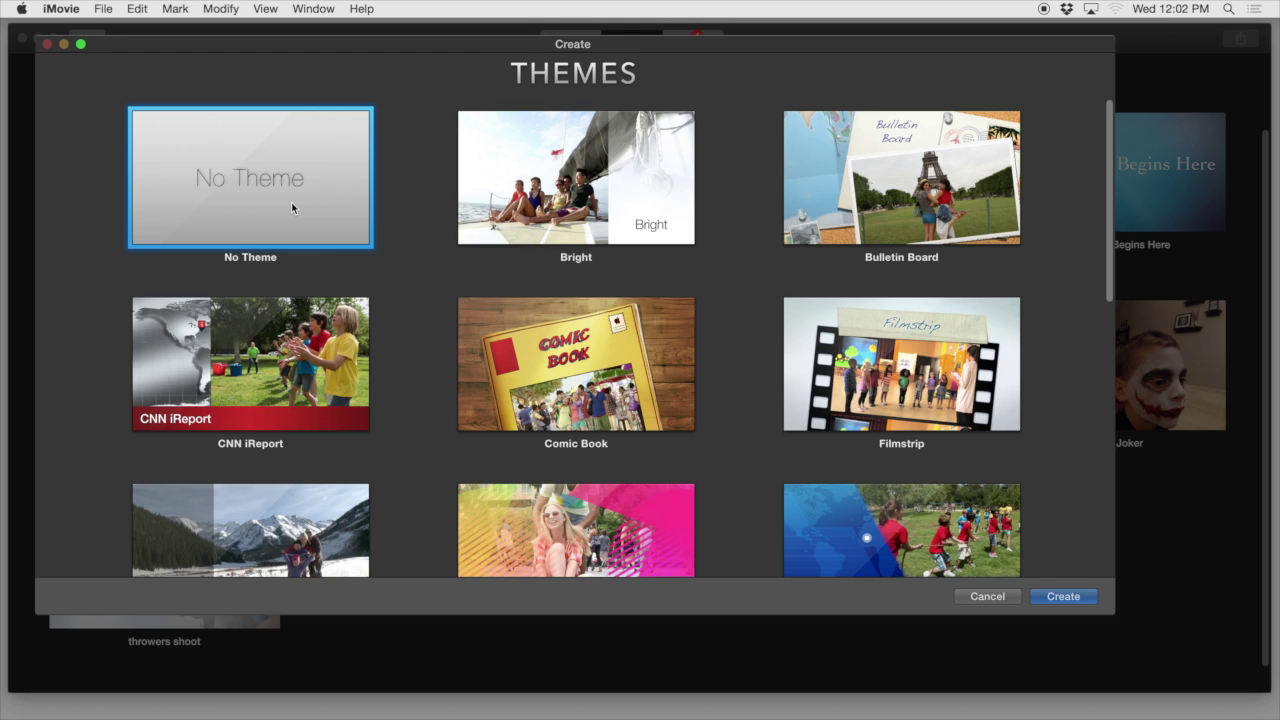
pyautogui.click(1073, 600)
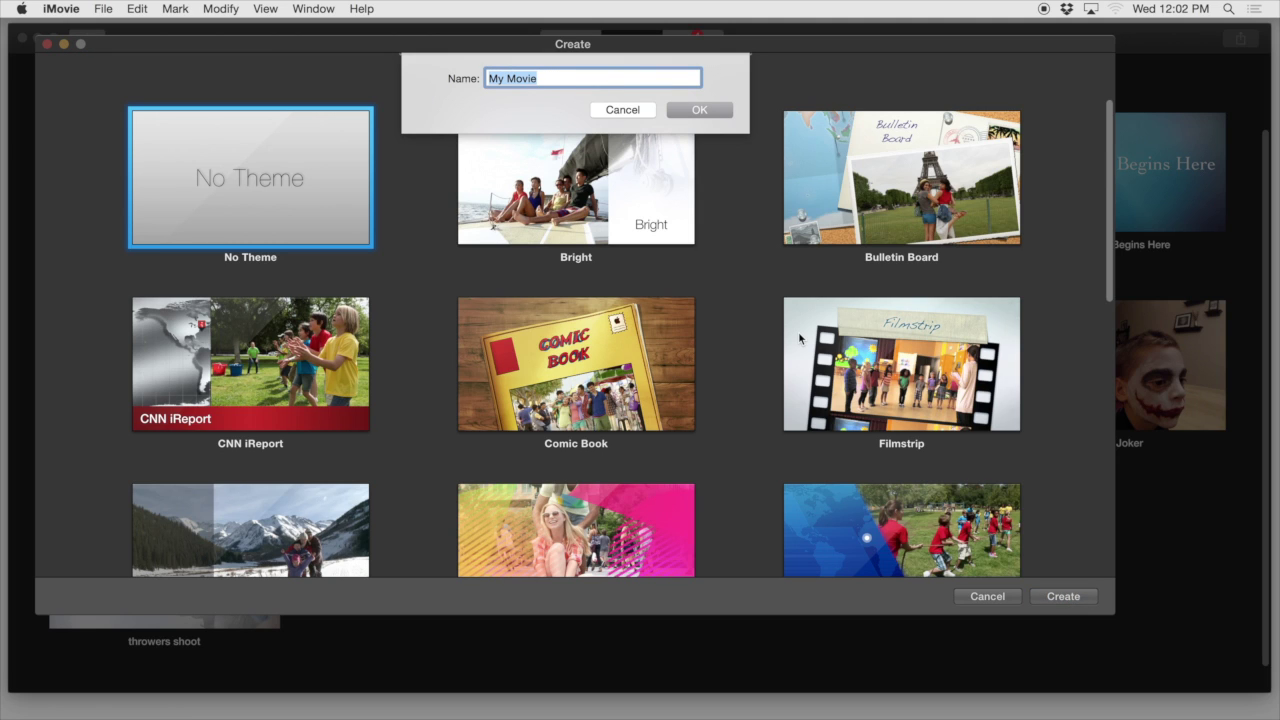
pyautogui.write('Artwork Slideshow')
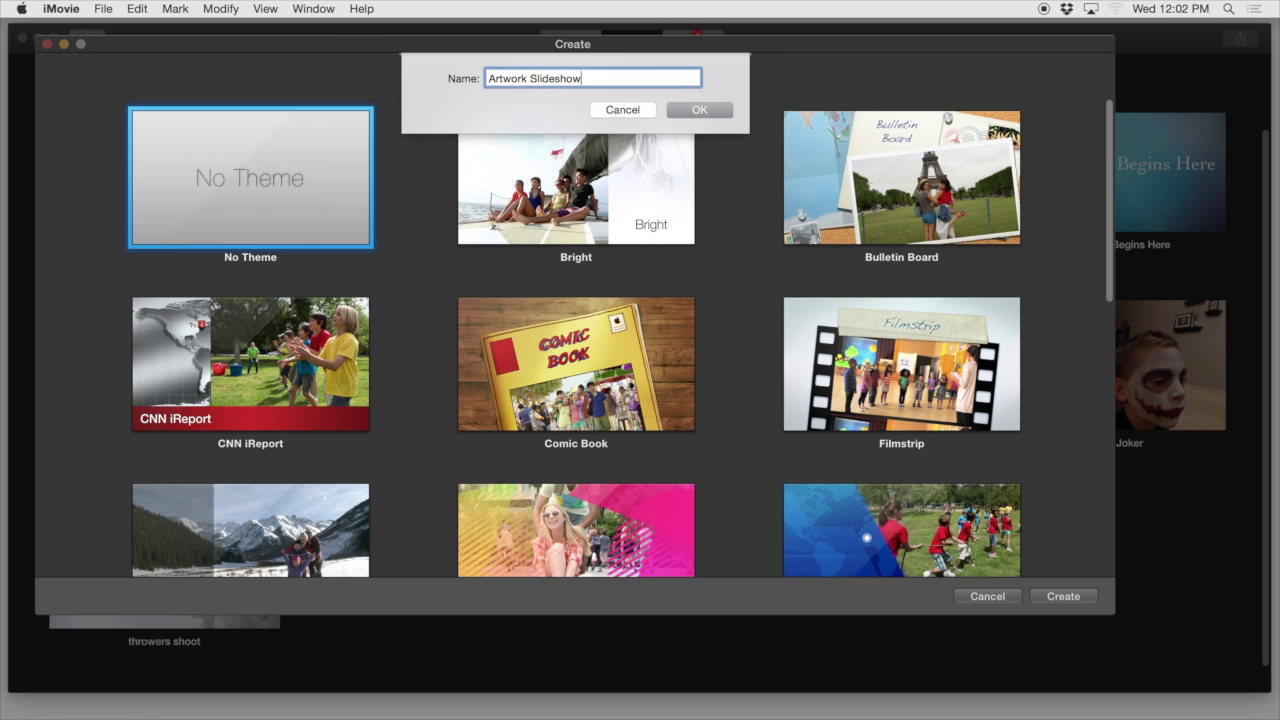
pyautogui.click(721, 115)
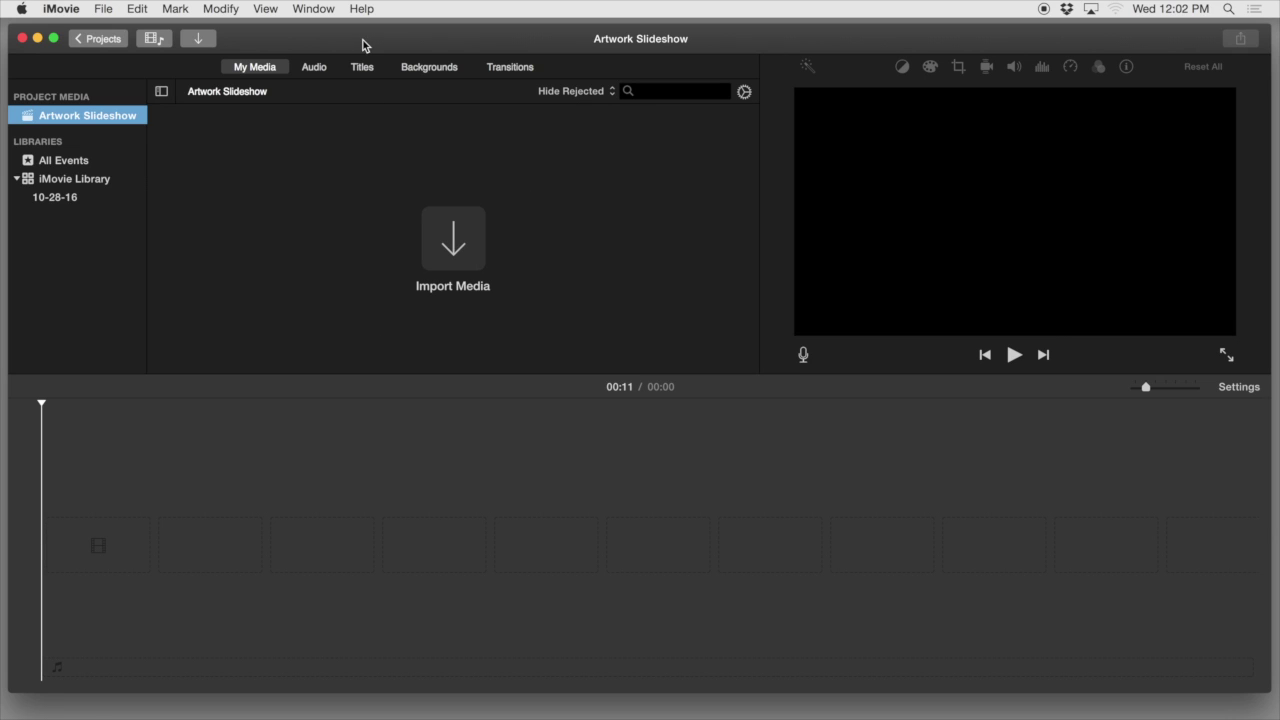
# Import every image from the Desktop folder 'Artwork for Slideshow' into the project media
pyautogui.click(455, 248)
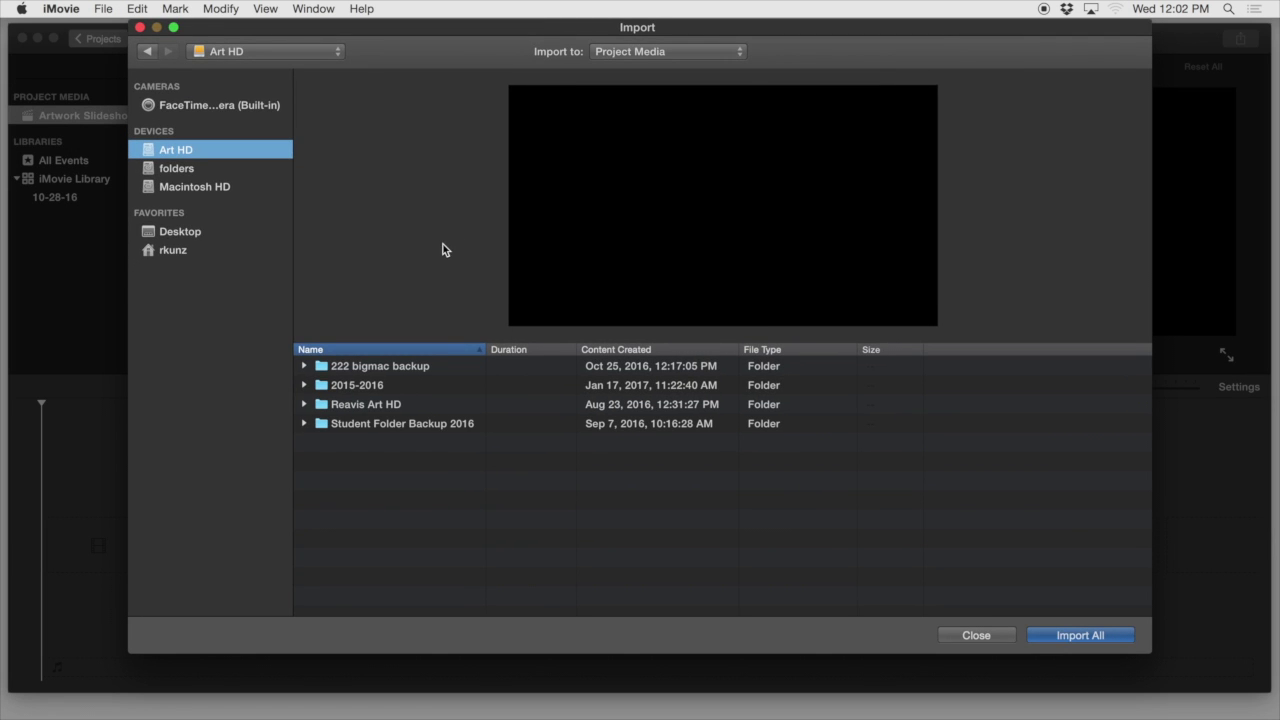
pyautogui.click(183, 237)
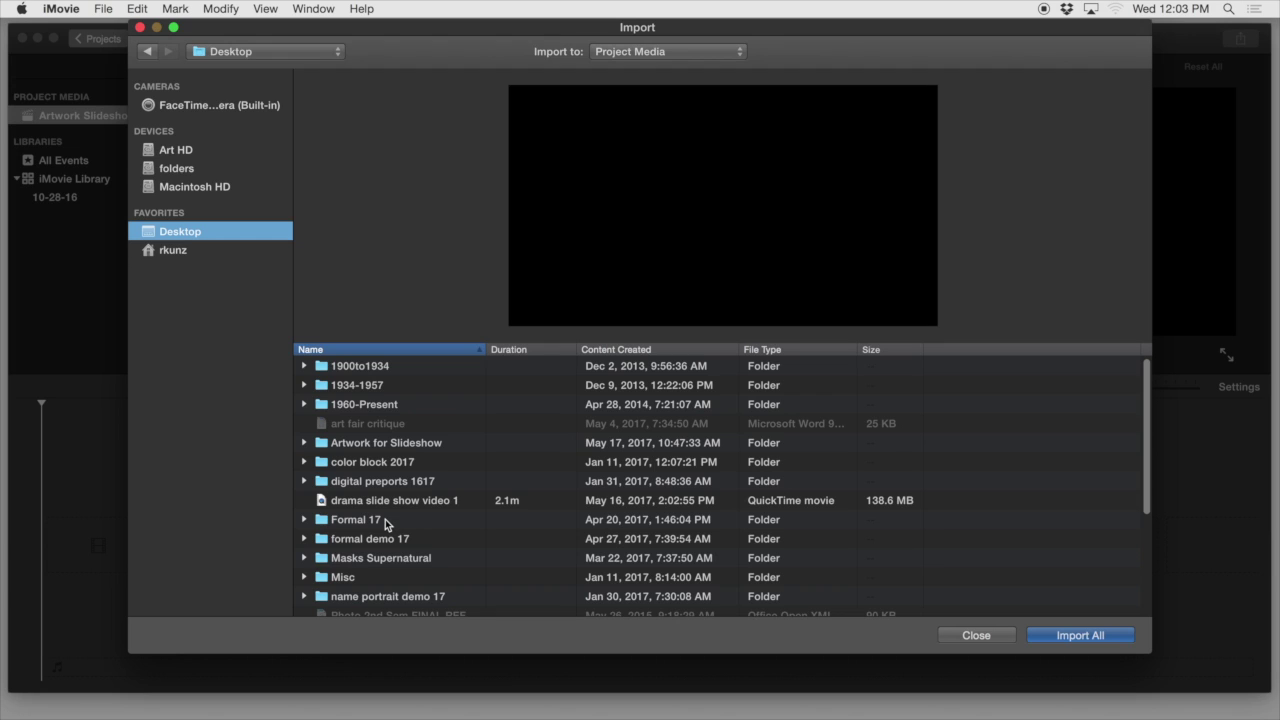
pyautogui.scroll(-1, 385, 519)
pyautogui.scroll(-2, 385, 514)
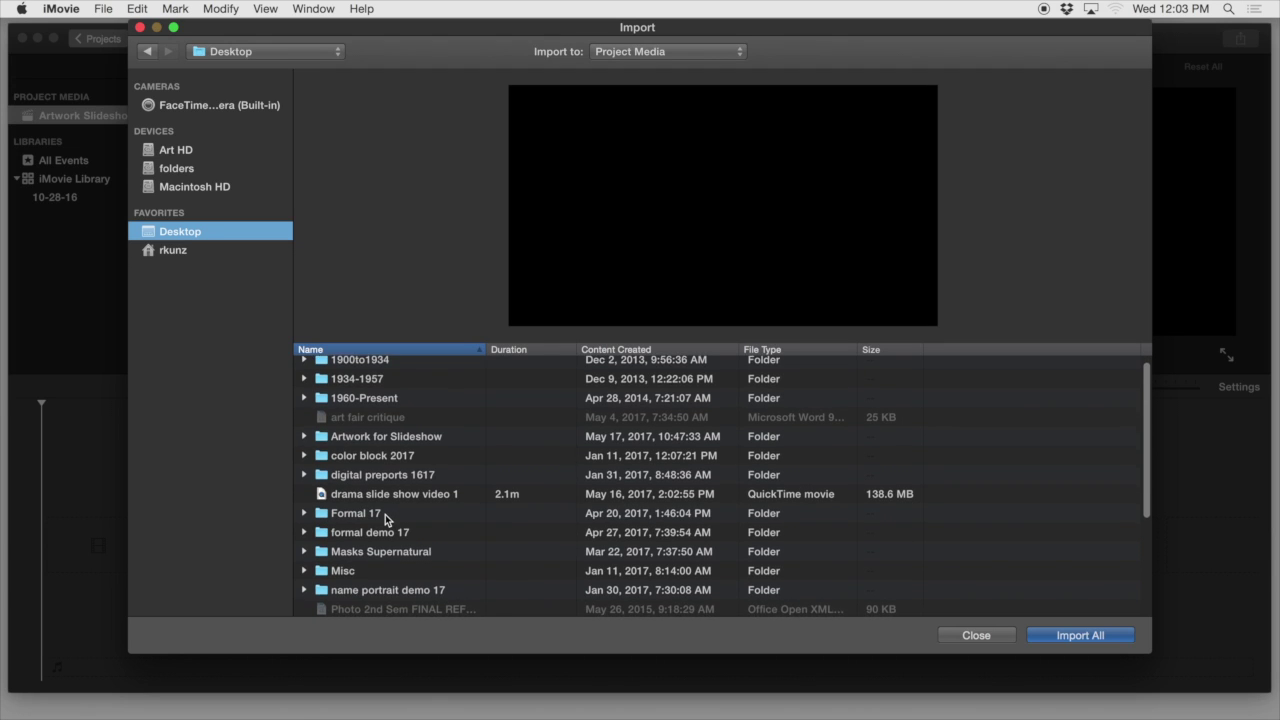
pyautogui.click(320, 427)
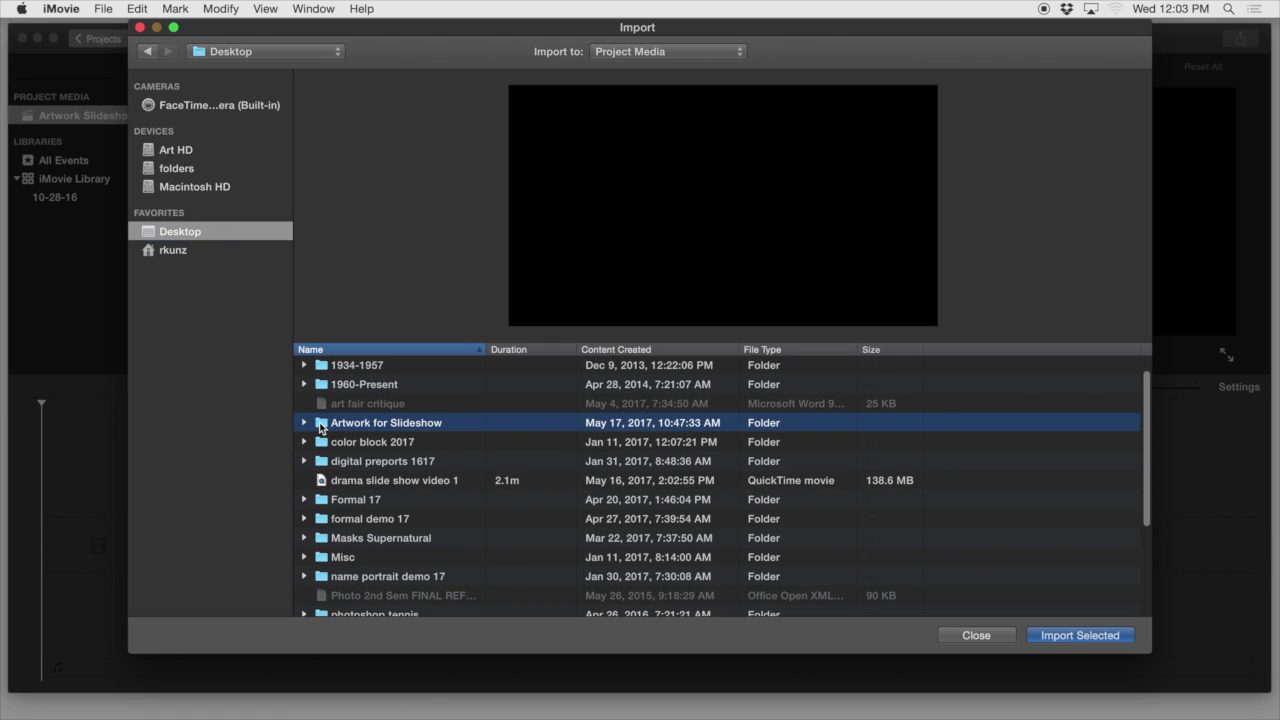
pyautogui.click(305, 424)
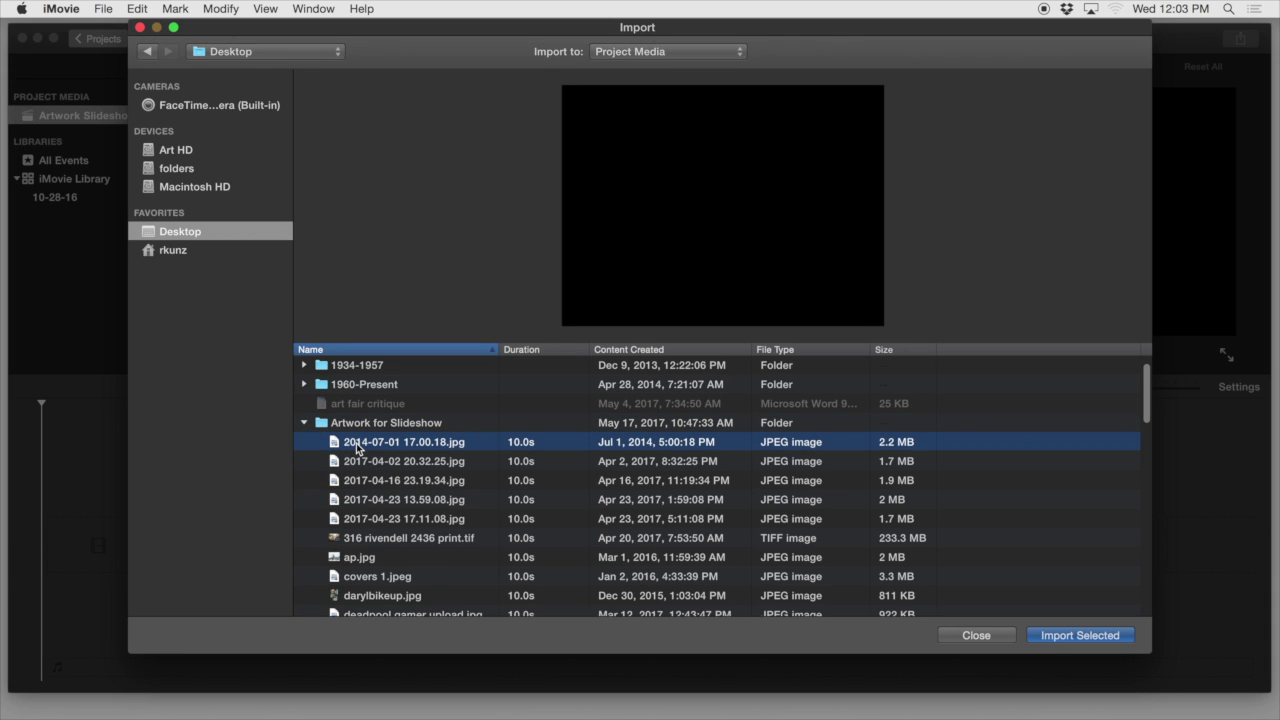
pyautogui.click(356, 443)
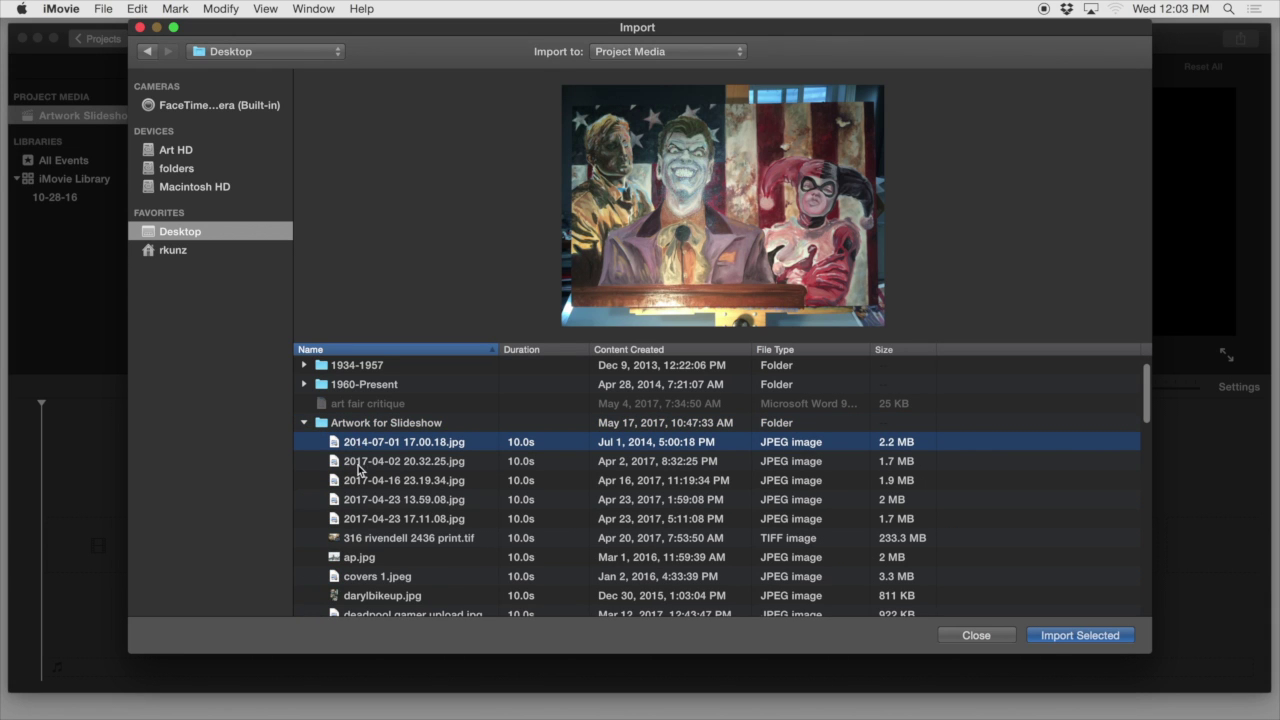
pyautogui.scroll(-3, 398, 585)
pyautogui.scroll(-10, 398, 585)
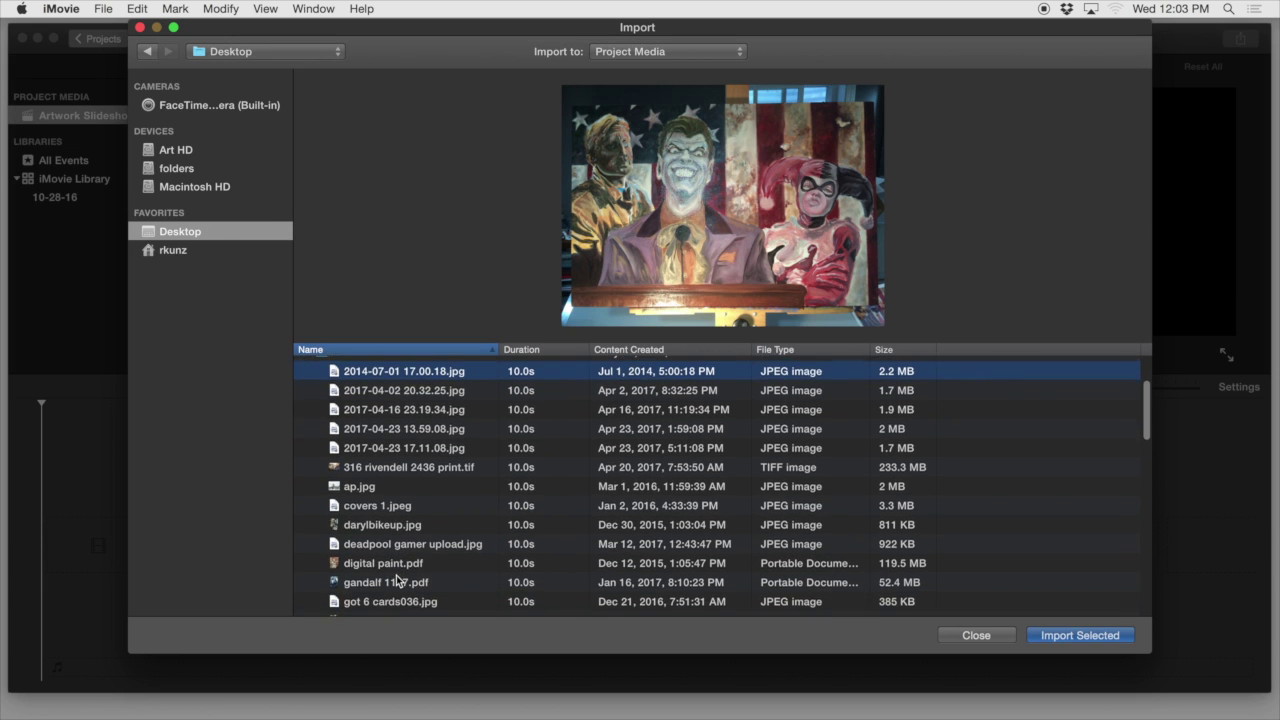
pyautogui.keyDown('shift'); pyautogui.click(785, 505); pyautogui.keyUp('shift')
pyautogui.press('Return')
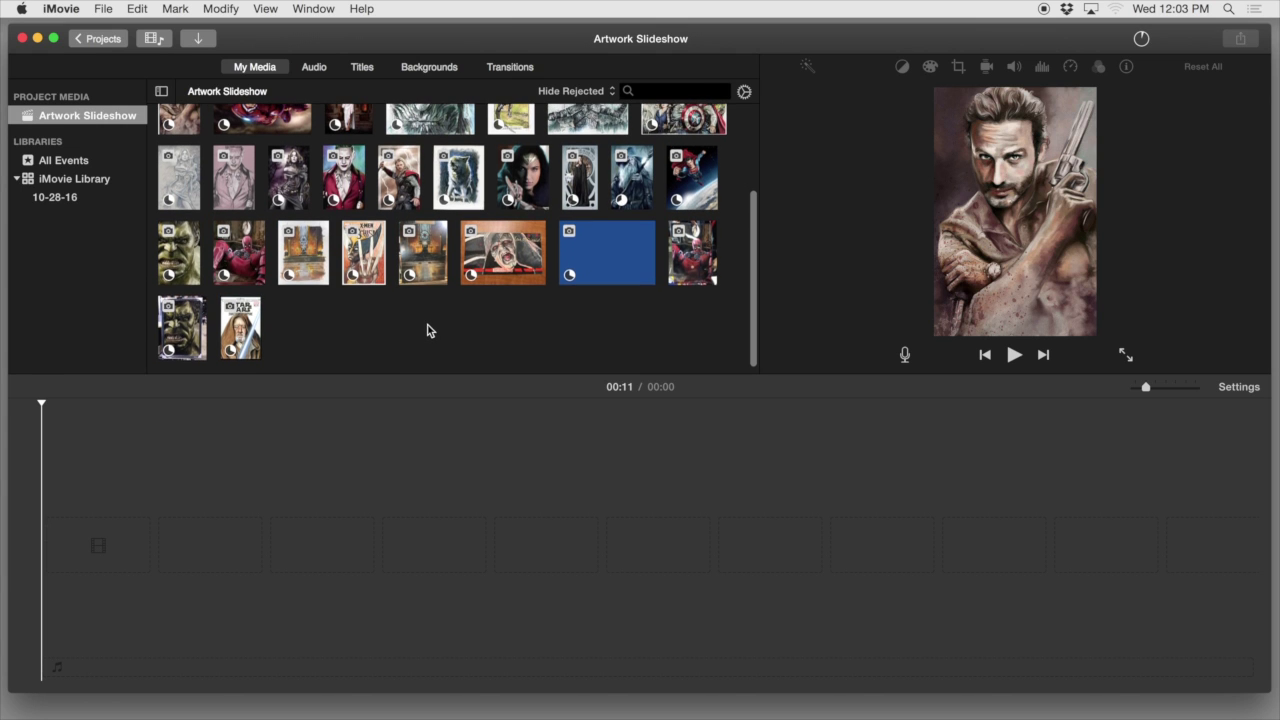
pyautogui.scroll(3, 427, 330)
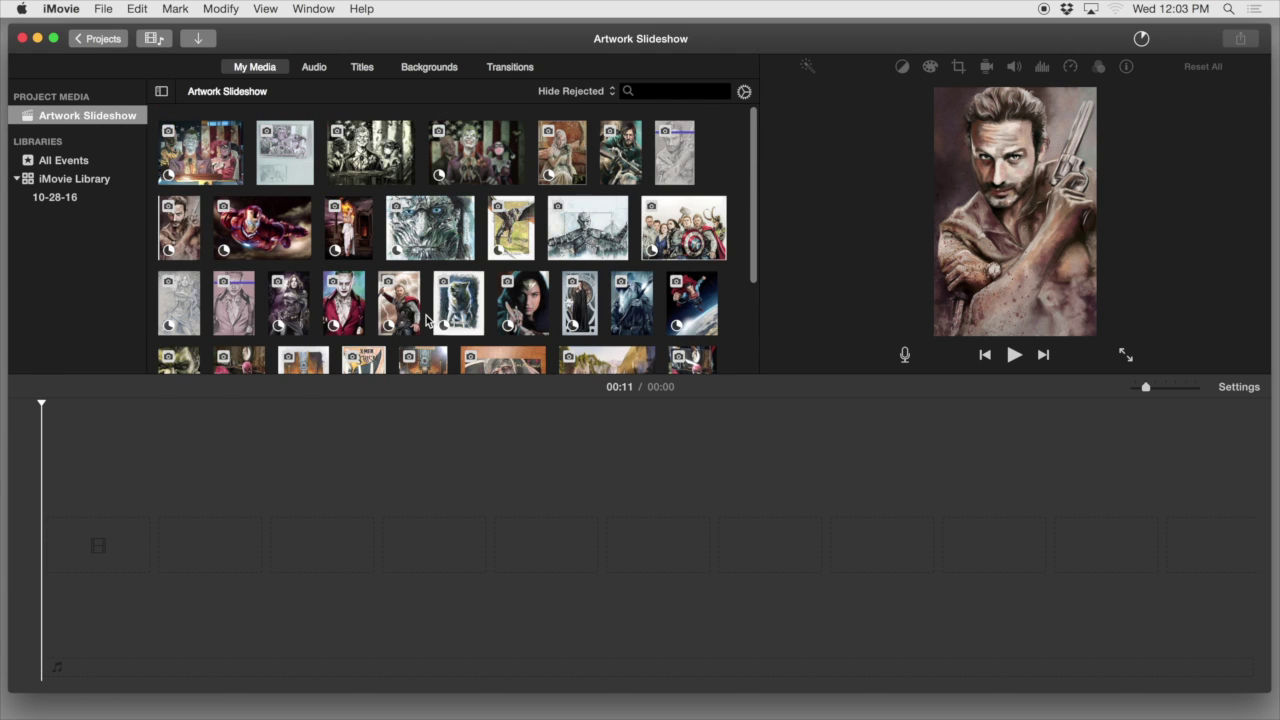
pyautogui.click(404, 308)
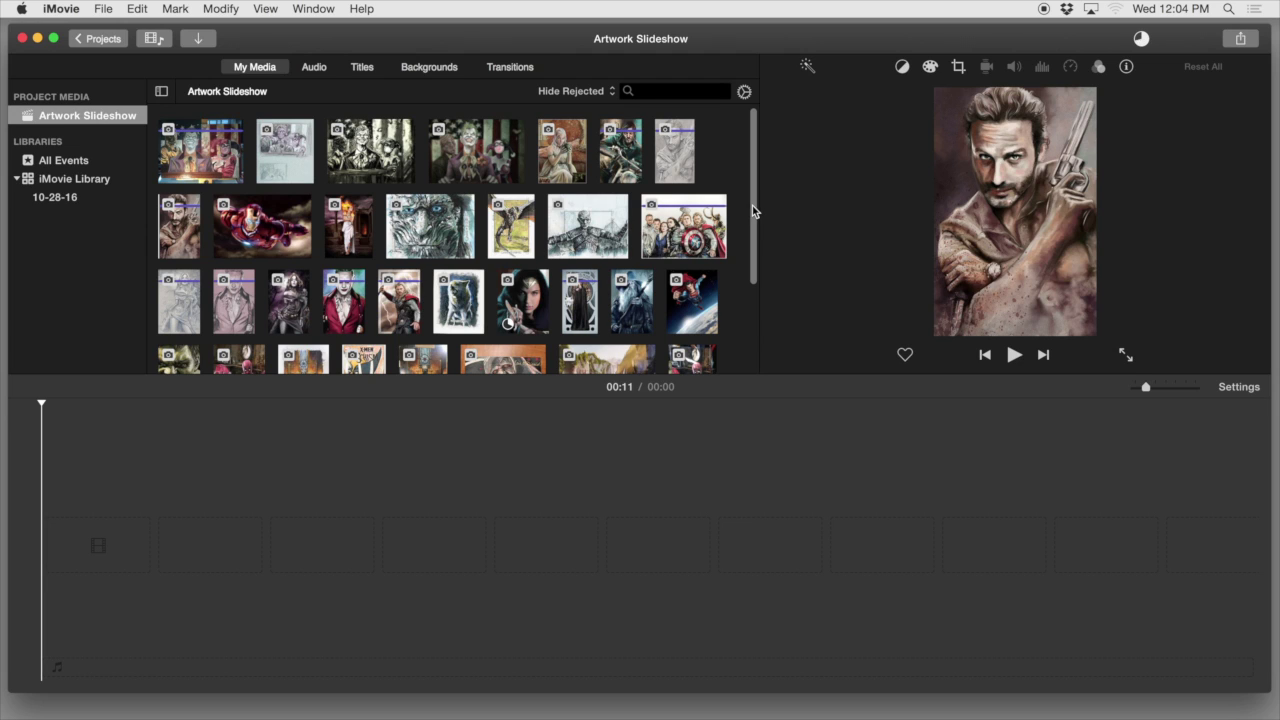
pyautogui.moveTo(752, 205)
pyautogui.mouseDown()
pyautogui.moveTo(754, 272)
pyautogui.moveTo(756, 192)
pyautogui.mouseUp()
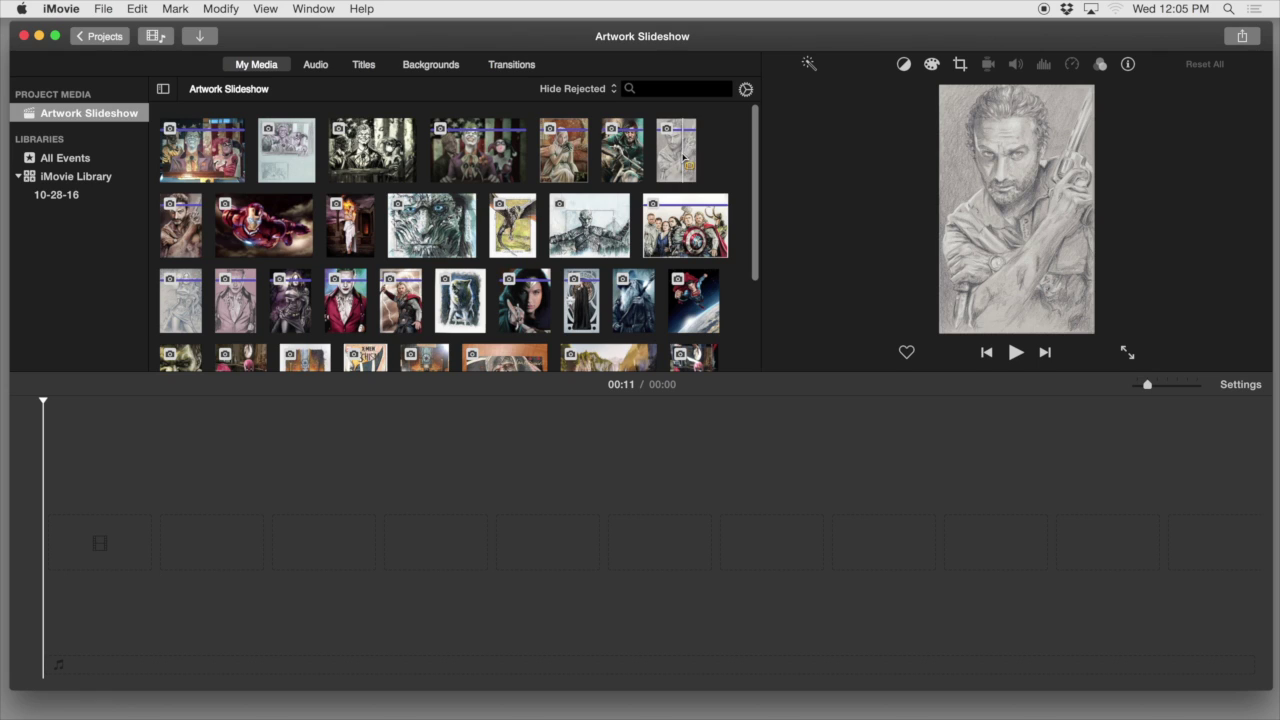
pyautogui.scroll(-3, 468, 340)
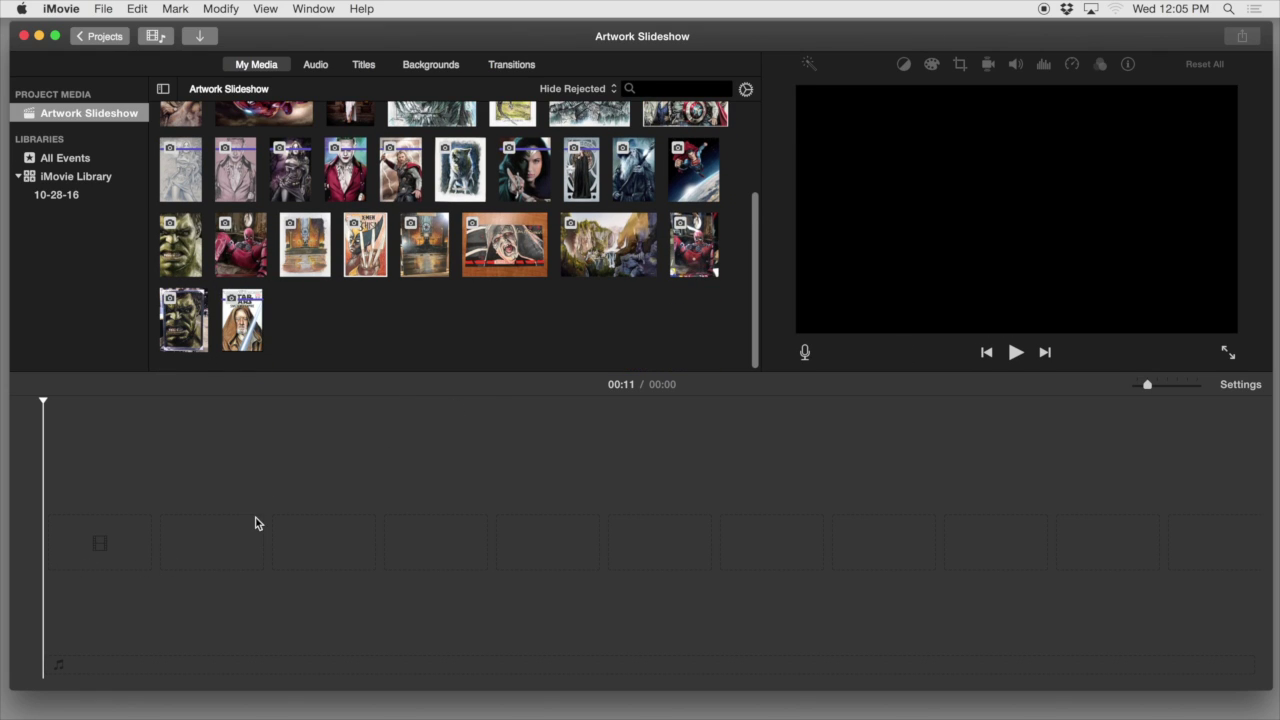
pyautogui.scroll(3, 648, 262)
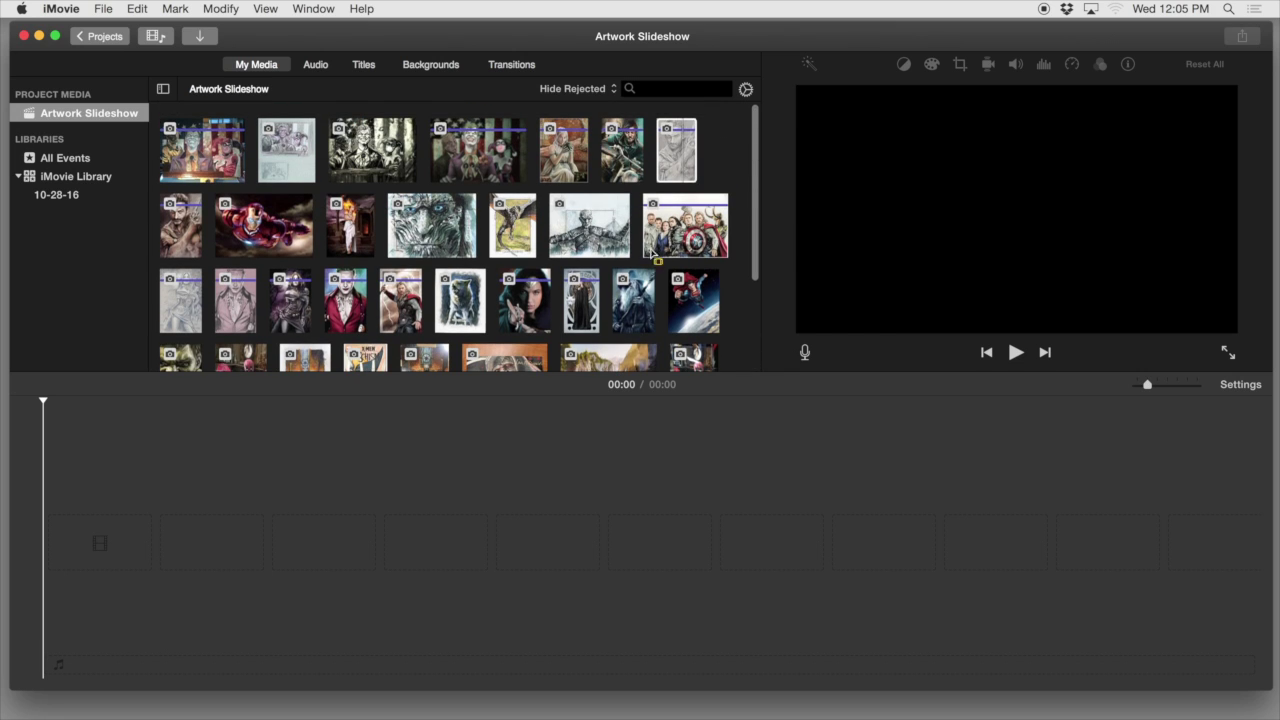
pyautogui.click(674, 148)
# Place the pencil-sketch portrait first in the timeline and trim it from 4 to 2.7 seconds
pyautogui.moveTo(668, 152)
pyautogui.mouseDown()
pyautogui.moveTo(597, 277)
pyautogui.moveTo(183, 549)
pyautogui.moveTo(60, 545)
pyautogui.mouseUp()
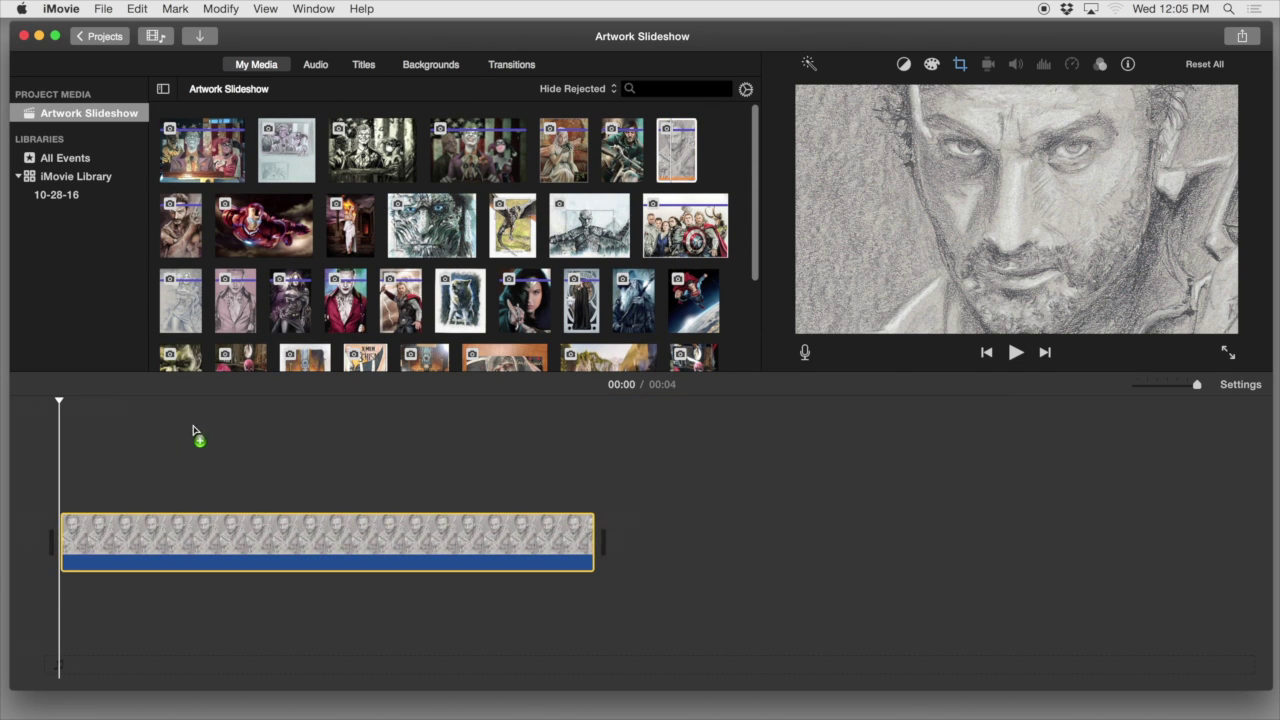
pyautogui.click(697, 150)
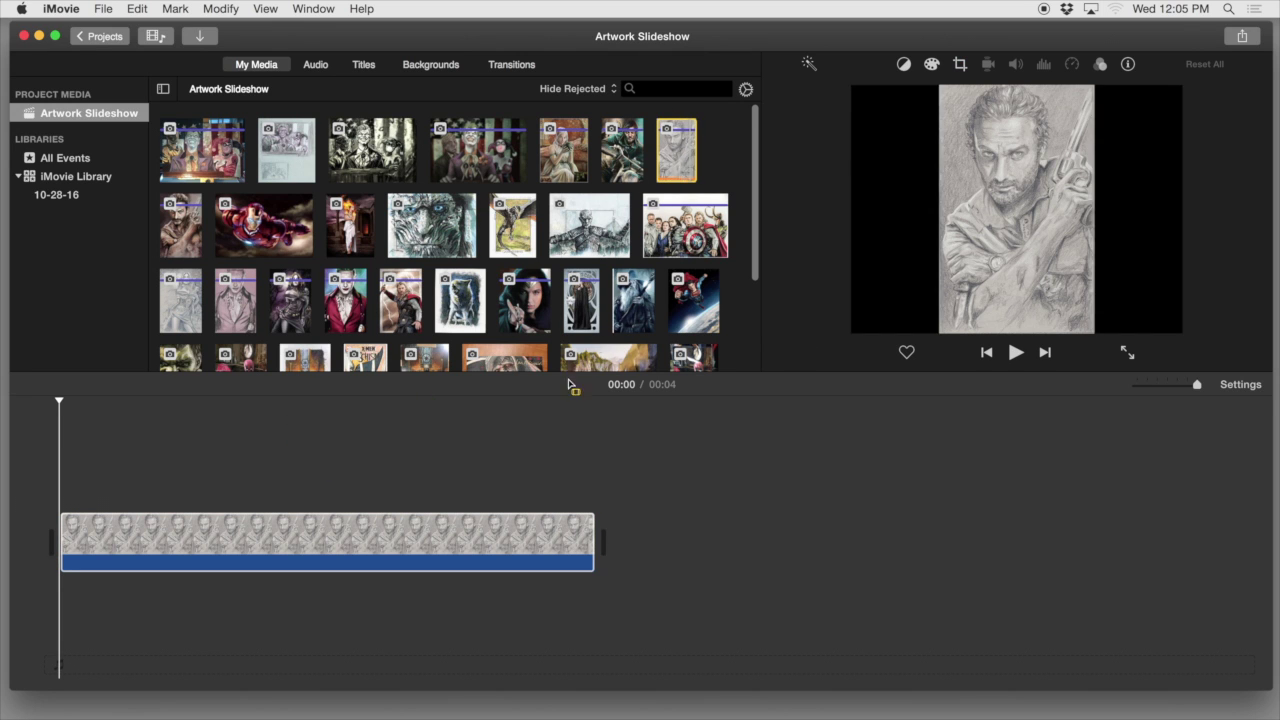
pyautogui.click(263, 545)
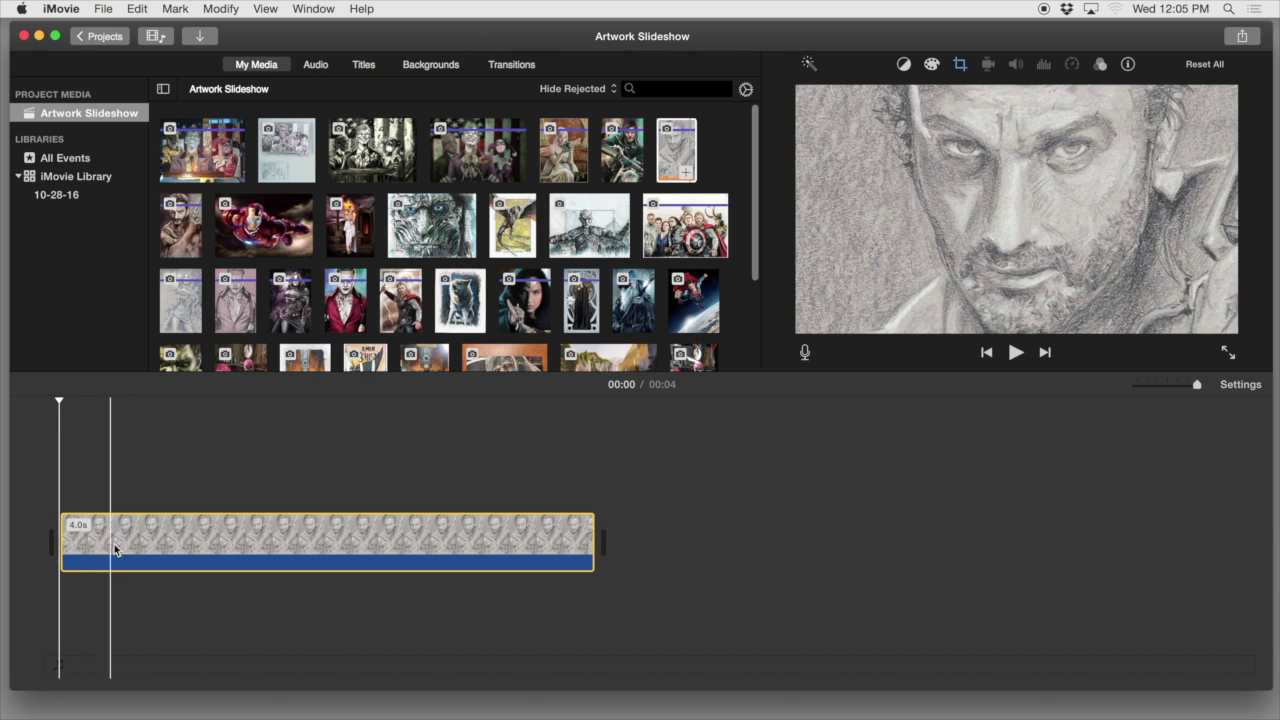
pyautogui.click(185, 532)
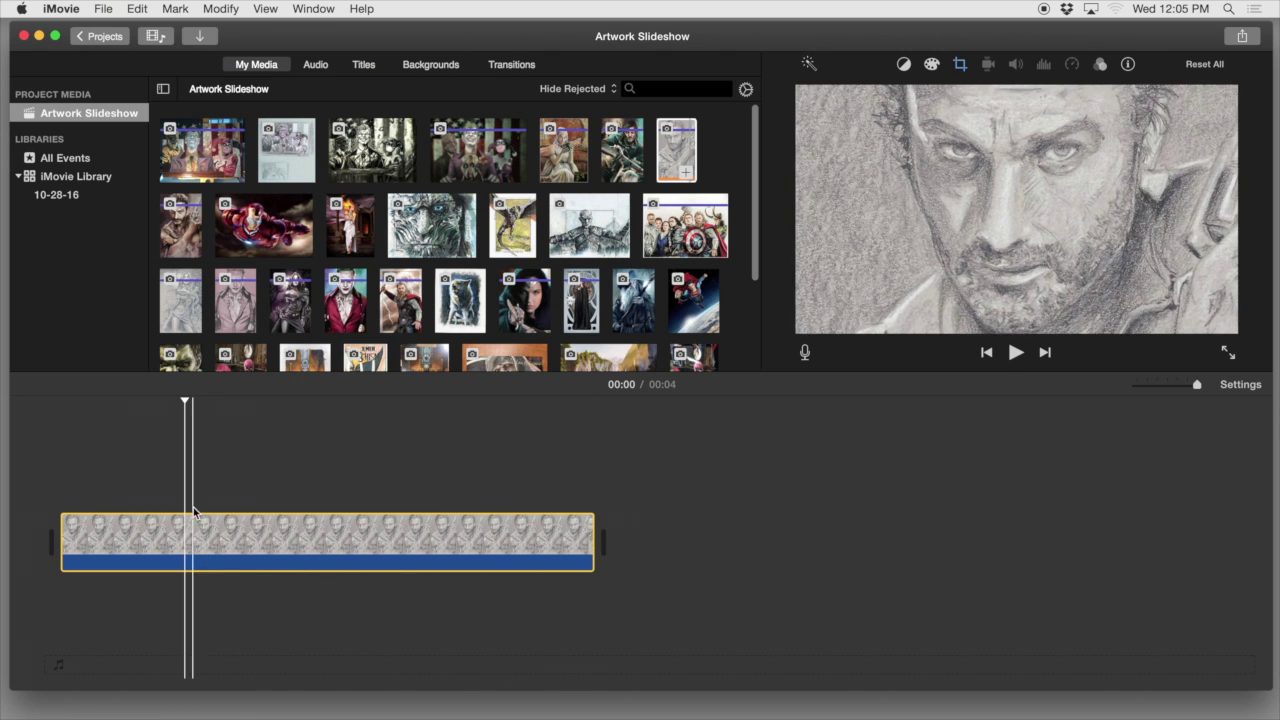
pyautogui.click(337, 535)
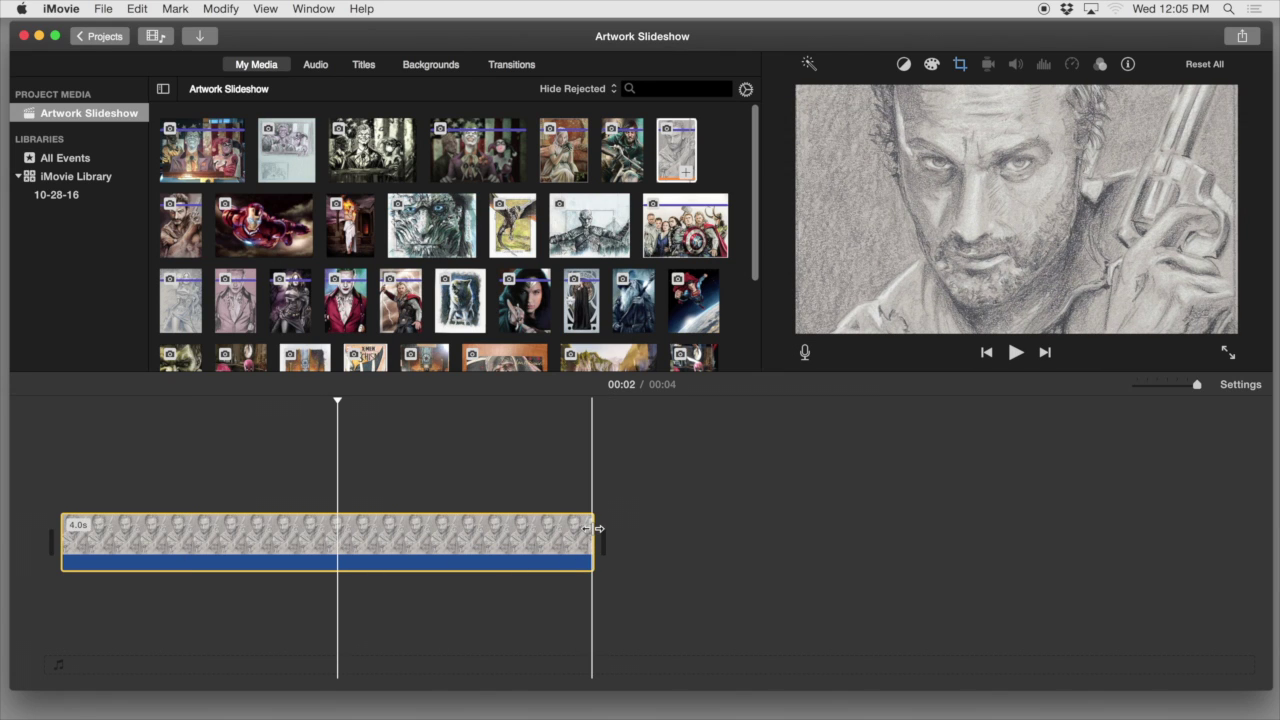
pyautogui.moveTo(593, 528); pyautogui.dragTo(409, 537)
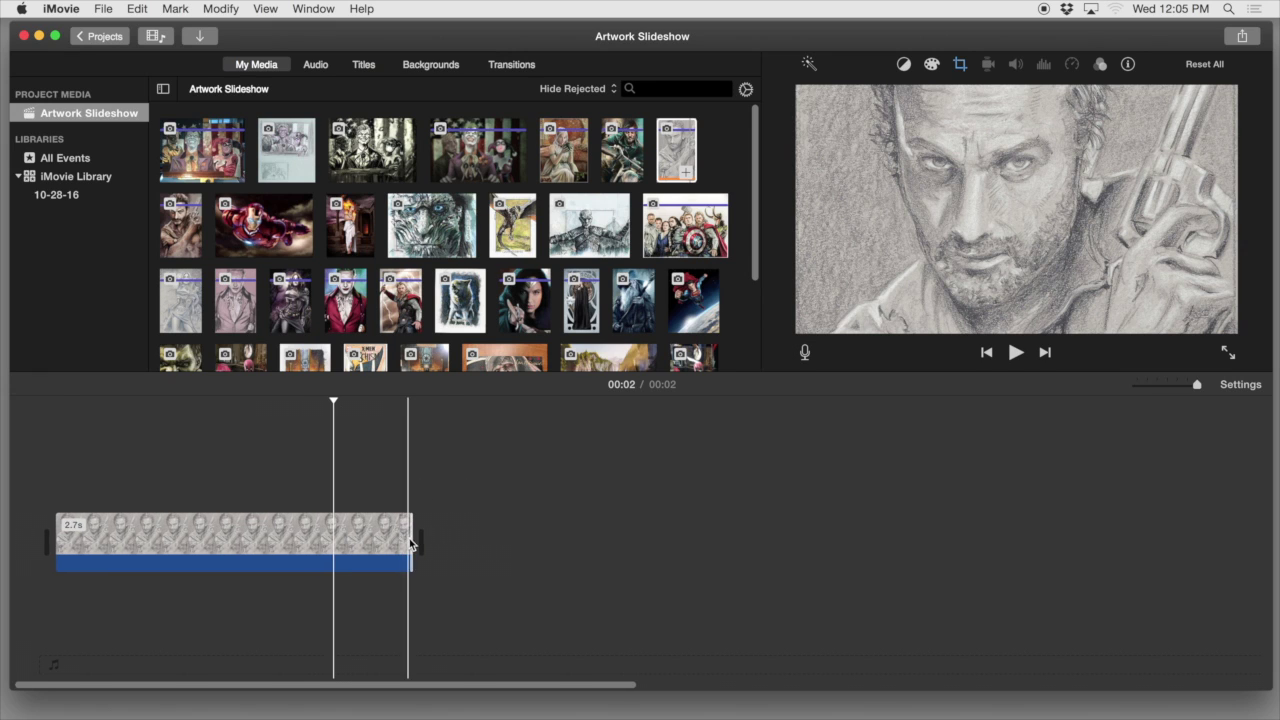
pyautogui.click(355, 540)
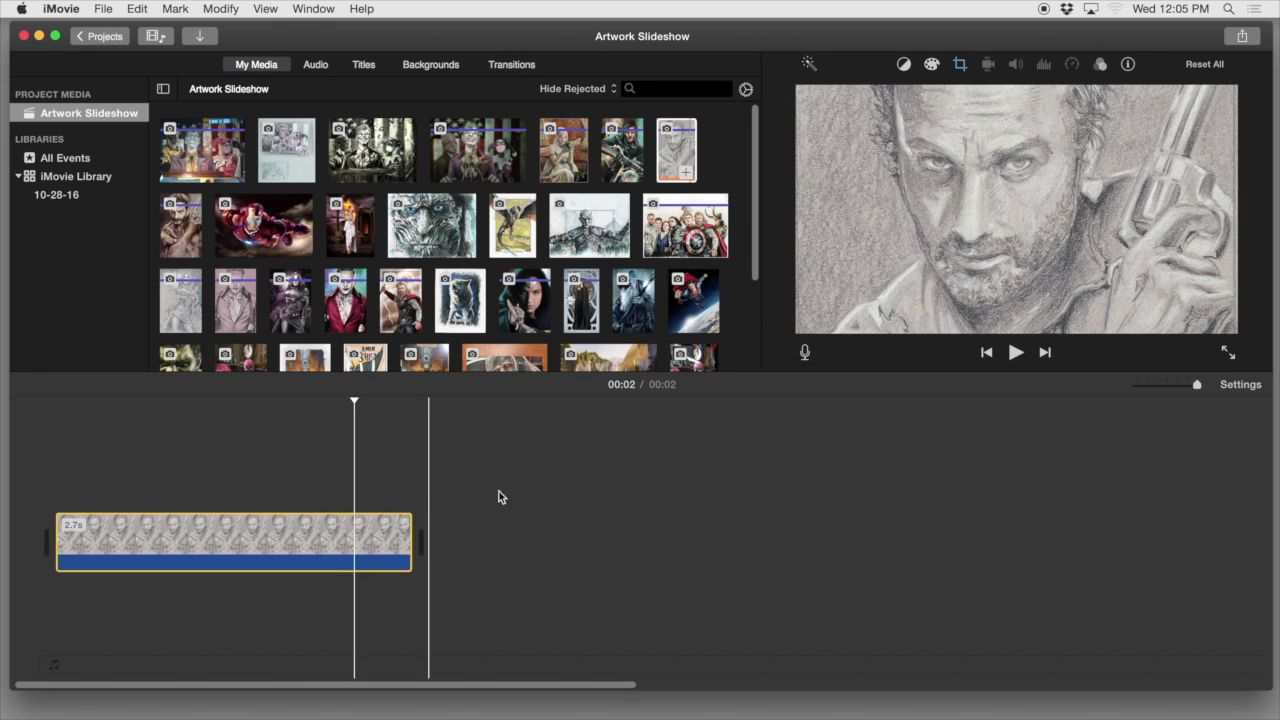
# Set the Ken Burns start frame wide on the face and the end frame tight on the eyes and nose
pyautogui.click(960, 66)
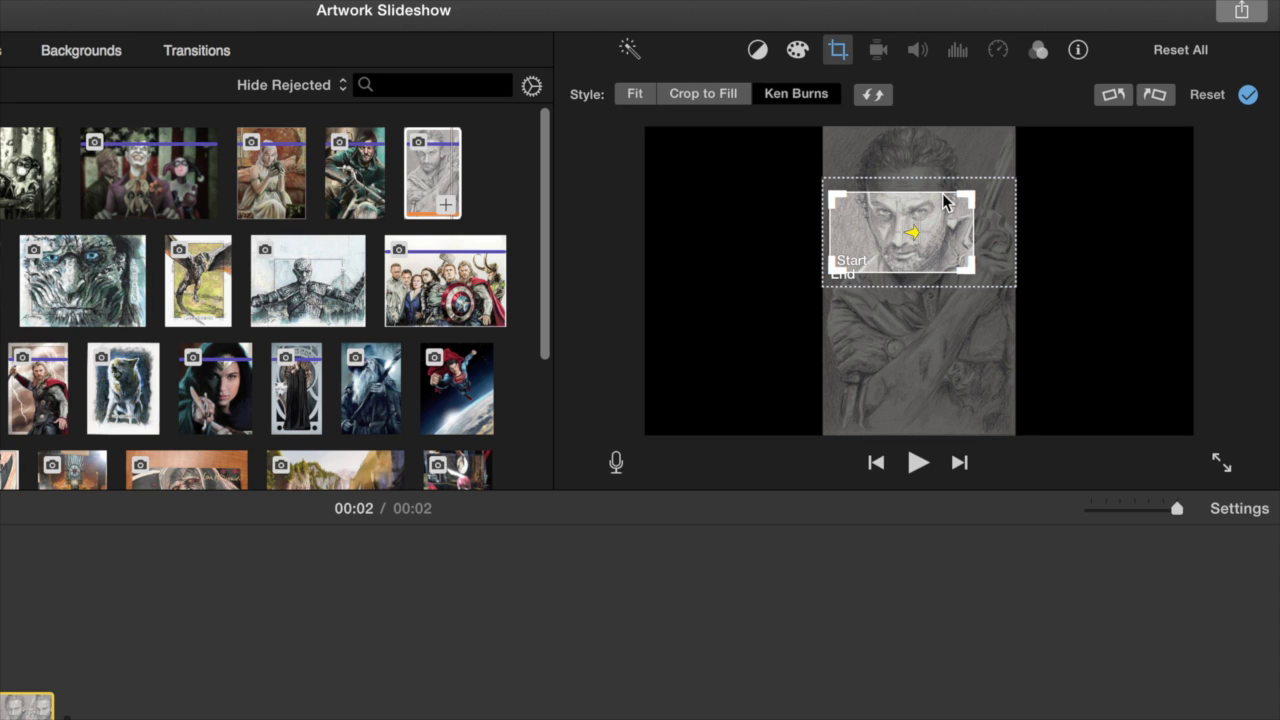
pyautogui.moveTo(947, 200); pyautogui.dragTo(945, 140)
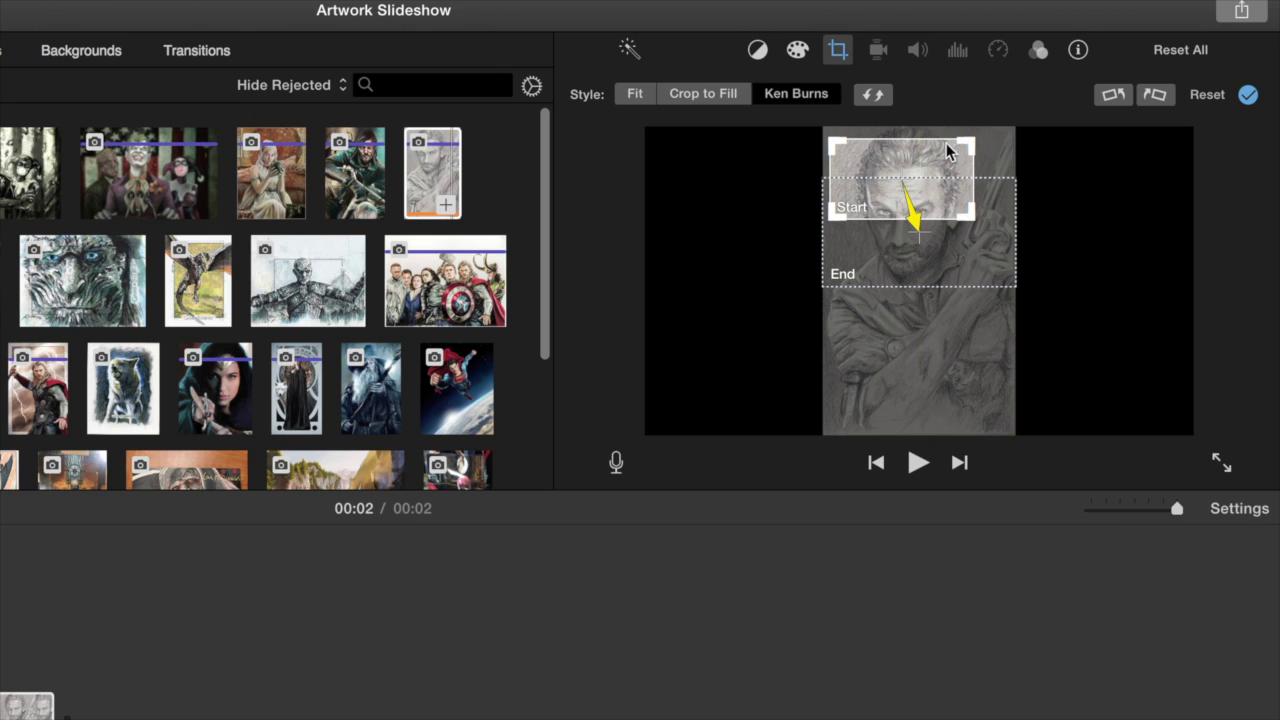
pyautogui.moveTo(970, 216); pyautogui.dragTo(998, 239)
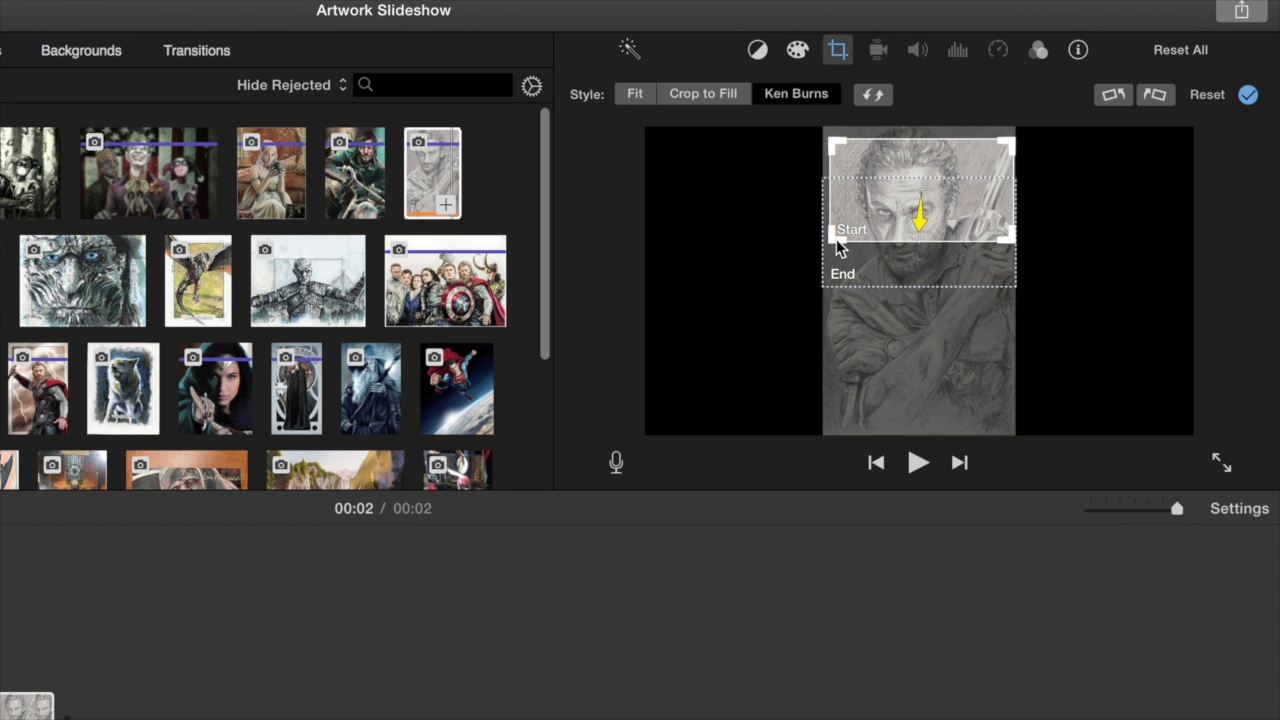
pyautogui.moveTo(836, 244); pyautogui.dragTo(831, 237)
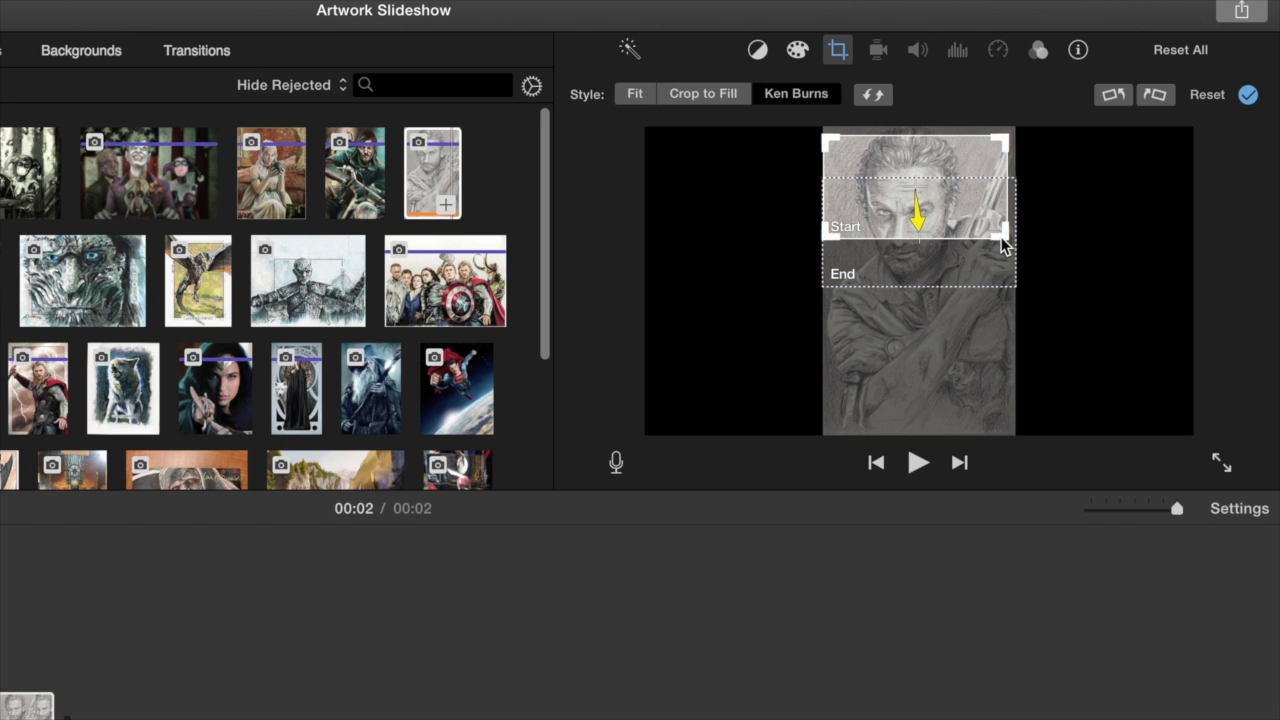
pyautogui.moveTo(1006, 246); pyautogui.dragTo(1005, 266)
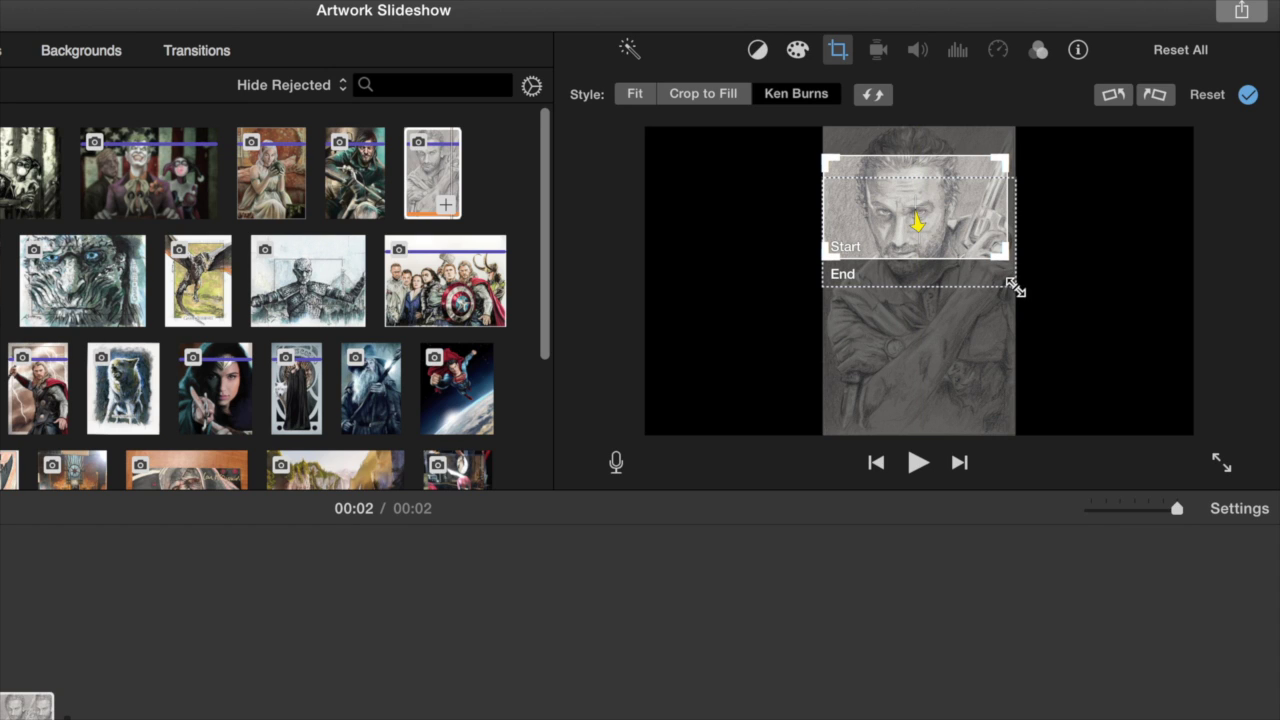
pyautogui.moveTo(1013, 288); pyautogui.dragTo(966, 258)
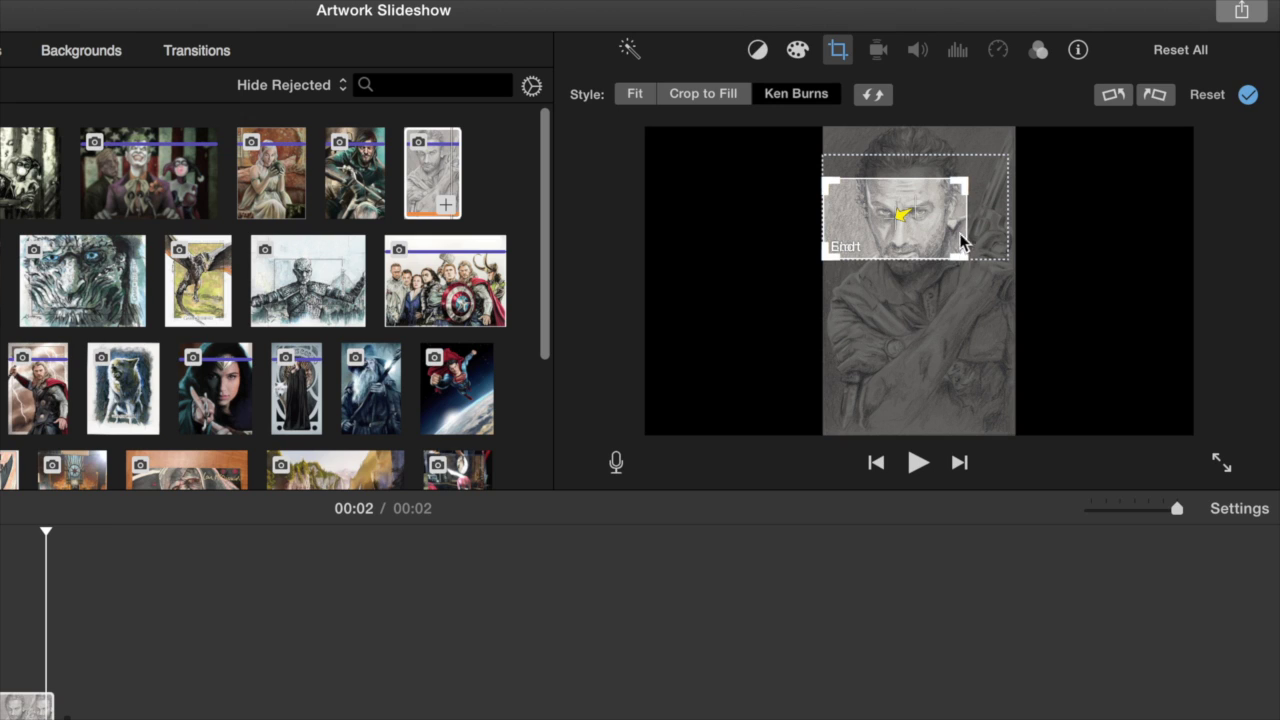
pyautogui.click(968, 226)
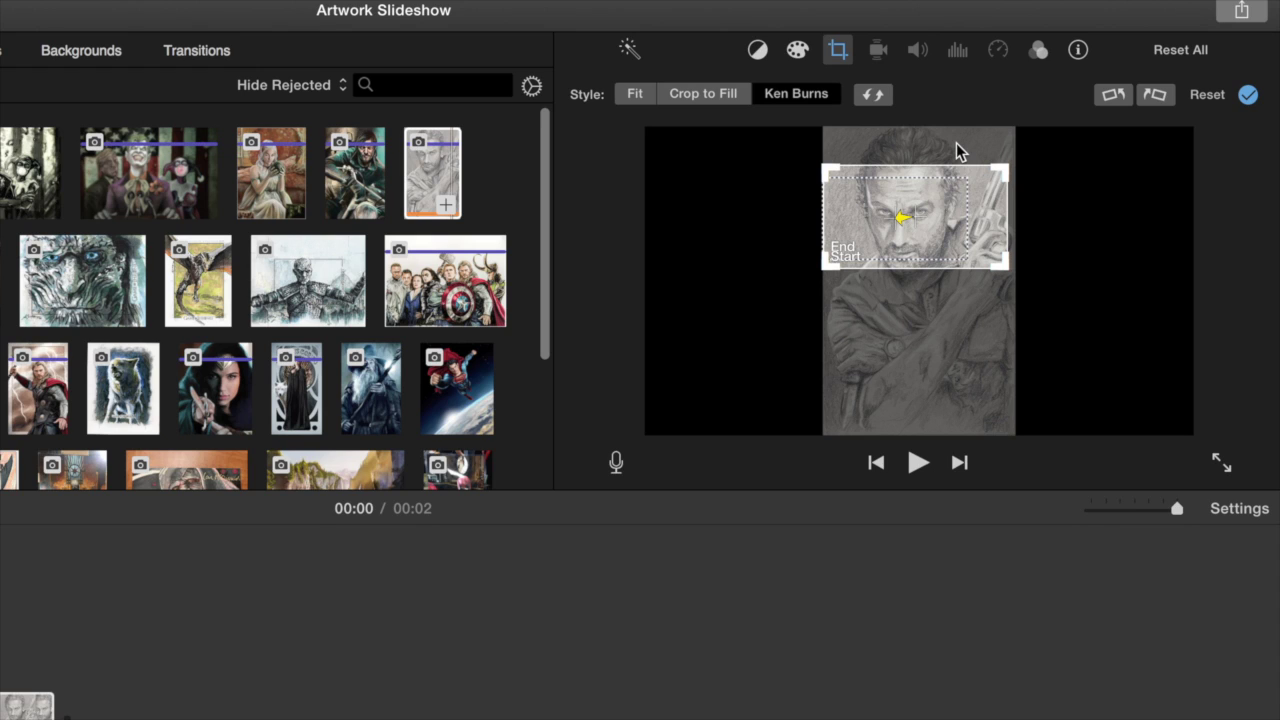
pyautogui.click(947, 185)
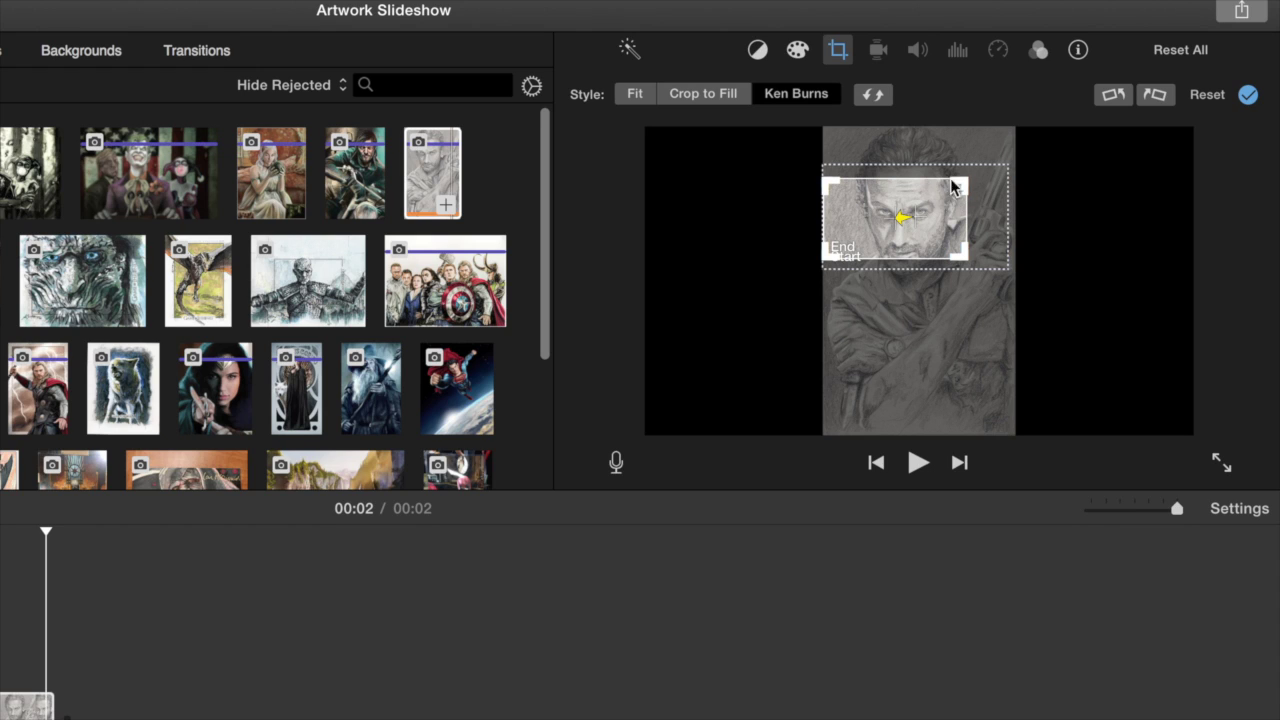
pyautogui.moveTo(960, 182); pyautogui.dragTo(936, 197)
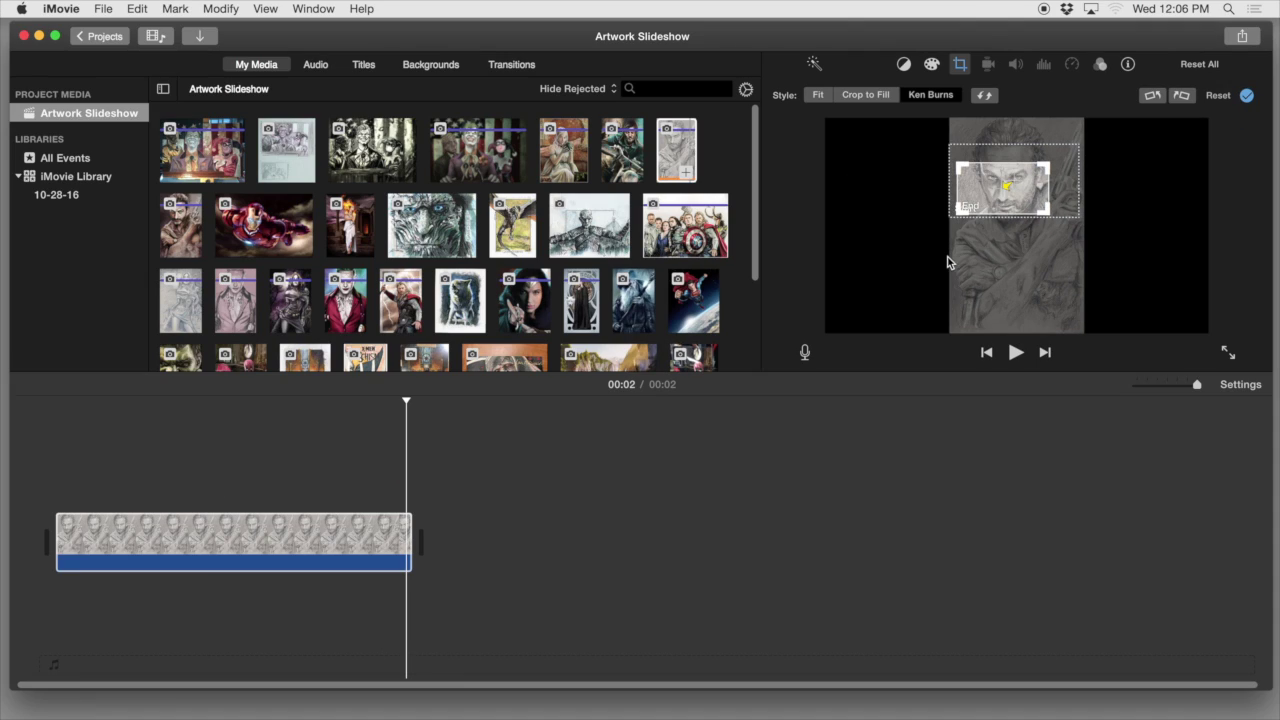
# Preview the zoom from the start, then add the pencil portrait again as a second clip
pyautogui.moveTo(406, 401); pyautogui.dragTo(65, 449)
pyautogui.moveTo(62, 401); pyautogui.dragTo(43, 407)
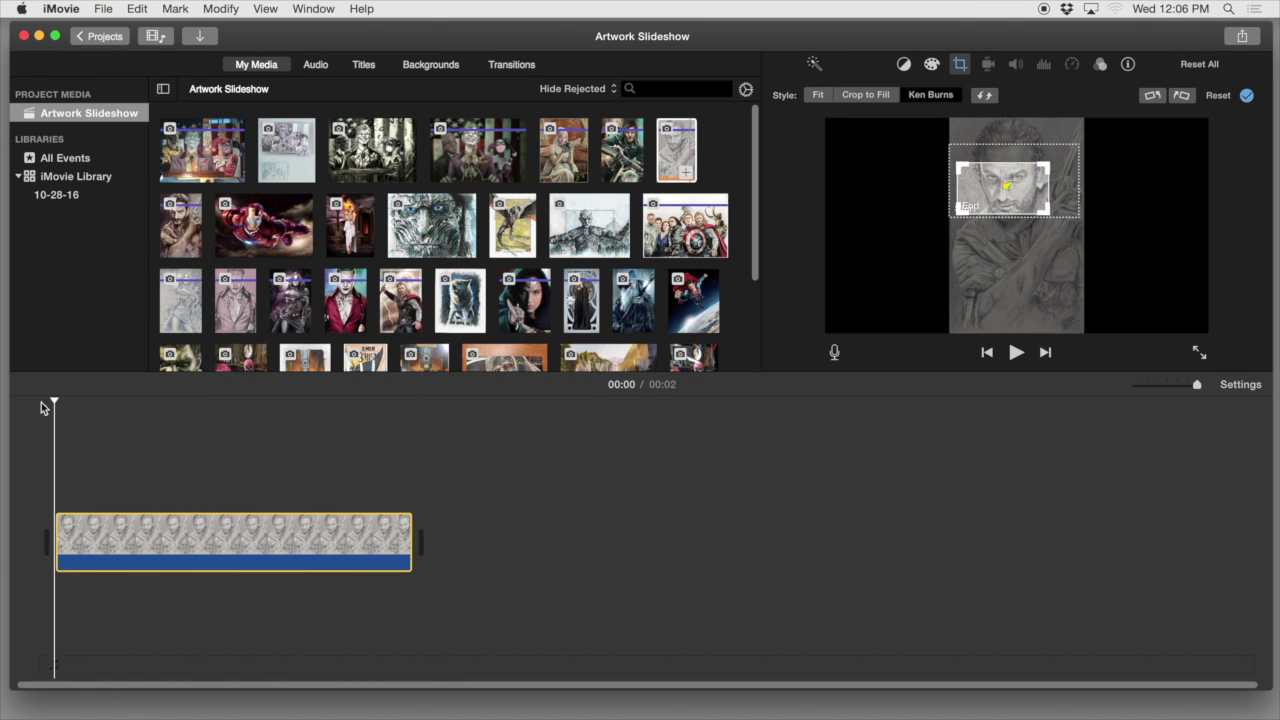
pyautogui.click(1016, 353)
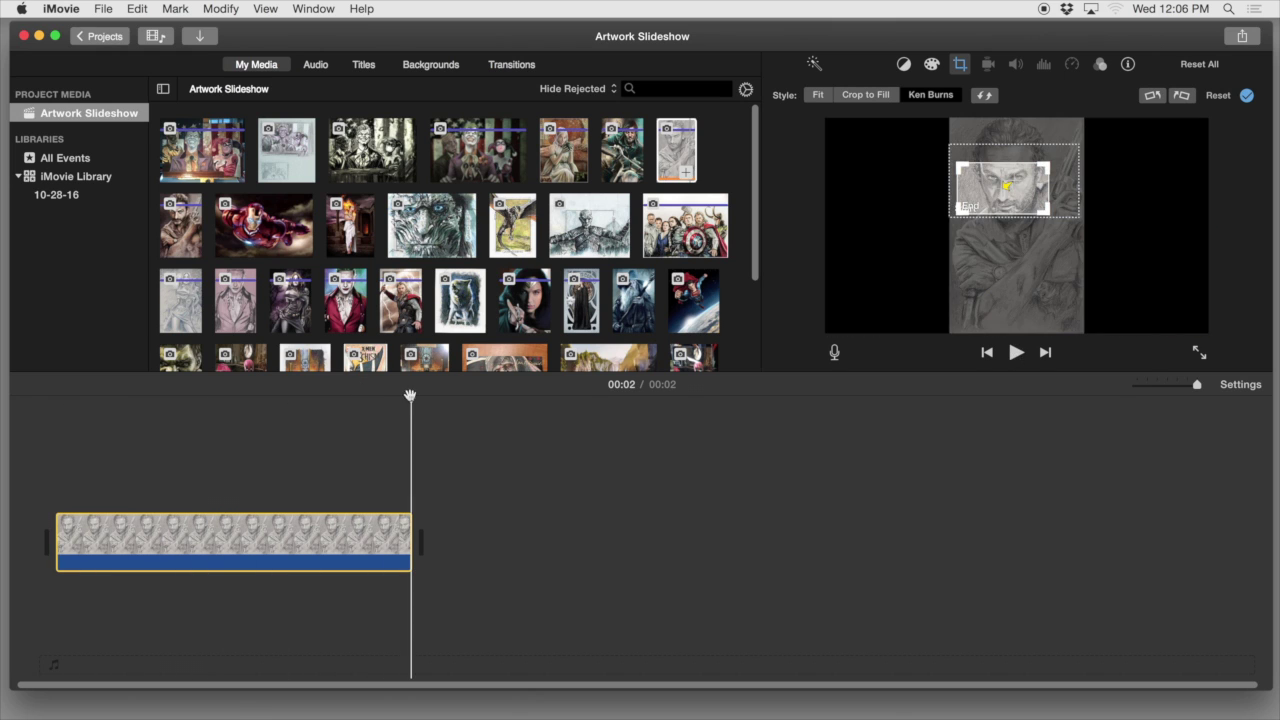
pyautogui.moveTo(410, 396); pyautogui.dragTo(54, 398)
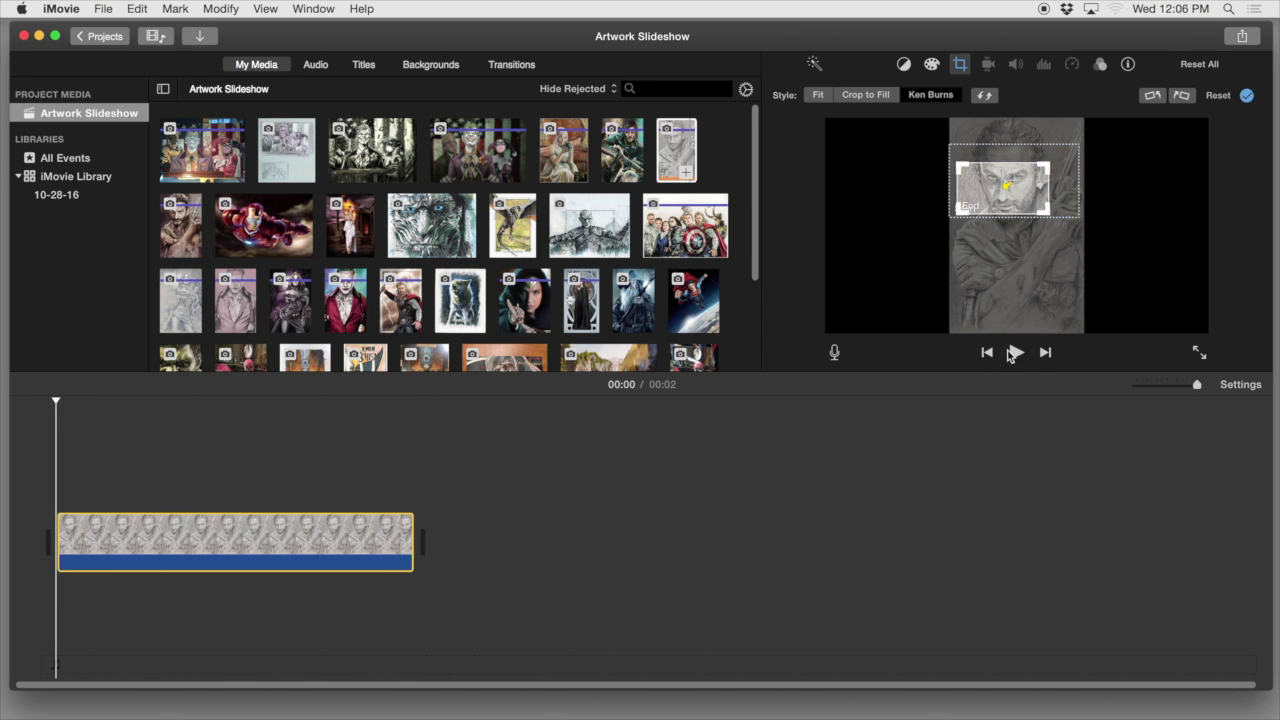
pyautogui.click(1016, 353)
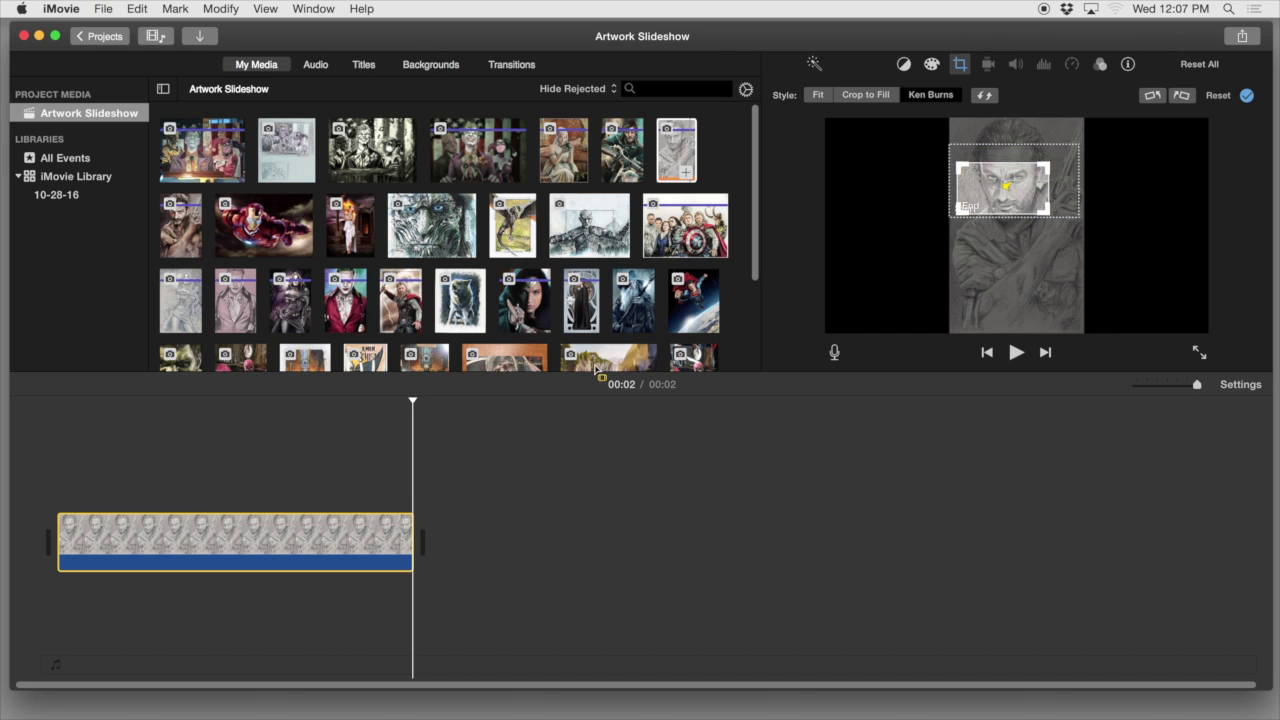
pyautogui.moveTo(413, 400); pyautogui.dragTo(49, 438)
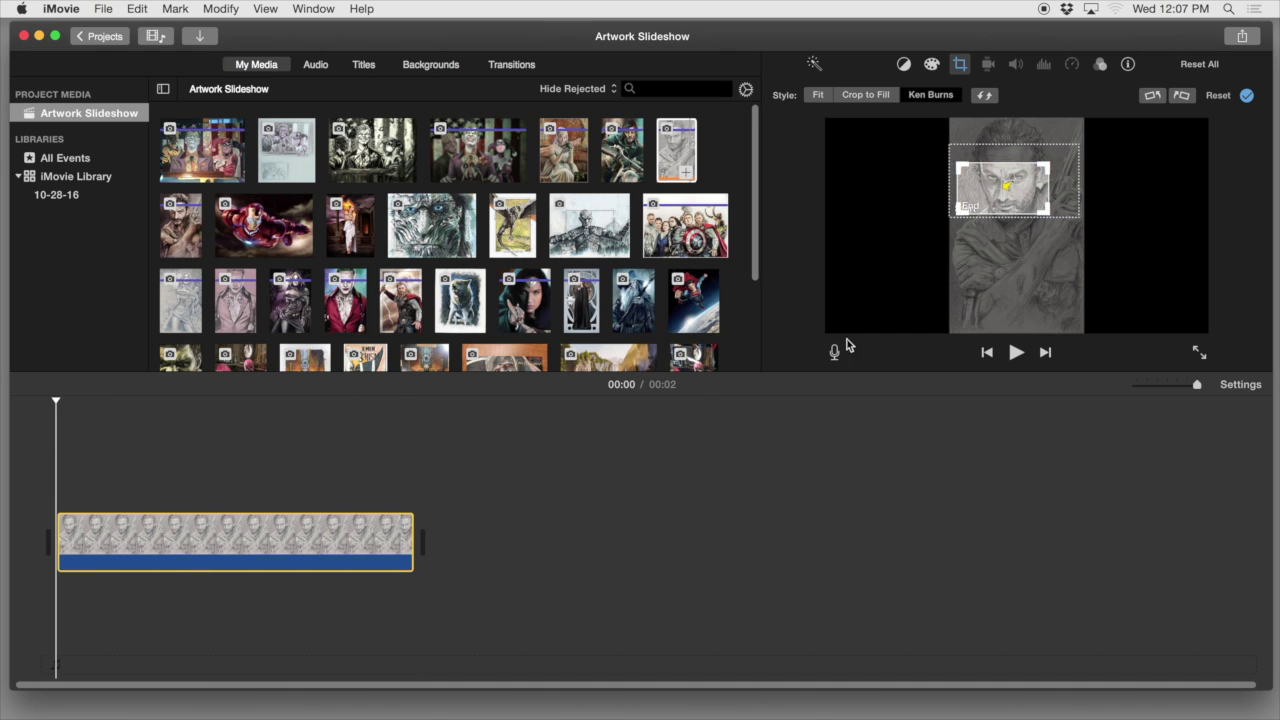
pyautogui.click(1015, 353)
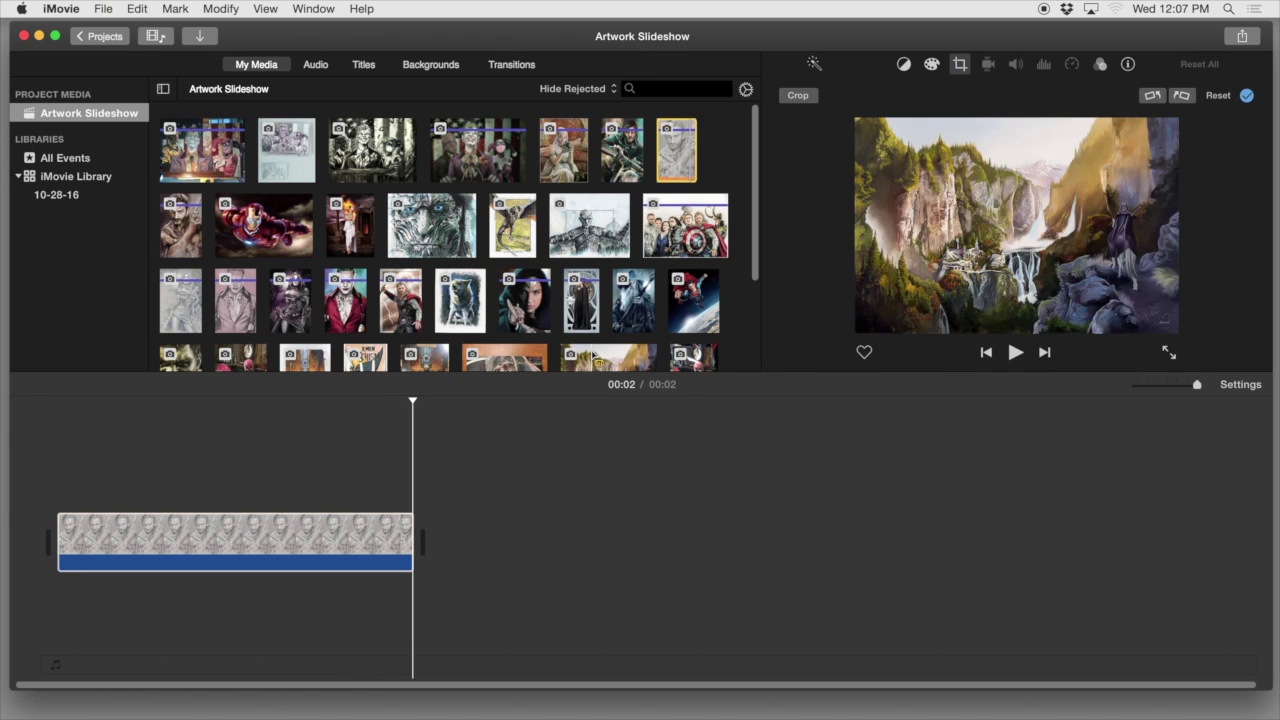
pyautogui.click(677, 158)
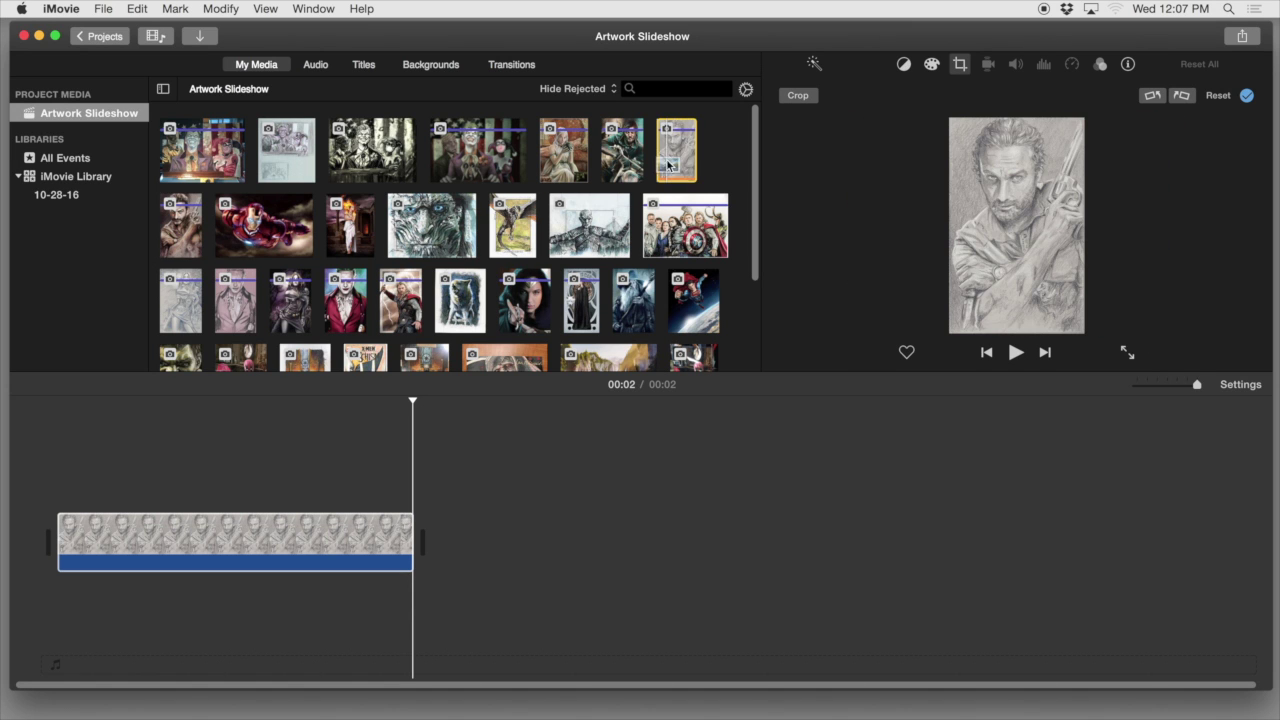
pyautogui.moveTo(668, 163)
pyautogui.mouseDown()
pyautogui.moveTo(531, 503)
pyautogui.moveTo(449, 543)
pyautogui.mouseUp()
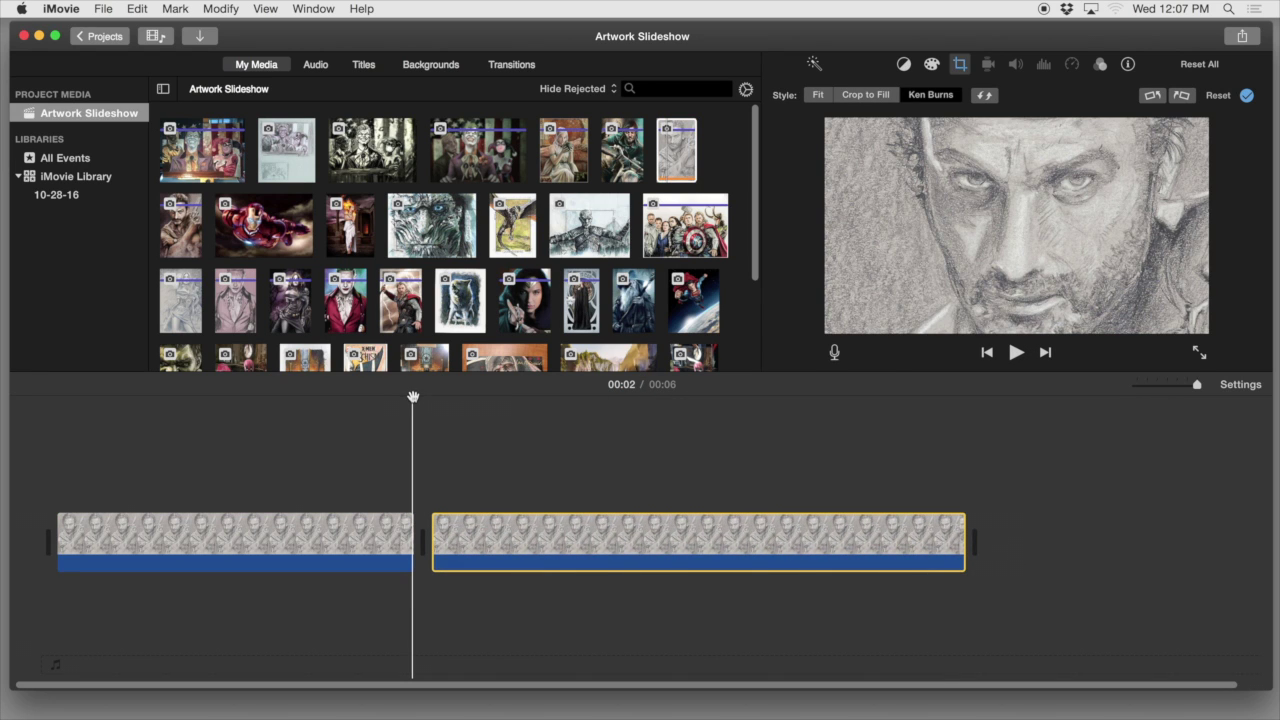
# Rewind to the beginning and play the two-clip, six-second project to review it
pyautogui.moveTo(413, 397)
pyautogui.mouseDown()
pyautogui.moveTo(274, 408)
pyautogui.moveTo(394, 406)
pyautogui.mouseUp()
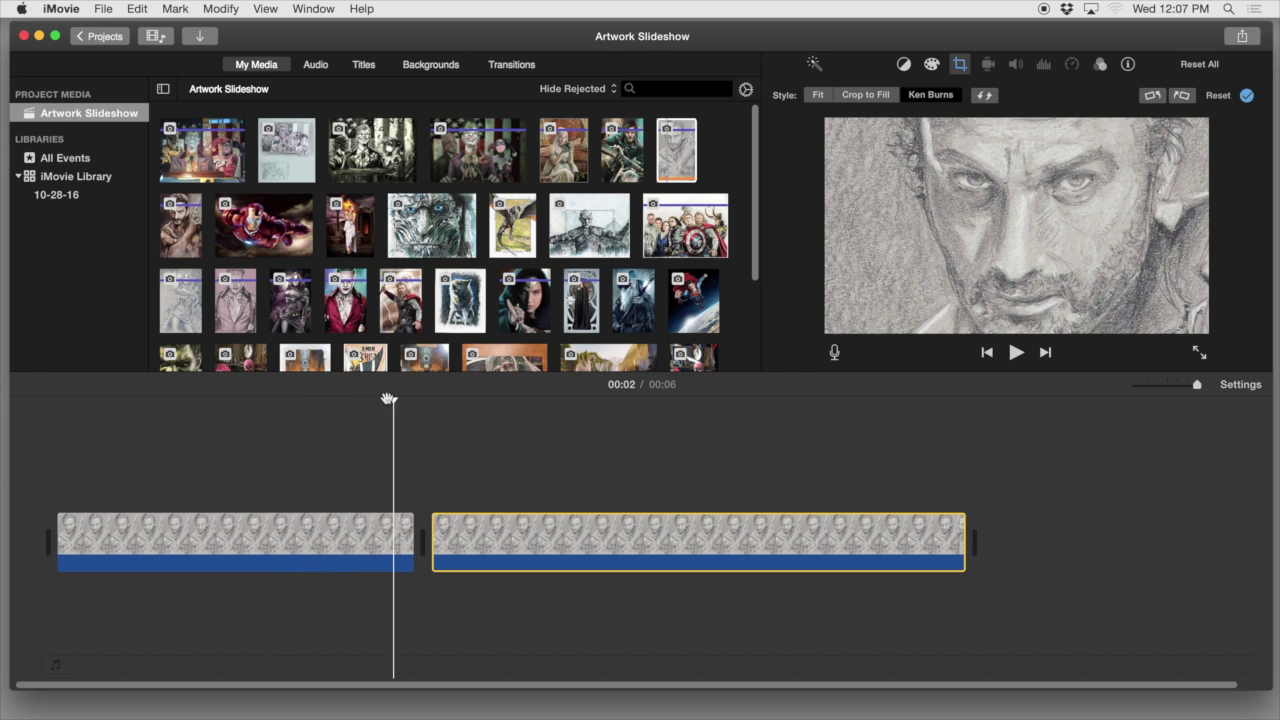
pyautogui.moveTo(389, 400); pyautogui.dragTo(56, 400)
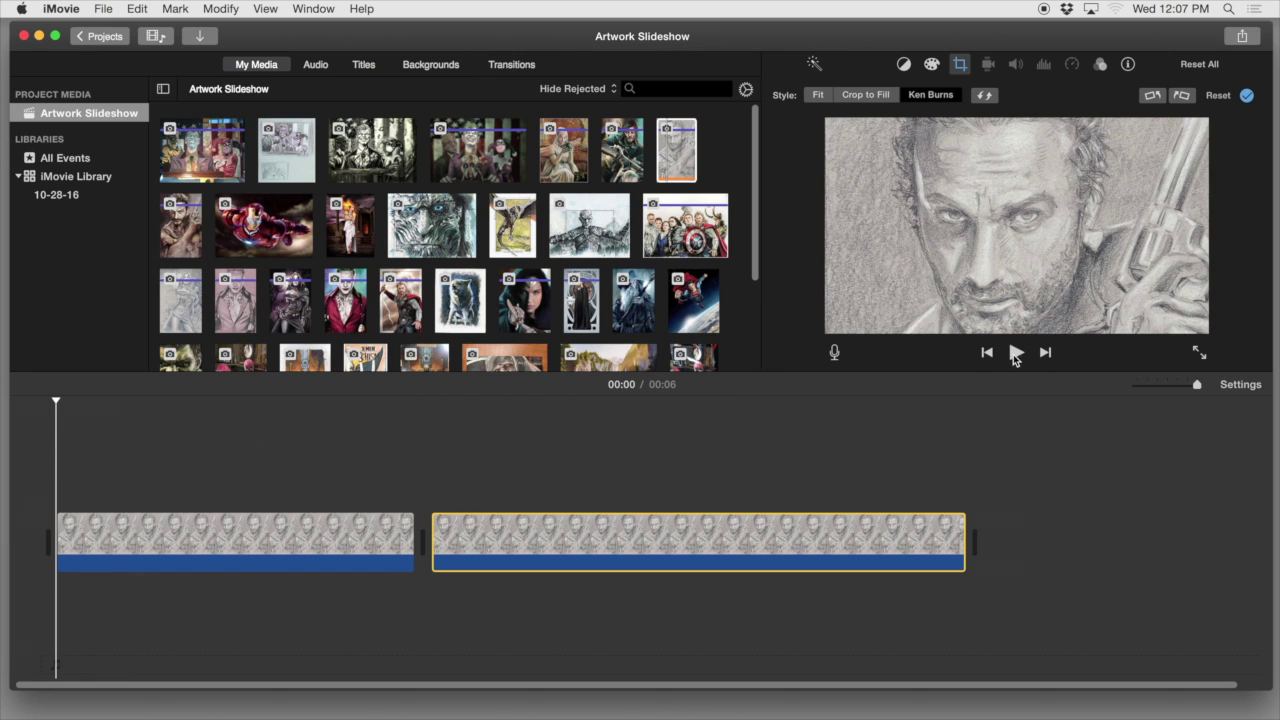
pyautogui.click(1015, 355)
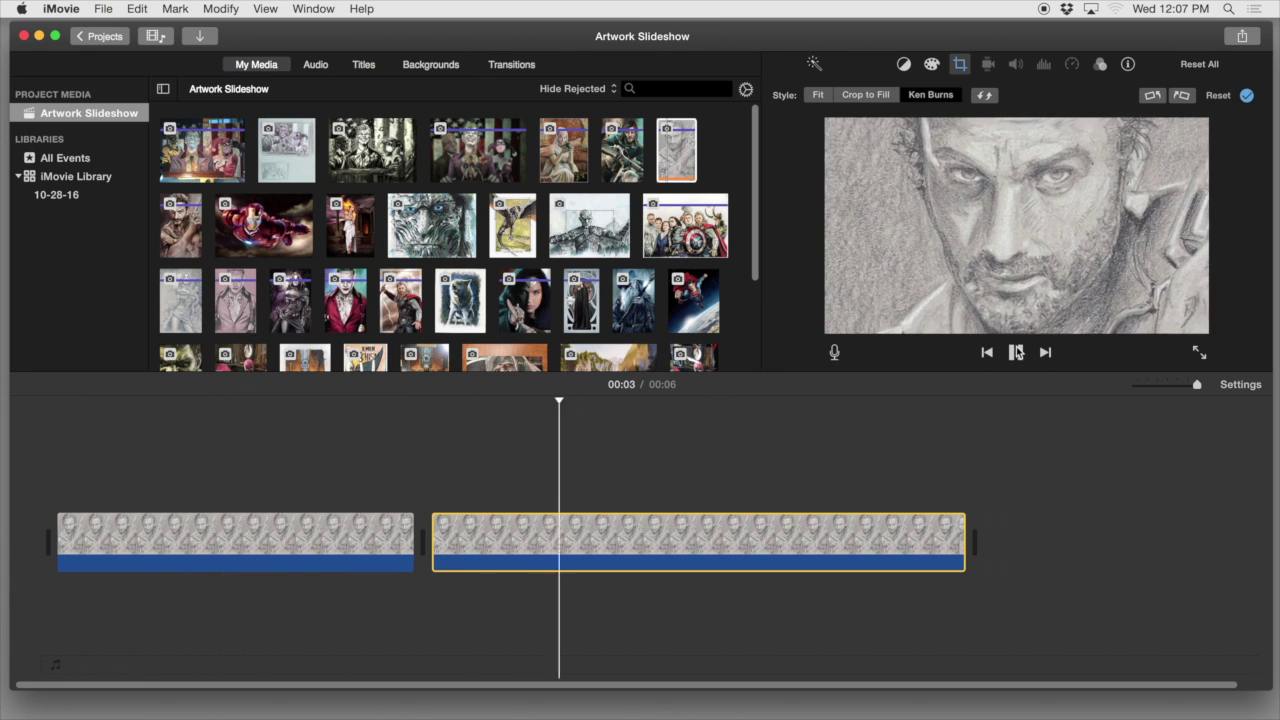
pyautogui.click(1016, 352)
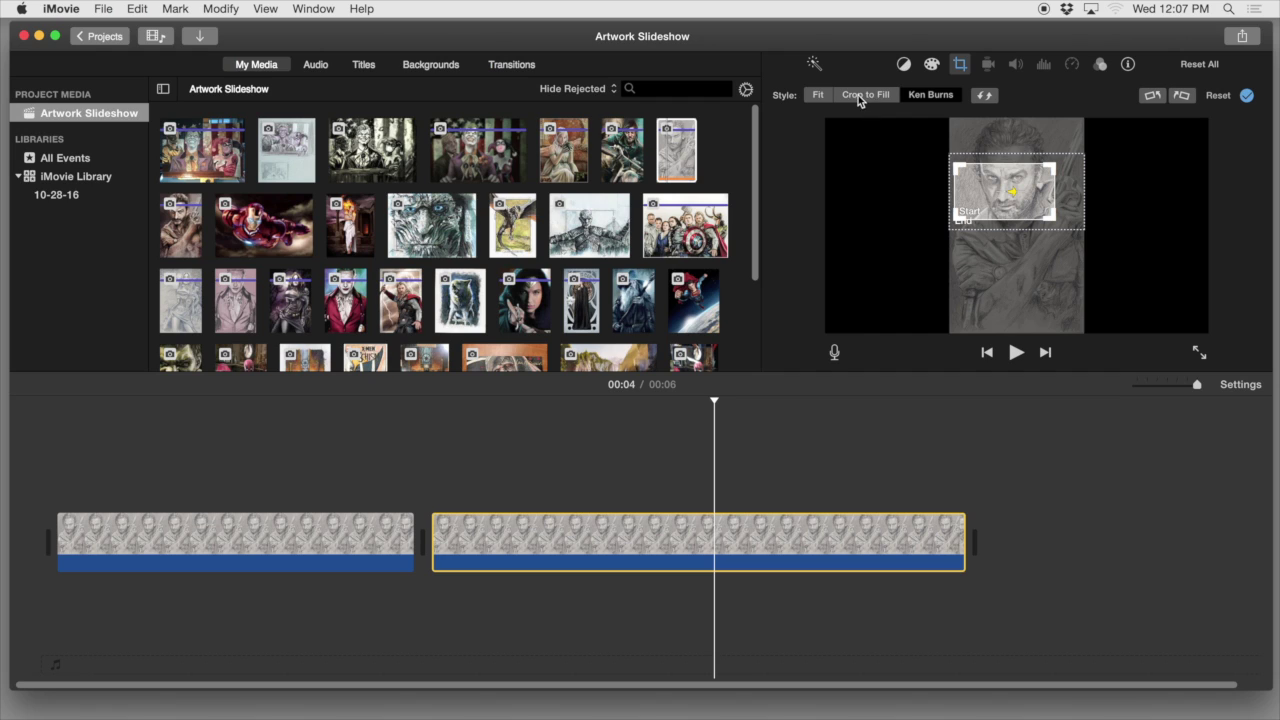
# Set the second clip's style to Fit so the whole drawing shows, and preview it
pyautogui.click(820, 96)
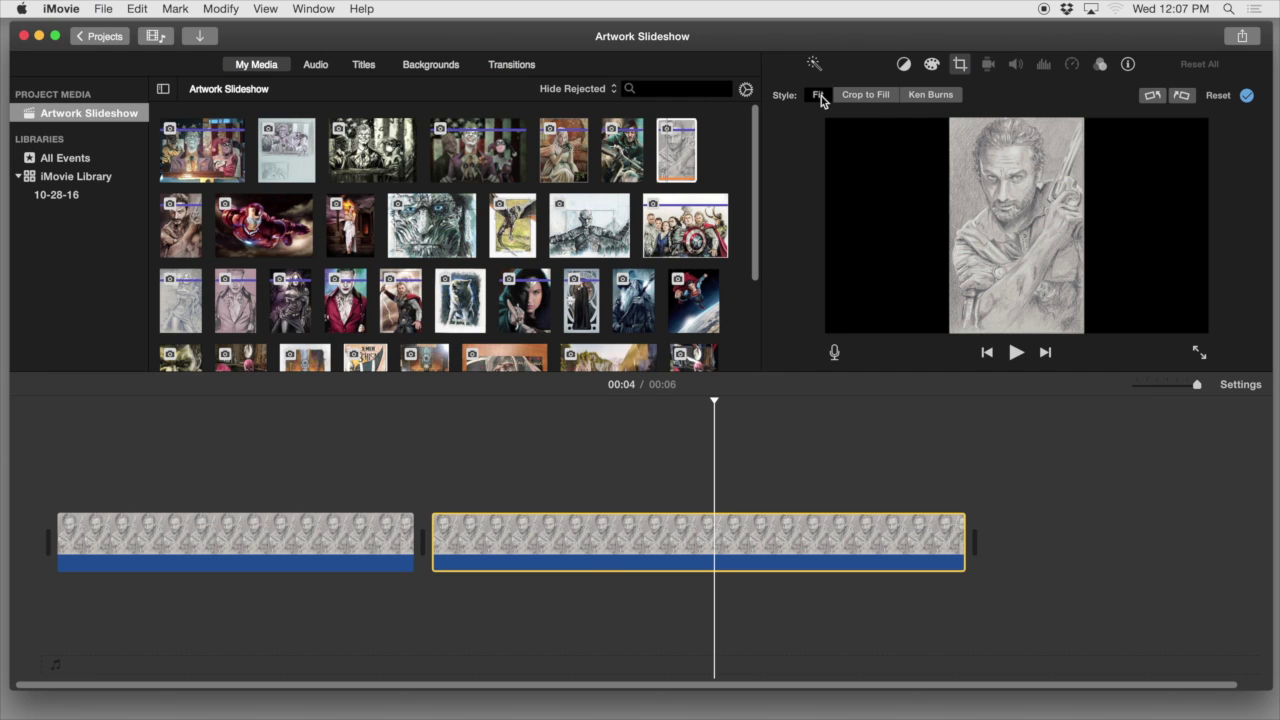
pyautogui.click(868, 96)
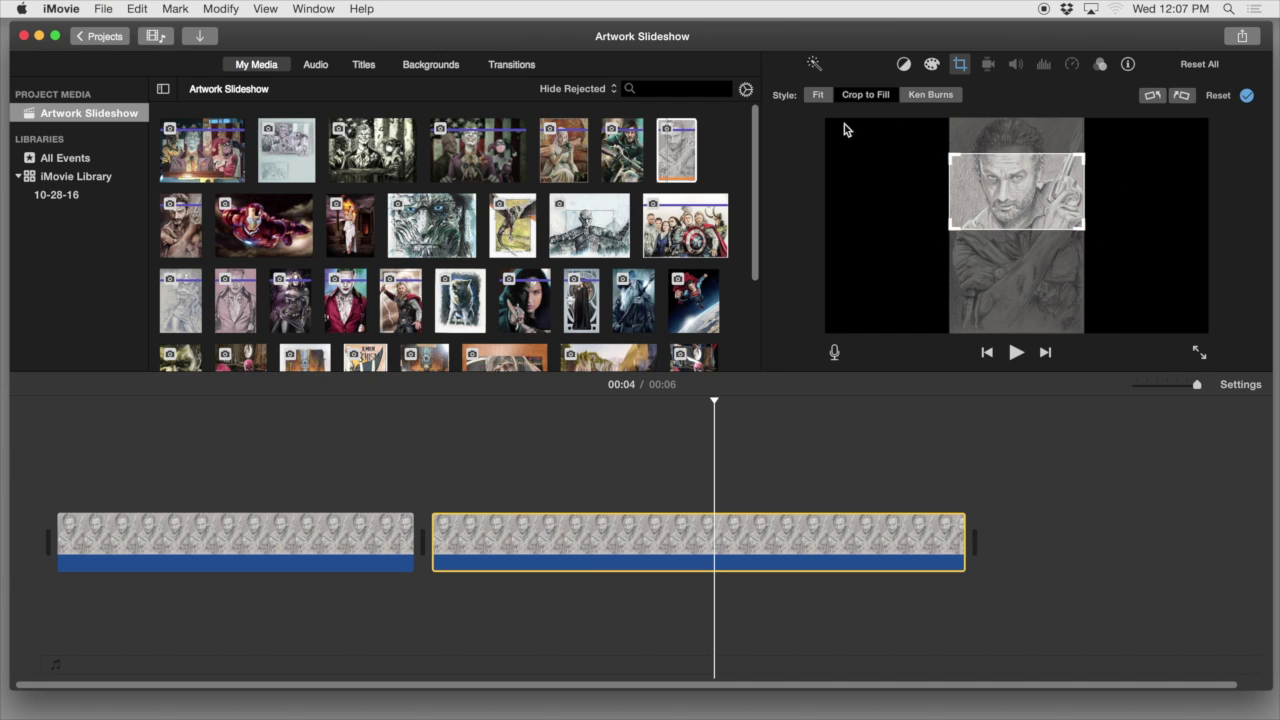
pyautogui.click(821, 95)
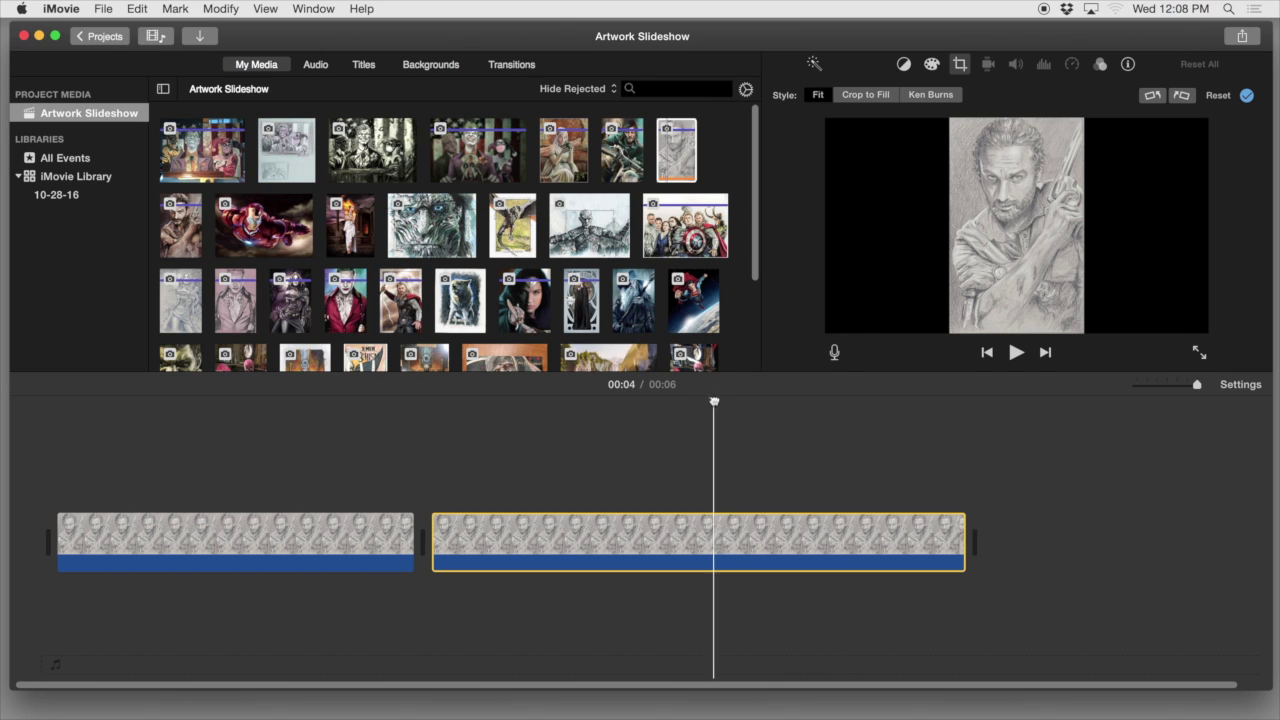
pyautogui.moveTo(714, 401); pyautogui.dragTo(285, 401)
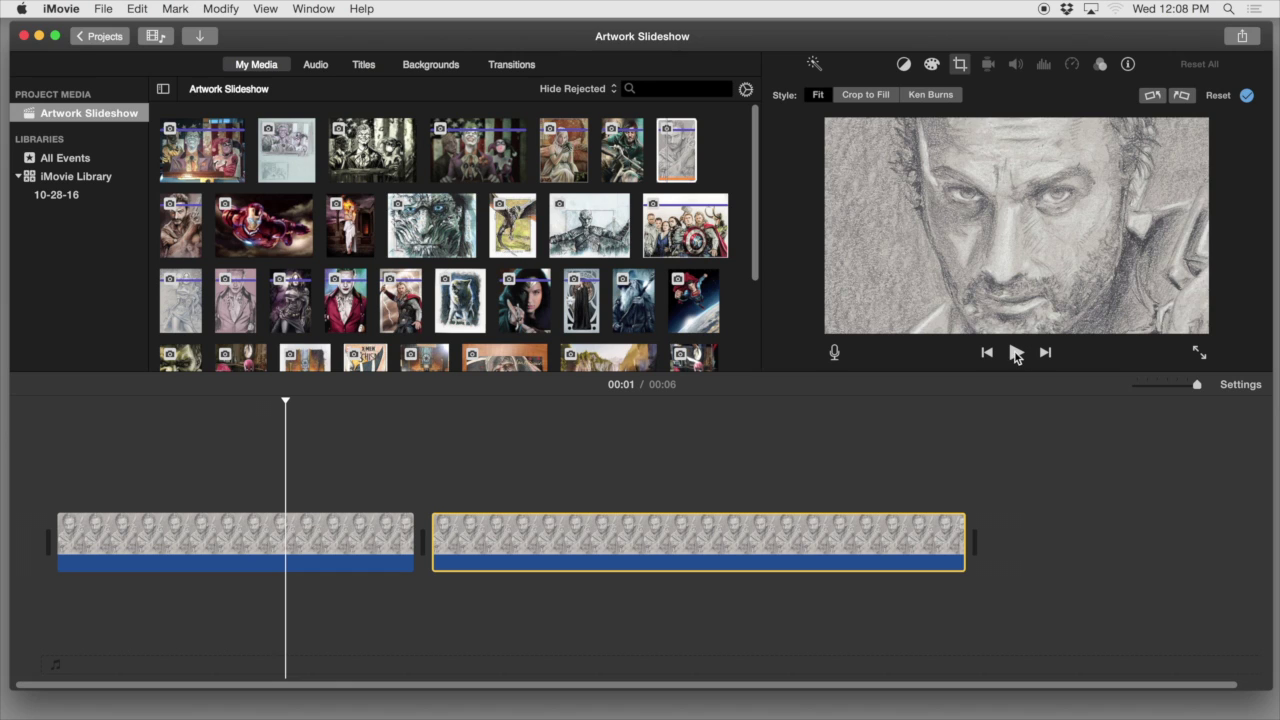
pyautogui.click(1015, 353)
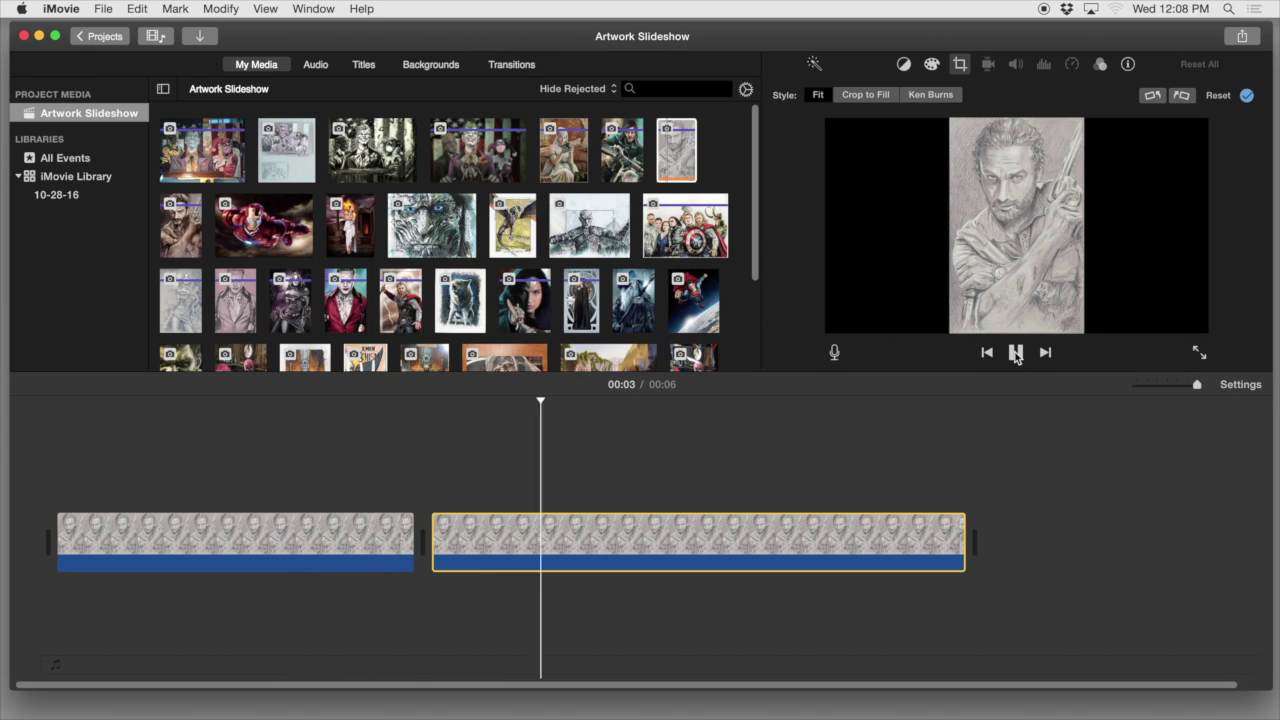
pyautogui.click(1015, 353)
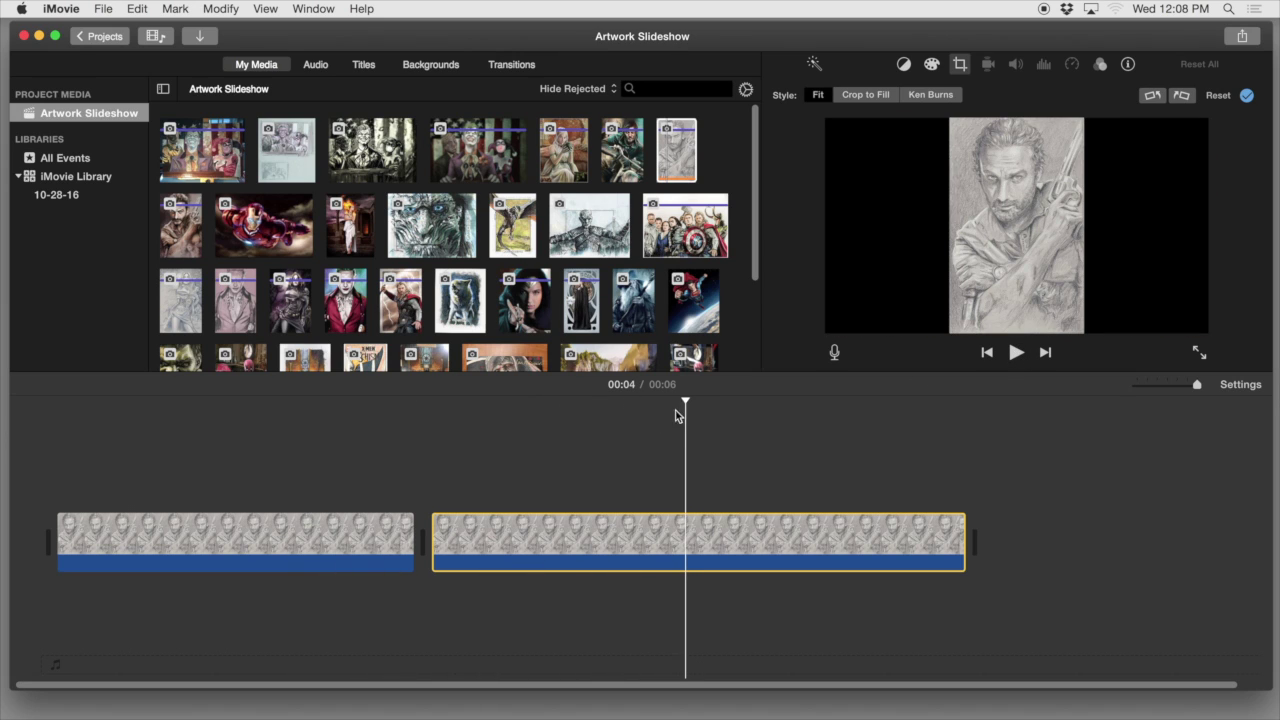
# Trim the second clip to 3.2 seconds, making the project five seconds long
pyautogui.moveTo(684, 400); pyautogui.dragTo(361, 401)
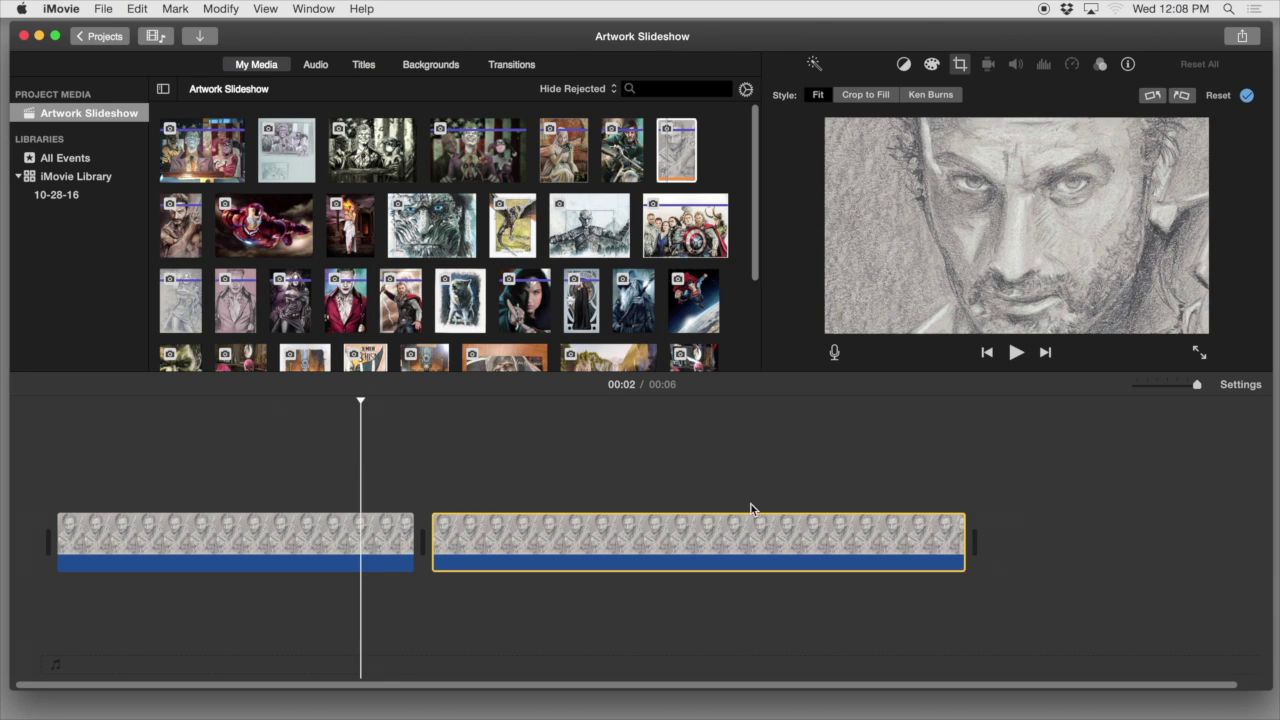
pyautogui.moveTo(966, 527); pyautogui.dragTo(853, 527)
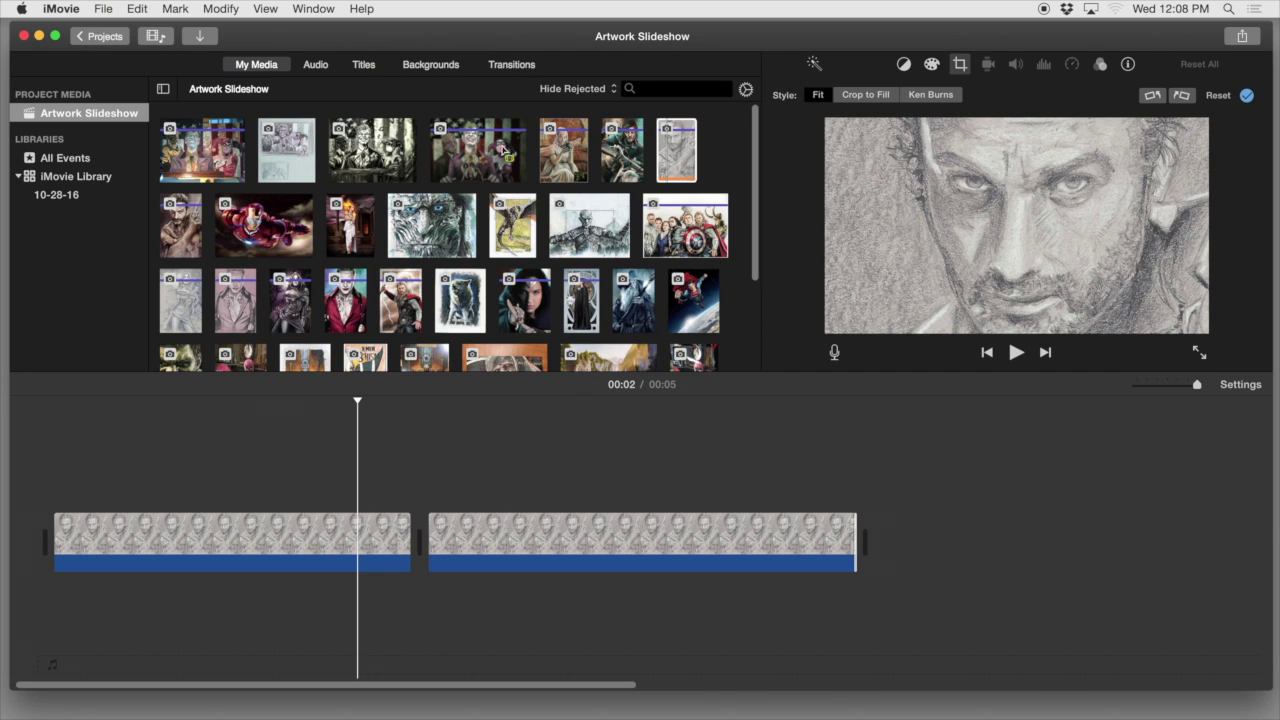
pyautogui.click(509, 66)
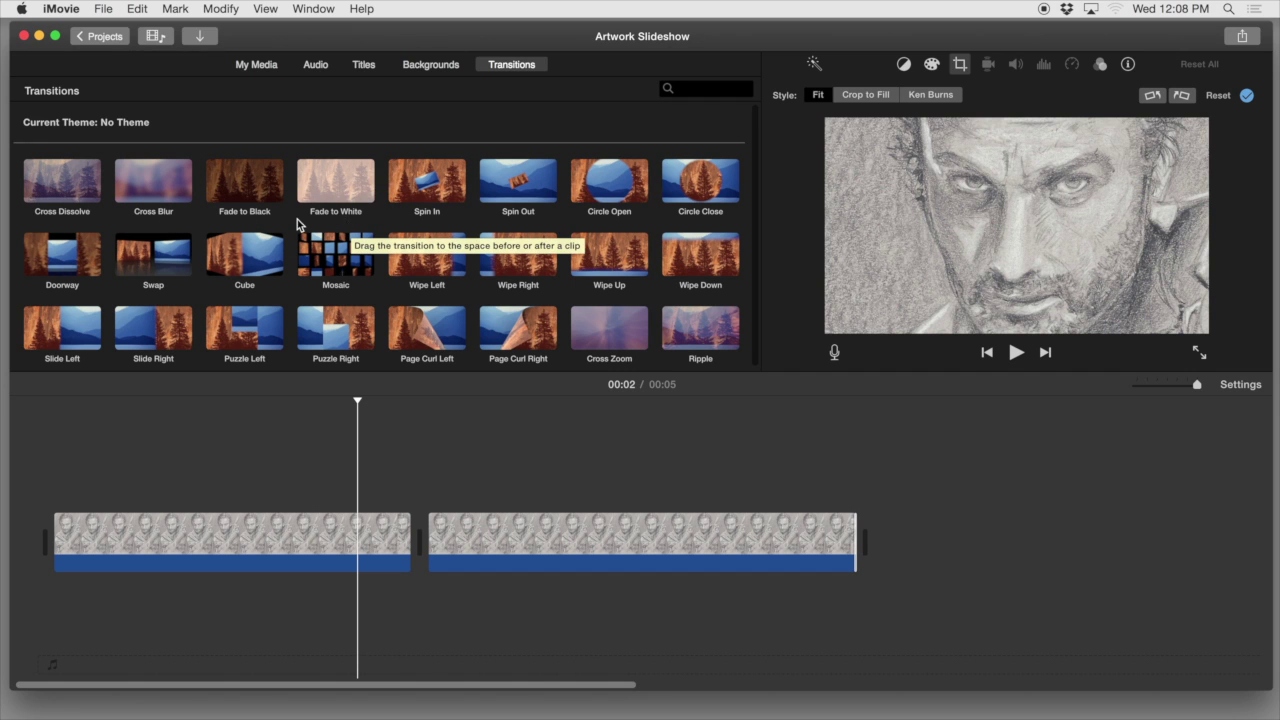
# Add a Fade to Black transition at the project start and replay the opening fade
pyautogui.click(255, 184)
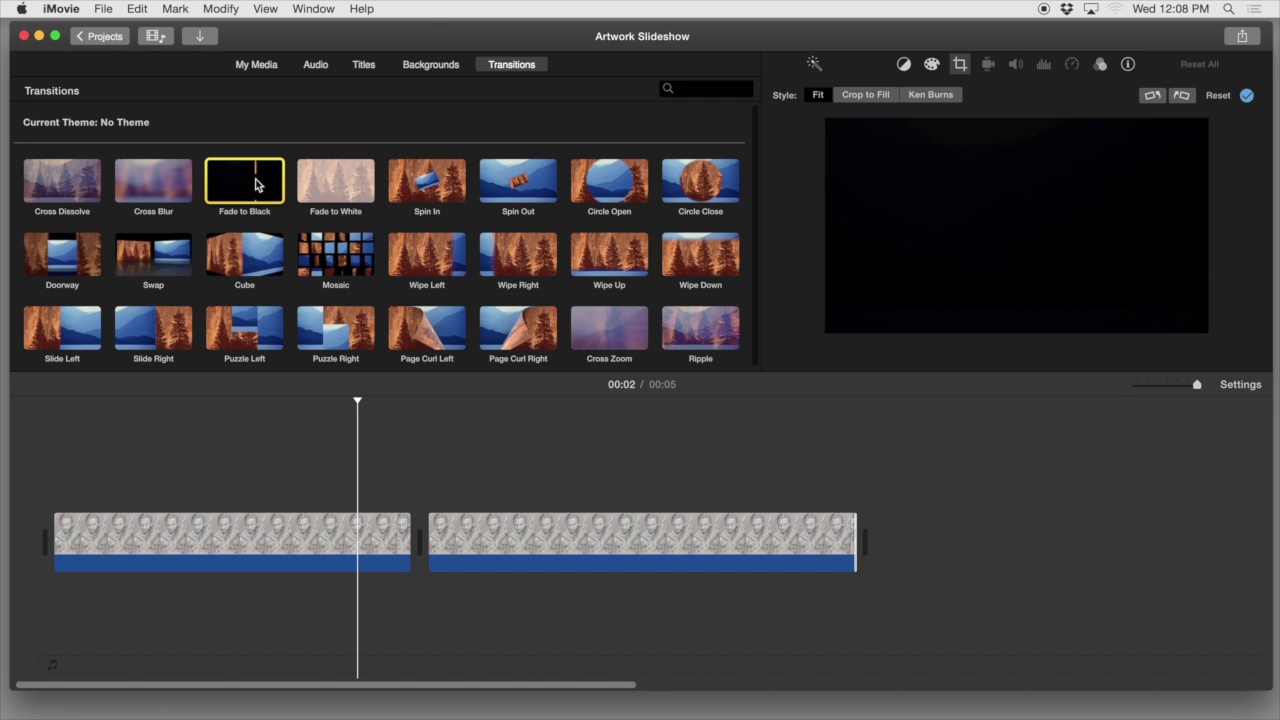
pyautogui.moveTo(255, 184); pyautogui.dragTo(22, 545)
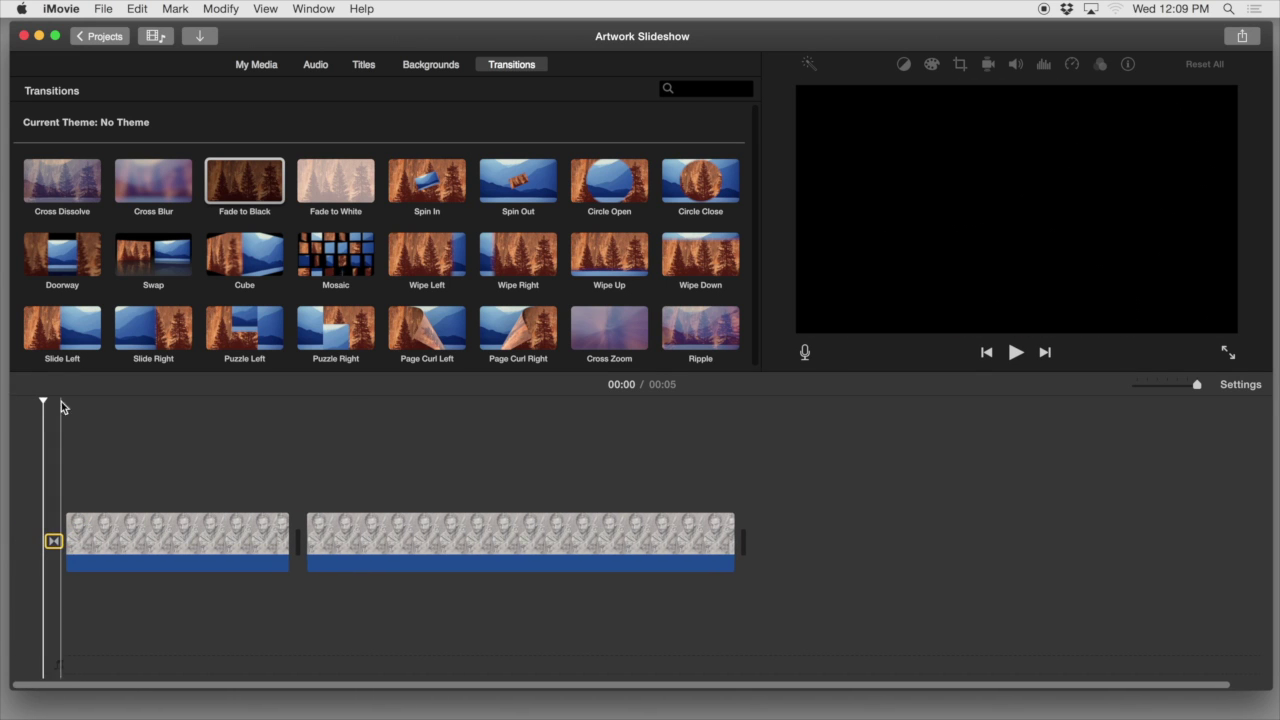
pyautogui.click(1016, 354)
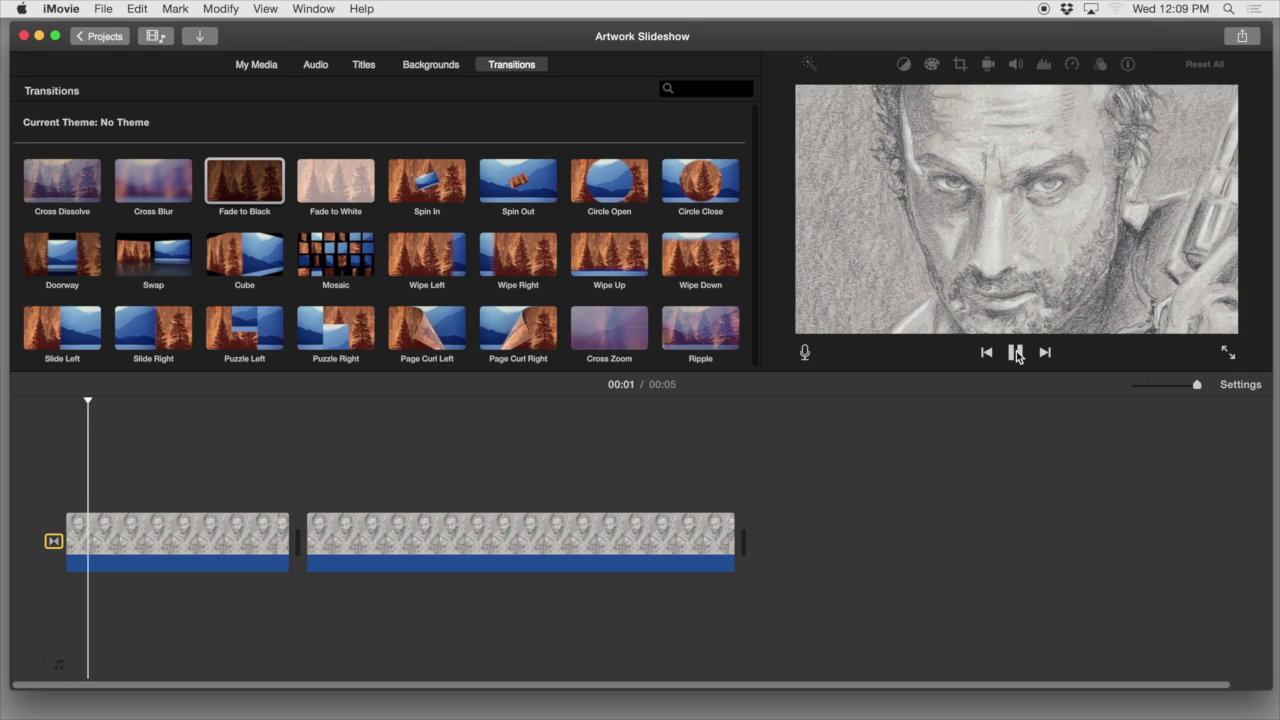
pyautogui.click(1016, 352)
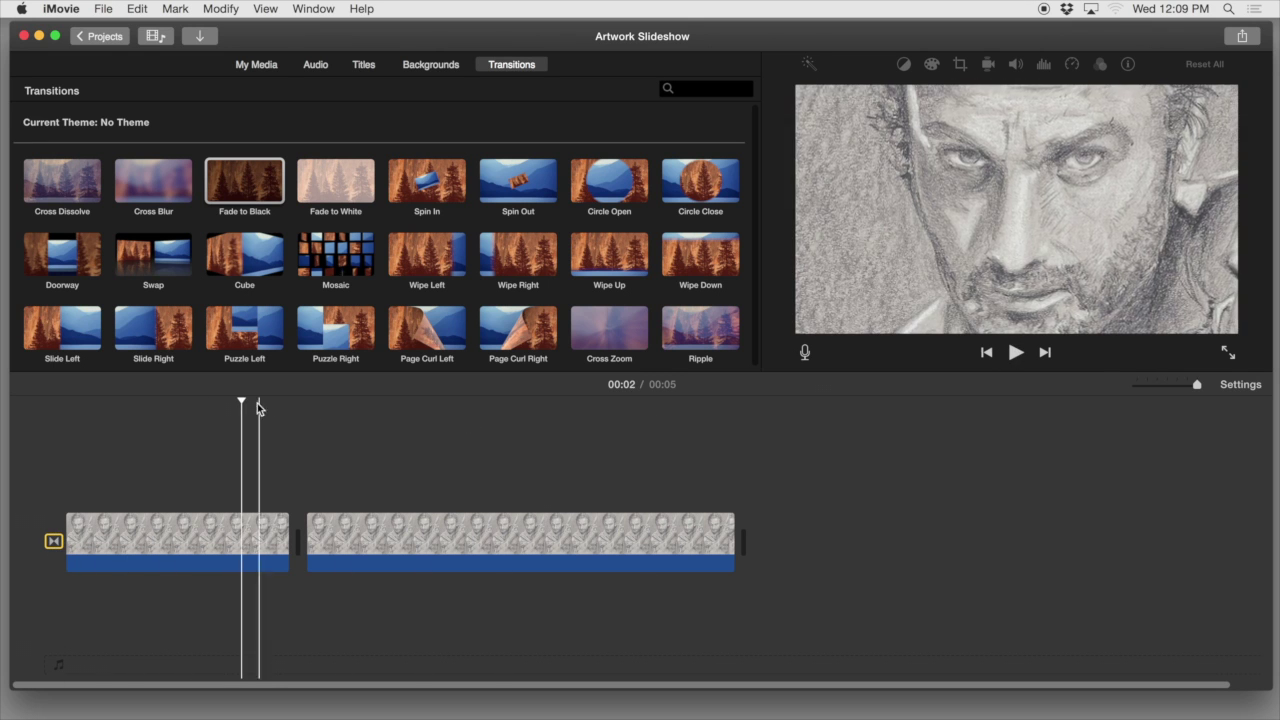
pyautogui.moveTo(241, 400); pyautogui.dragTo(43, 423)
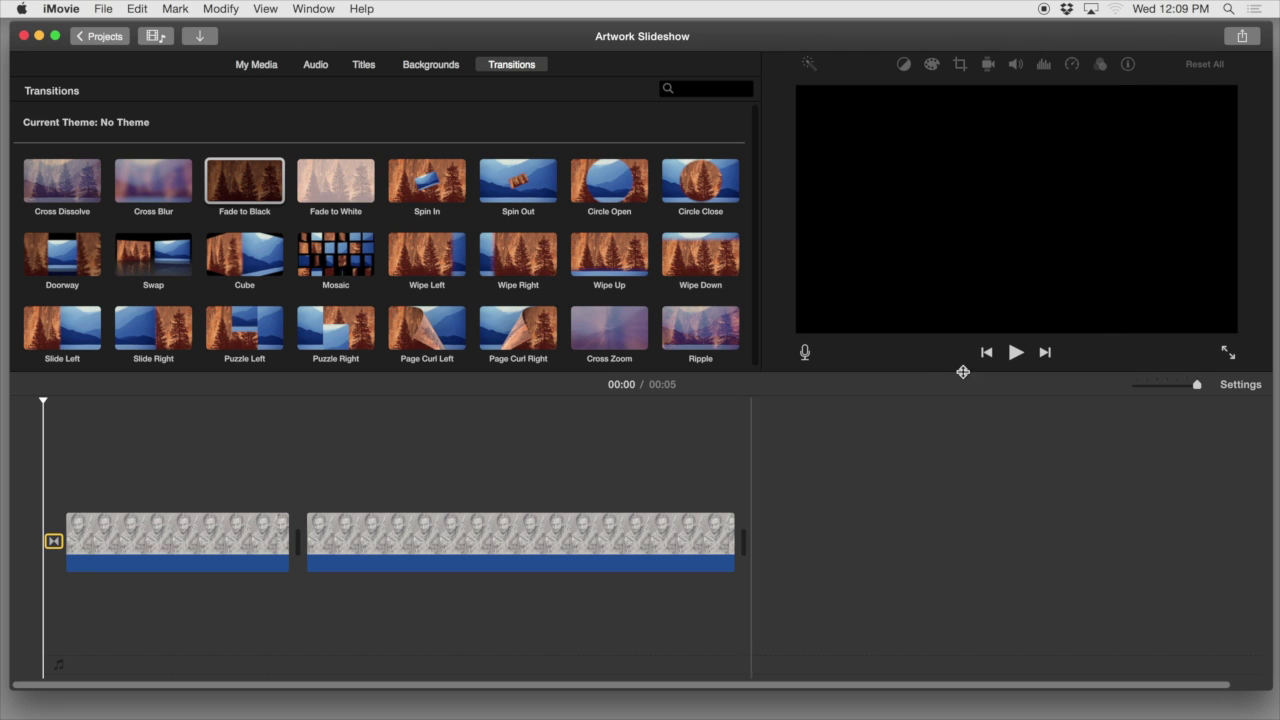
pyautogui.click(1016, 354)
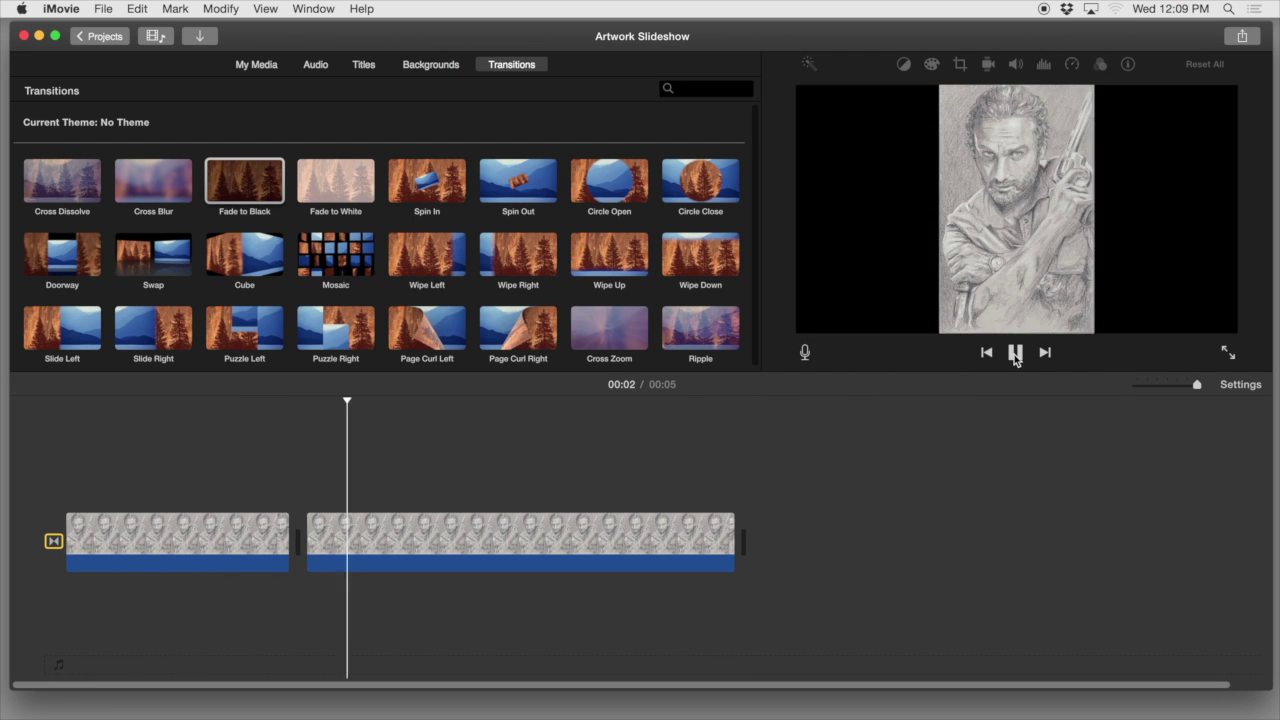
pyautogui.click(1015, 354)
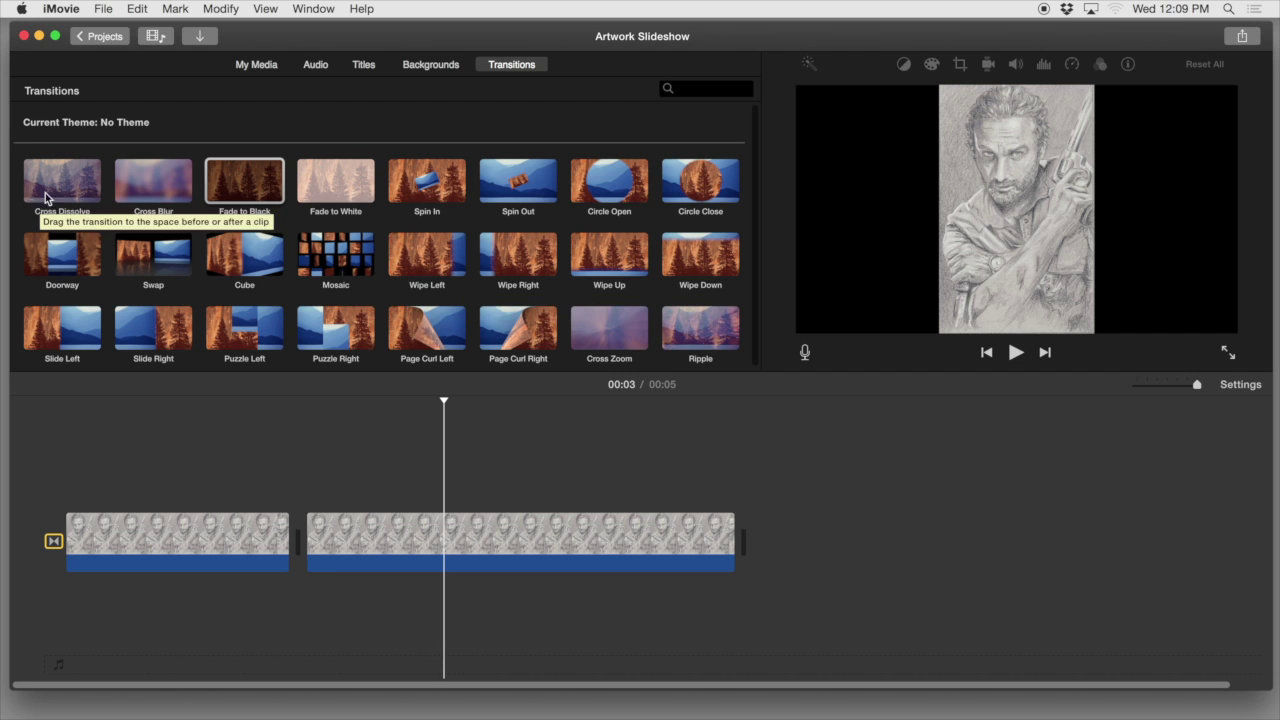
# Add Cross Dissolve transitions between the two sketch clips and after the second clip
pyautogui.click(52, 188)
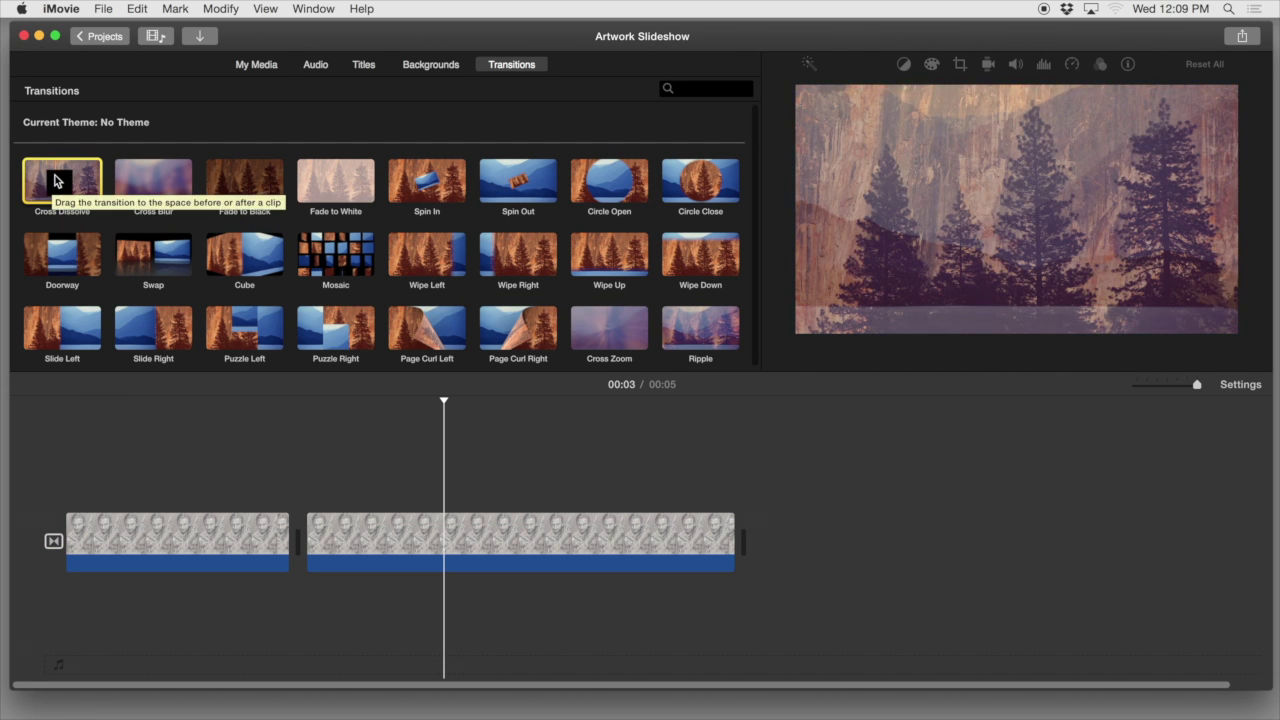
pyautogui.moveTo(55, 180); pyautogui.dragTo(231, 549)
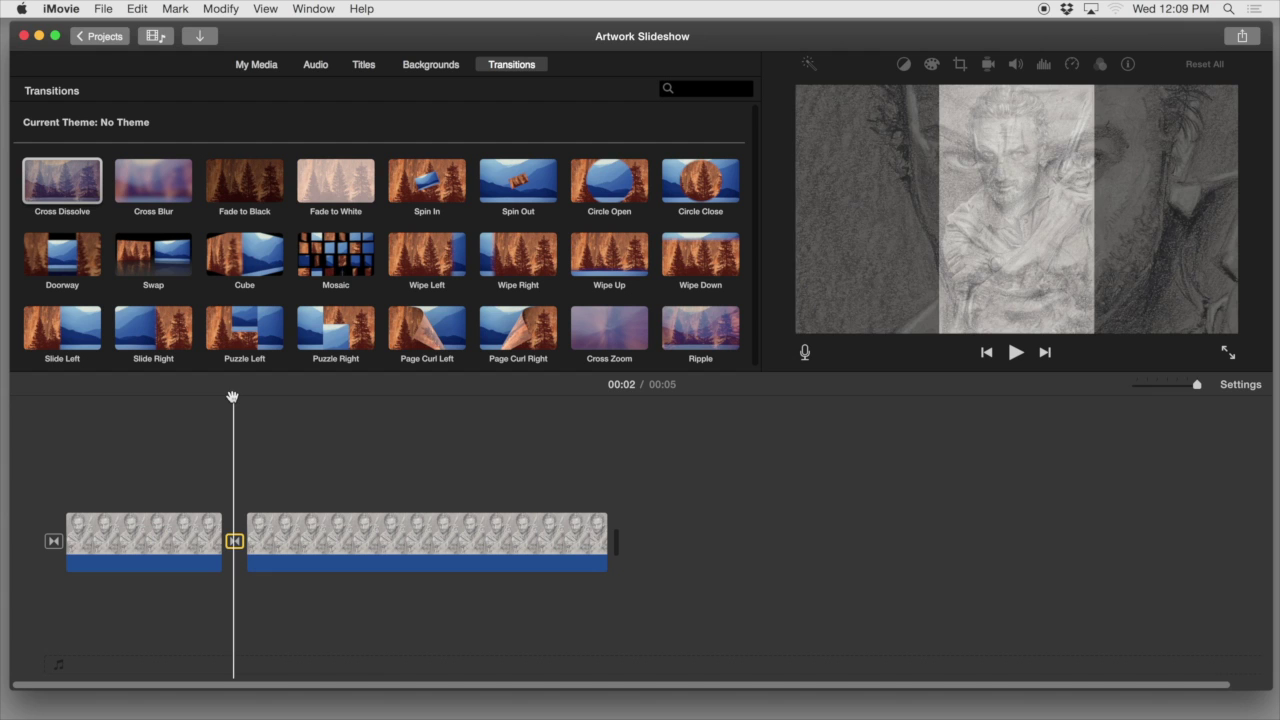
pyautogui.moveTo(232, 397); pyautogui.dragTo(168, 404)
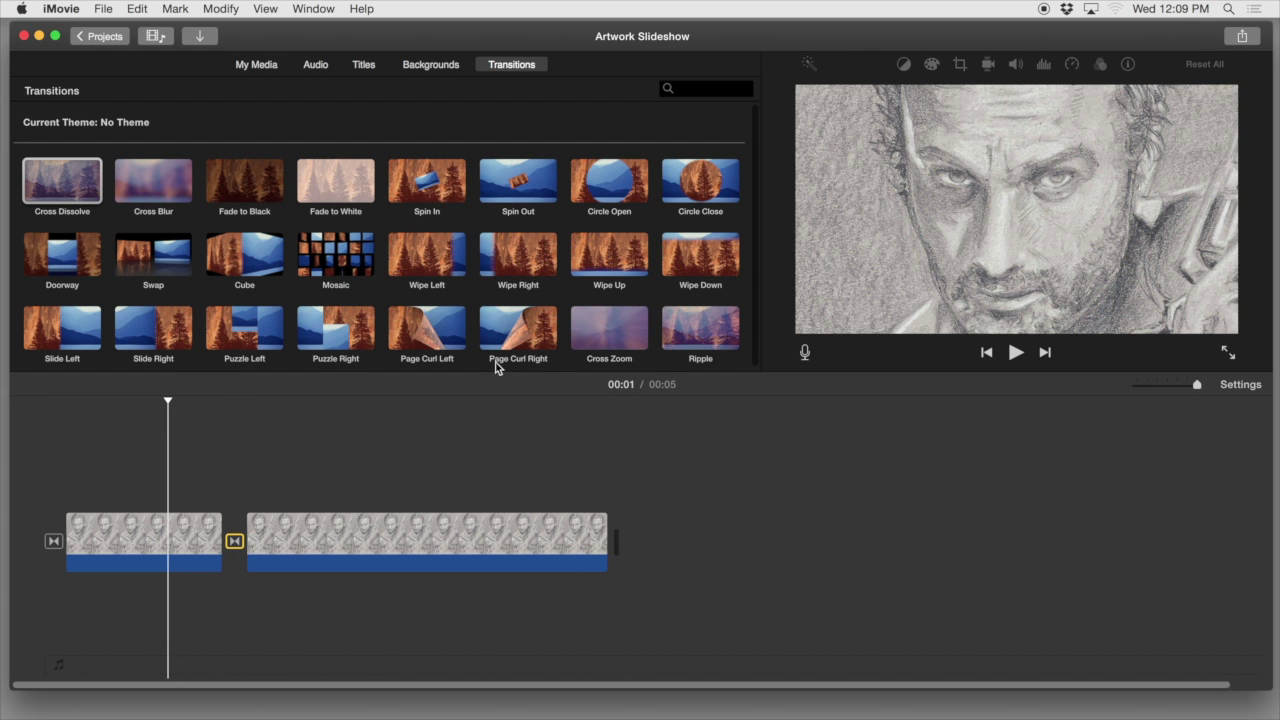
pyautogui.moveTo(166, 398); pyautogui.dragTo(43, 400)
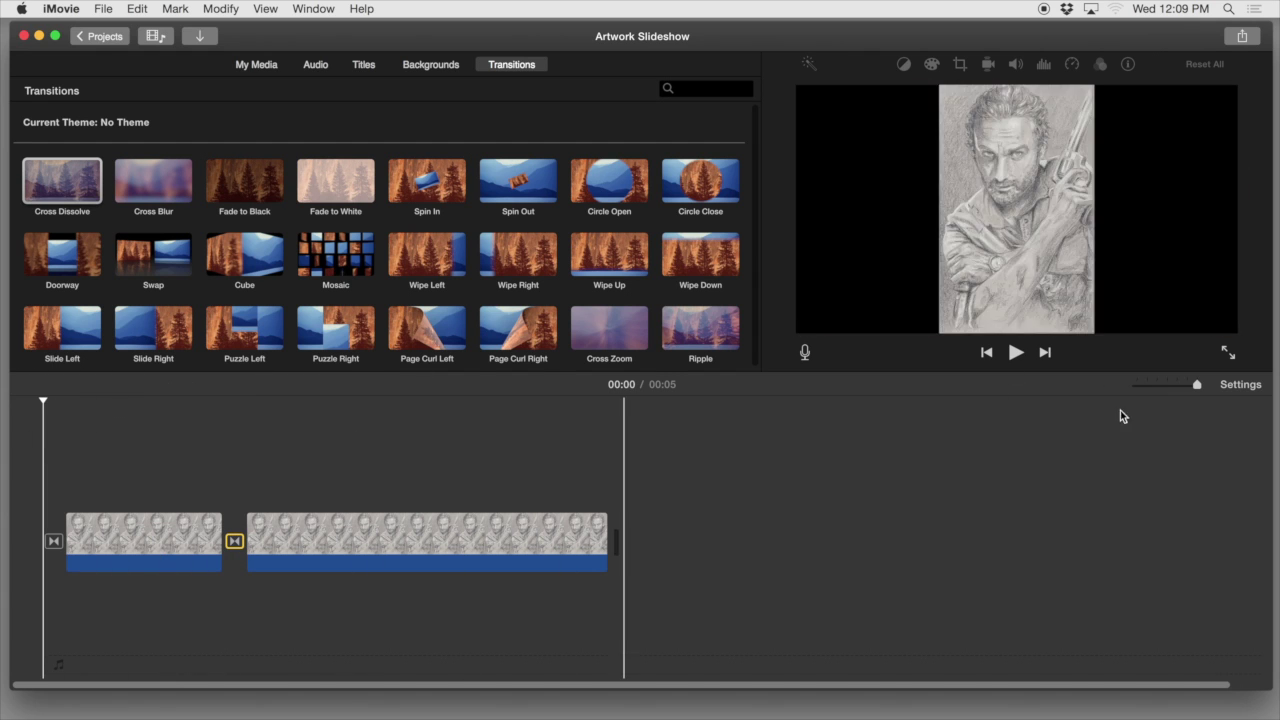
pyautogui.click(1013, 353)
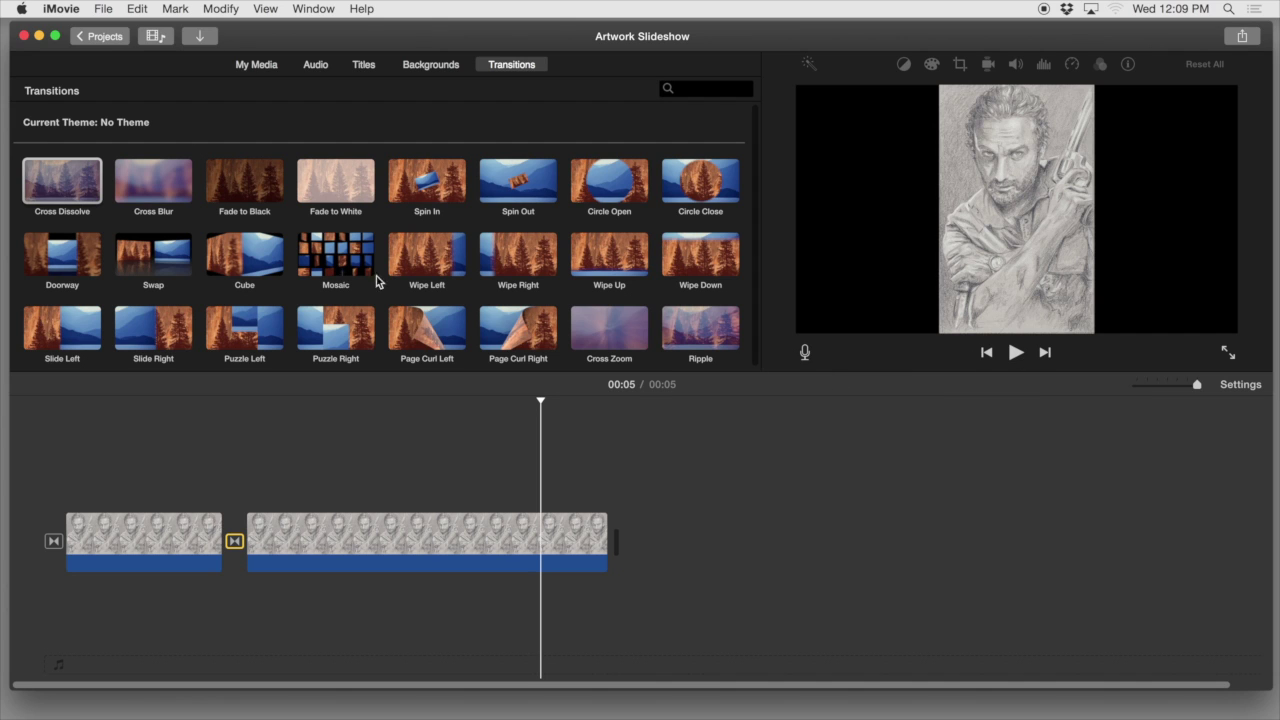
pyautogui.moveTo(63, 190); pyautogui.dragTo(487, 540)
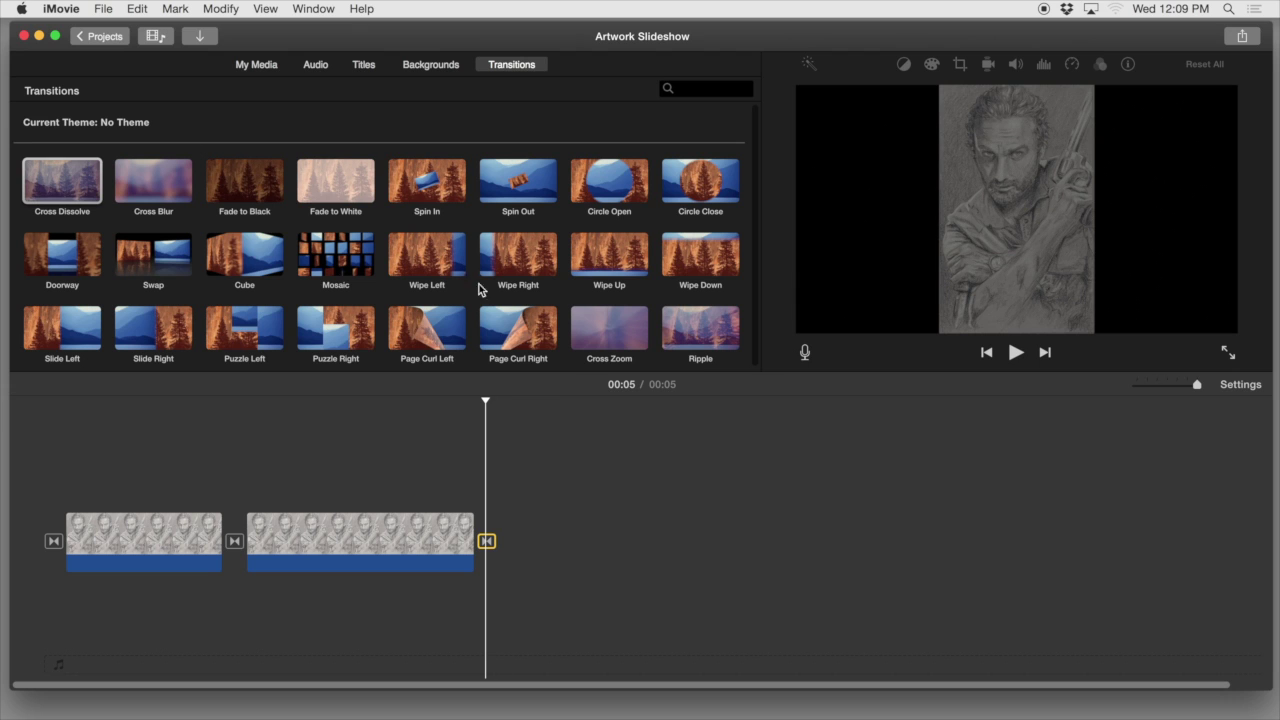
pyautogui.click(264, 66)
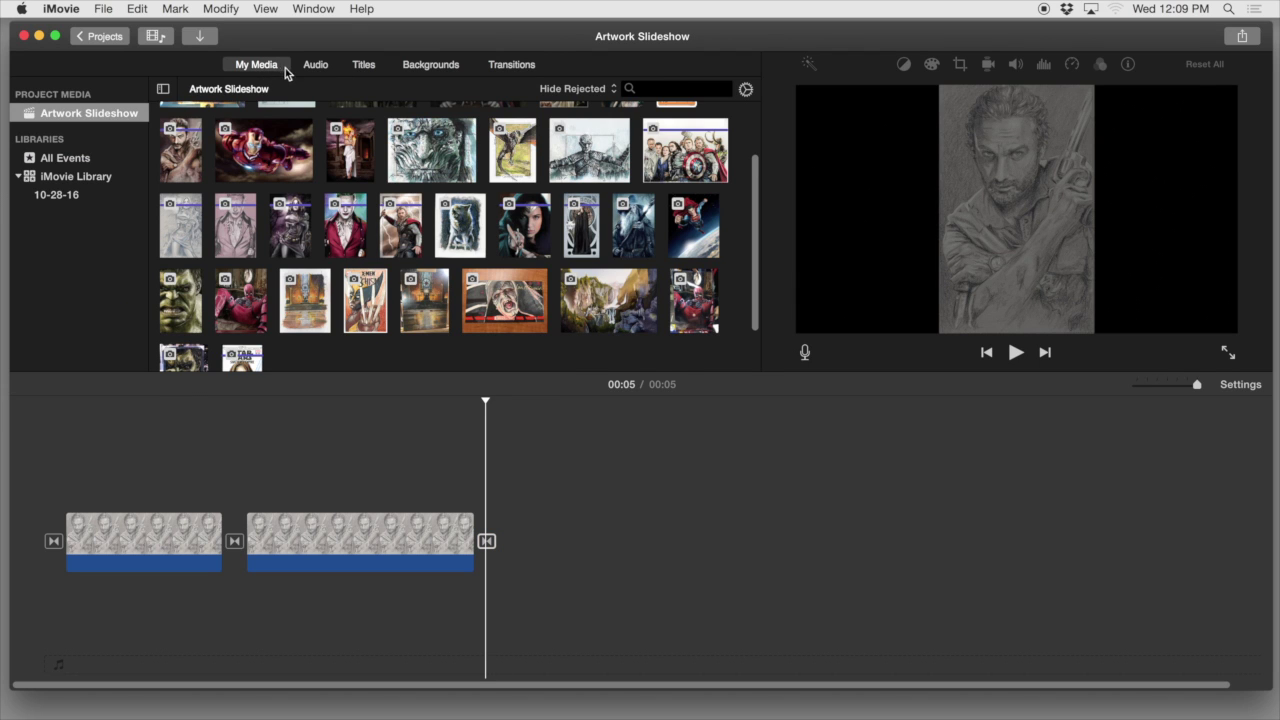
# Add the colour gunslinger portrait as a third clip at Fit style and preview the 9-second movie
pyautogui.scroll(2, 510, 207)
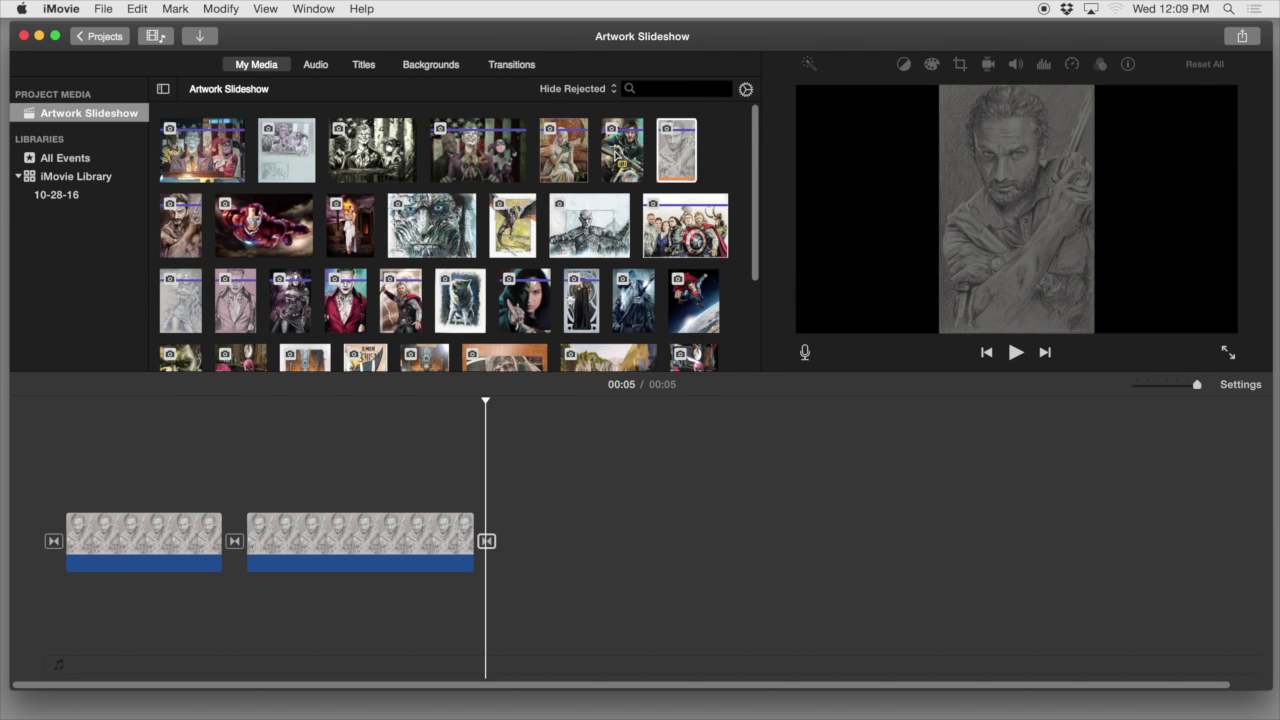
pyautogui.click(186, 232)
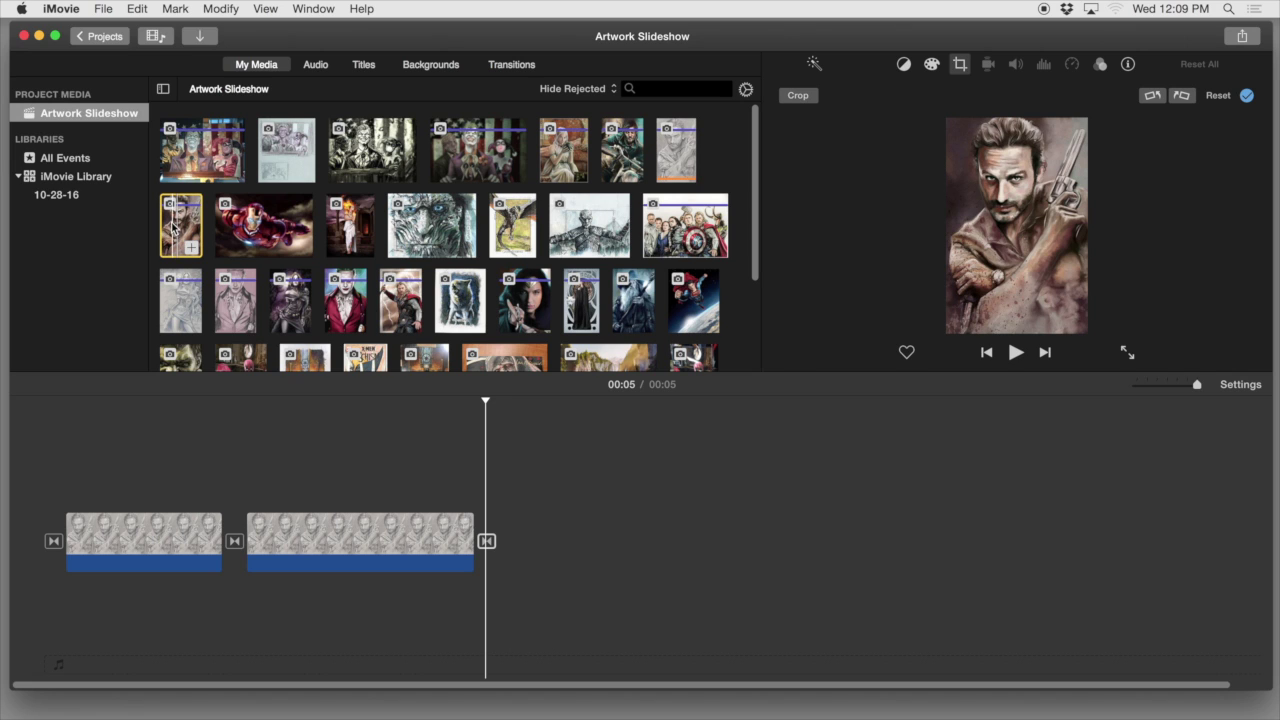
pyautogui.moveTo(175, 228); pyautogui.dragTo(520, 545)
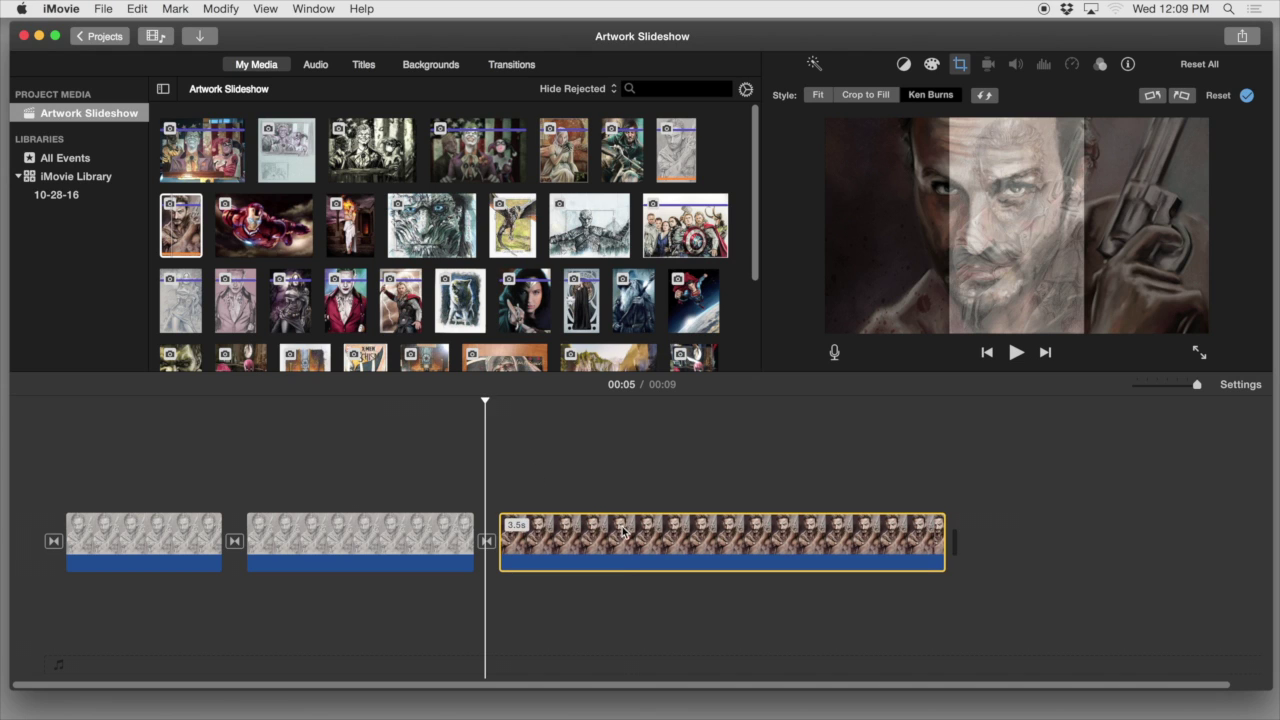
pyautogui.click(624, 532)
pyautogui.click(820, 96)
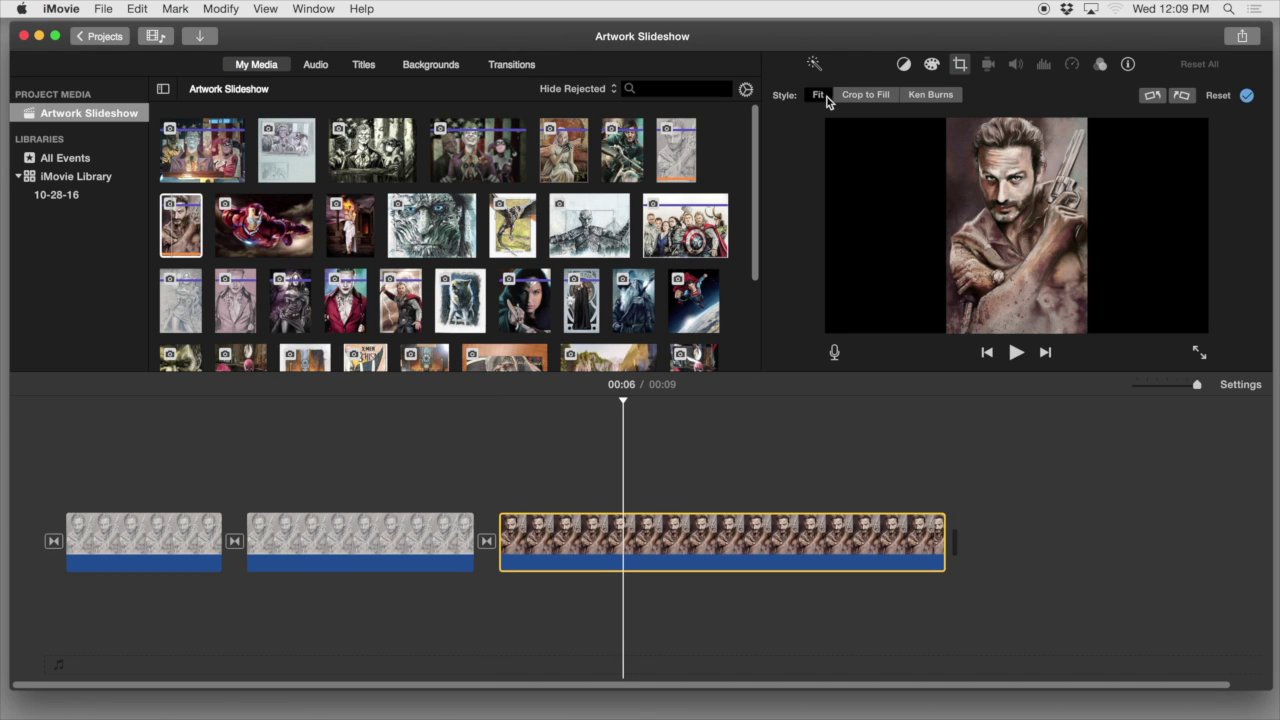
pyautogui.moveTo(624, 400)
pyautogui.mouseDown()
pyautogui.moveTo(140, 420)
pyautogui.moveTo(32, 411)
pyautogui.mouseUp()
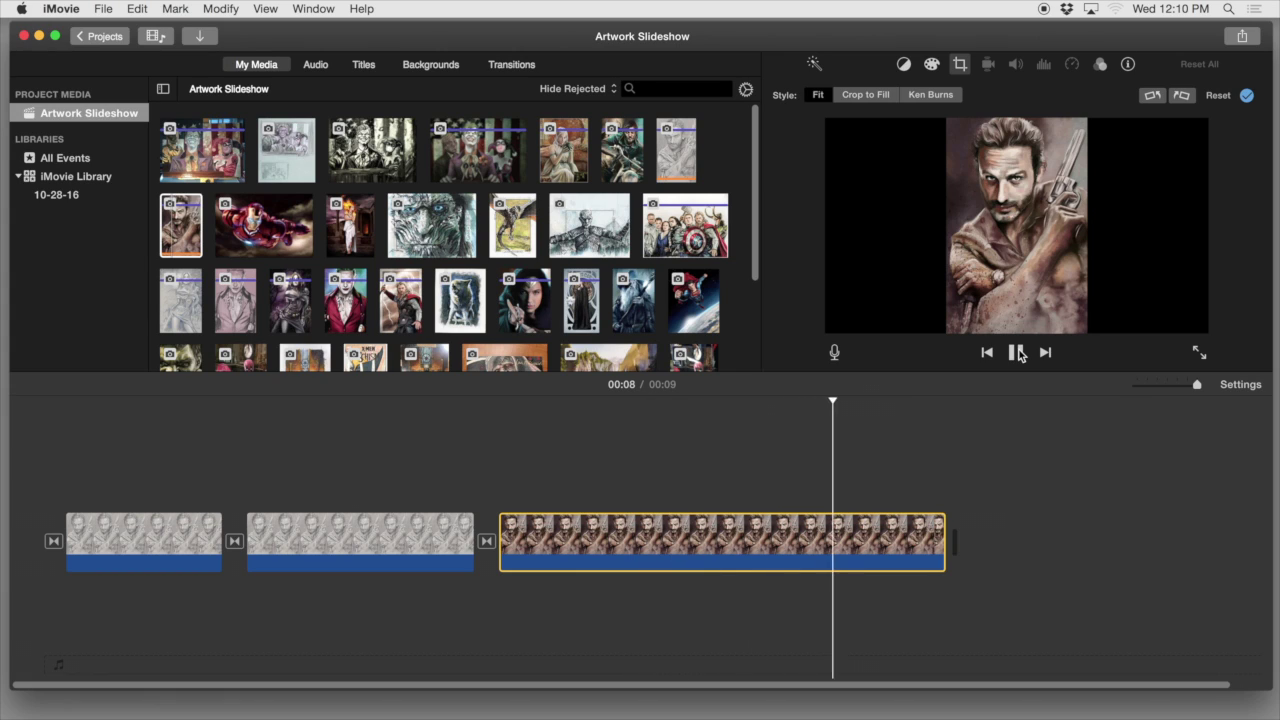
pyautogui.click(1018, 355)
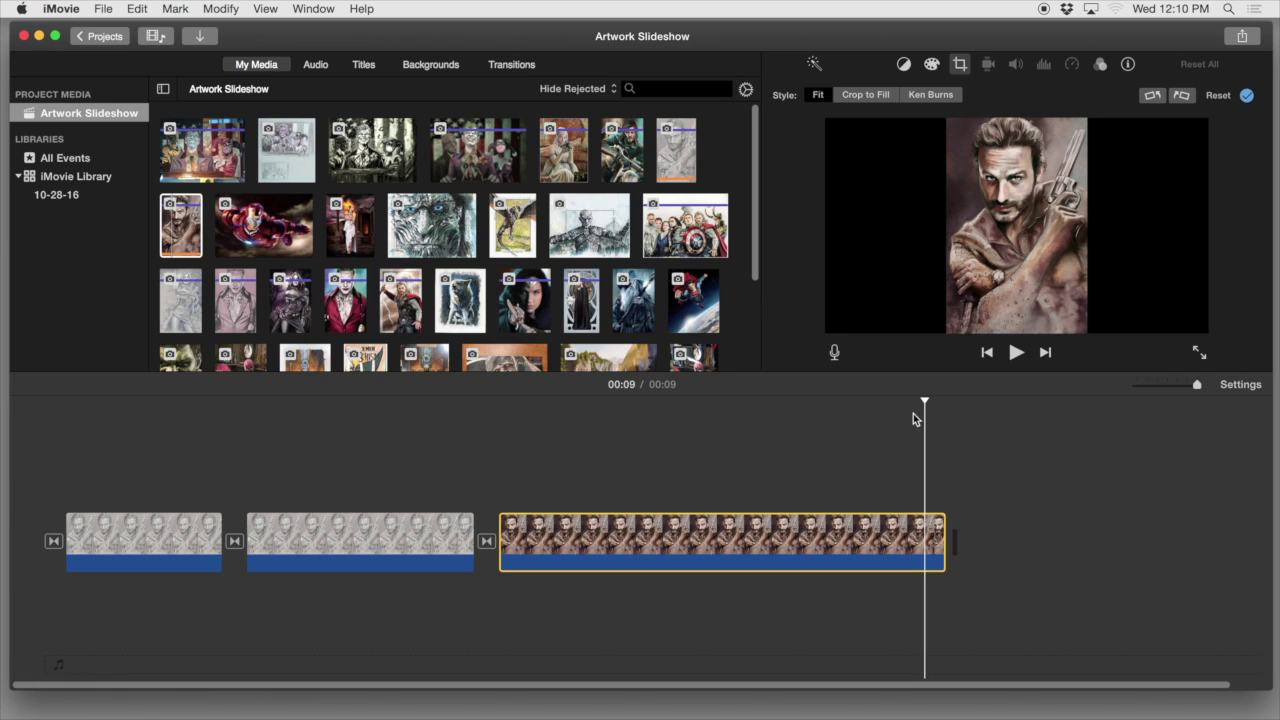
pyautogui.moveTo(925, 399); pyautogui.dragTo(555, 402)
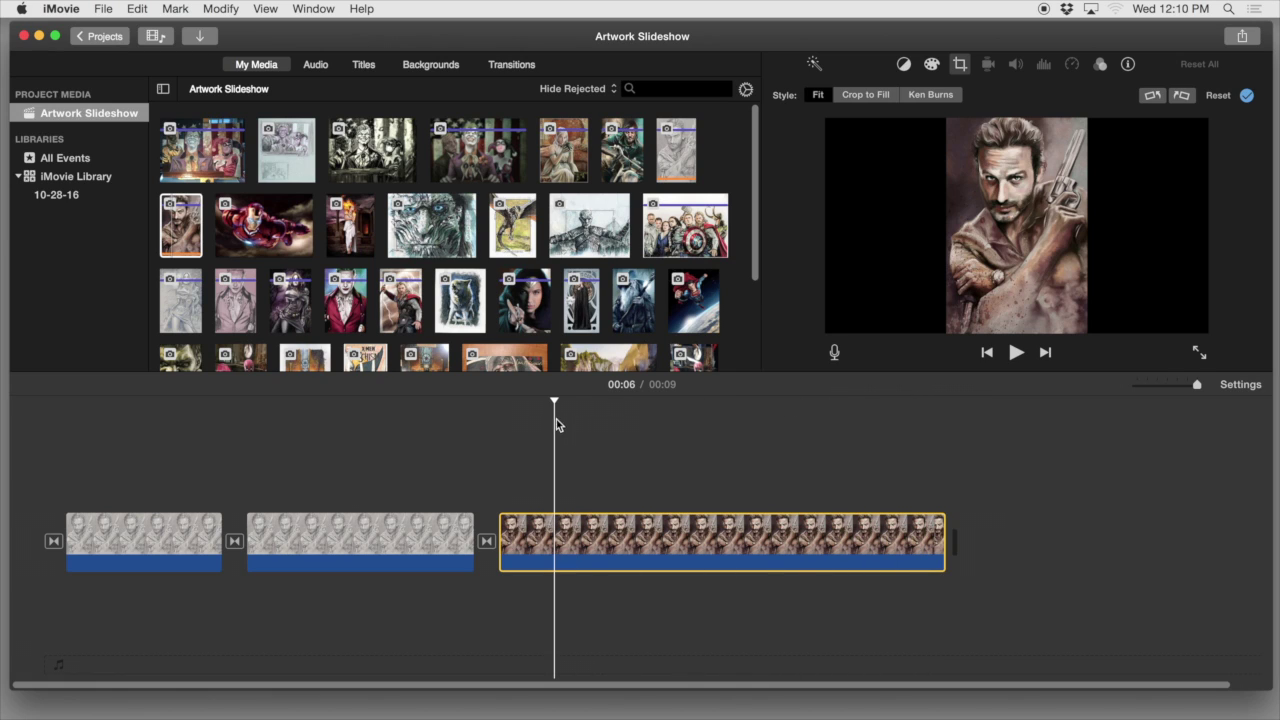
pyautogui.click(364, 66)
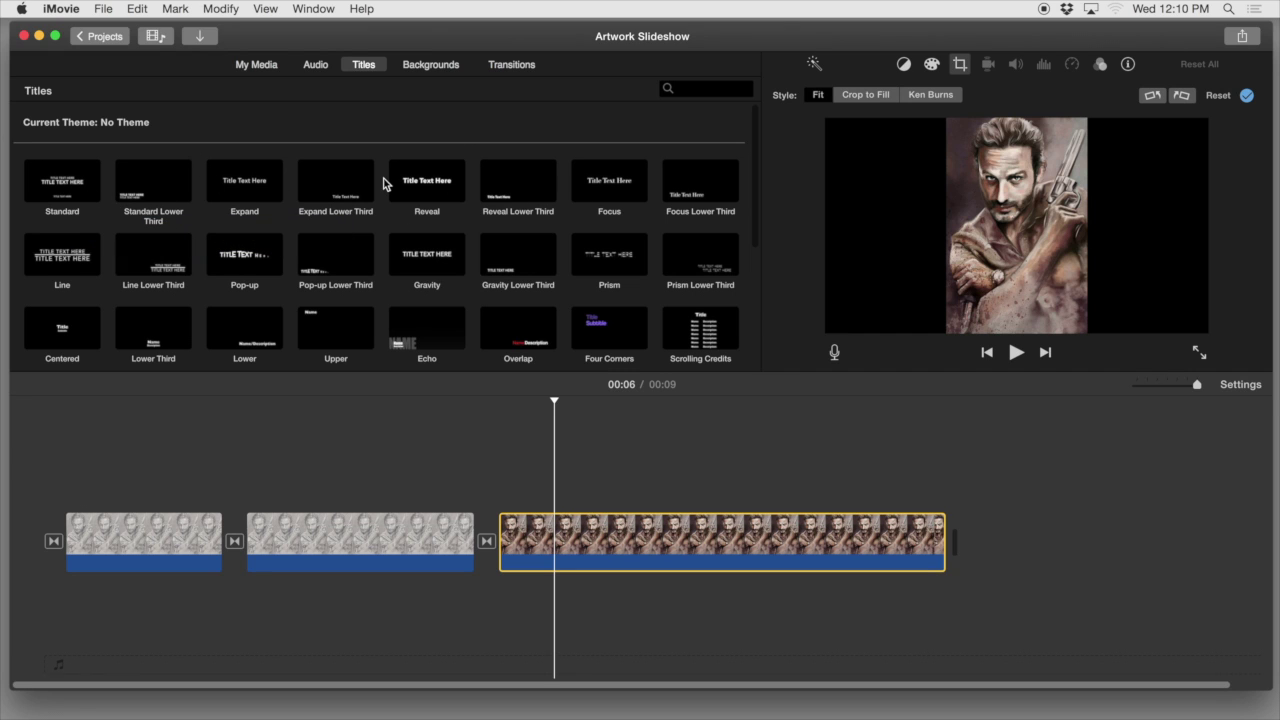
# Browse the title styles and choose Standard Lower Third
pyautogui.scroll(-5, 445, 245)
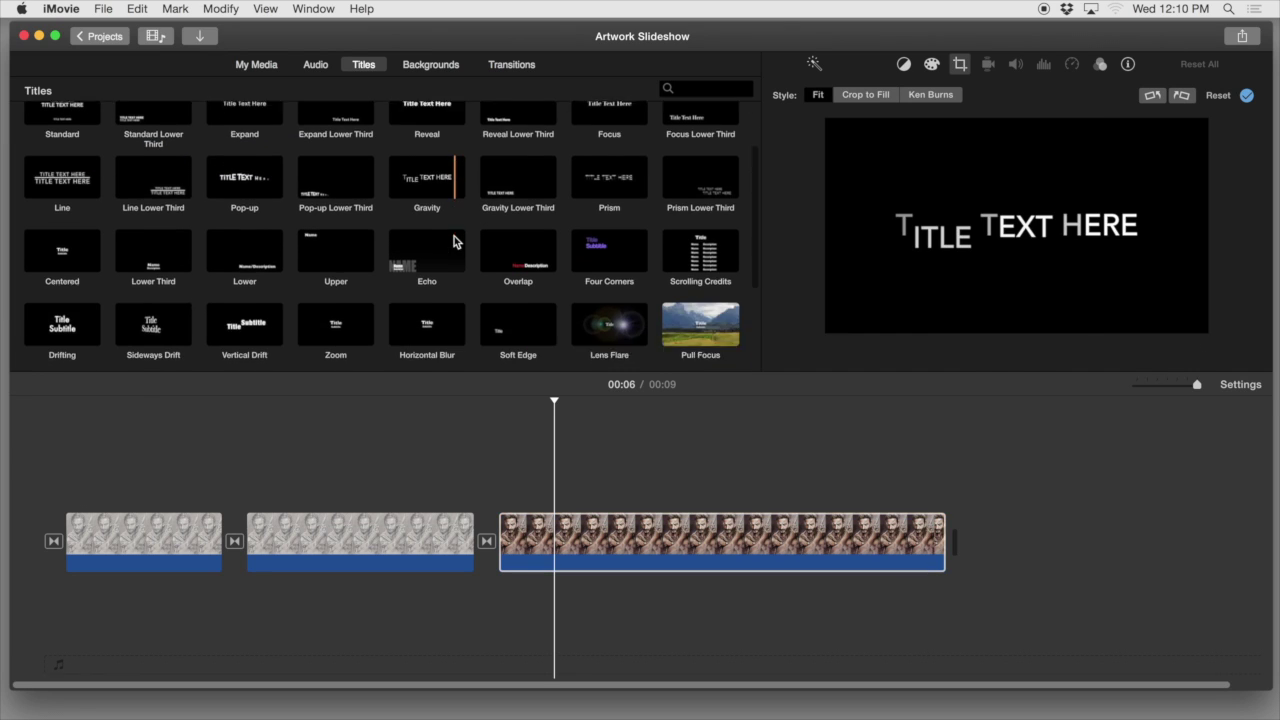
pyautogui.scroll(-2, 432, 253)
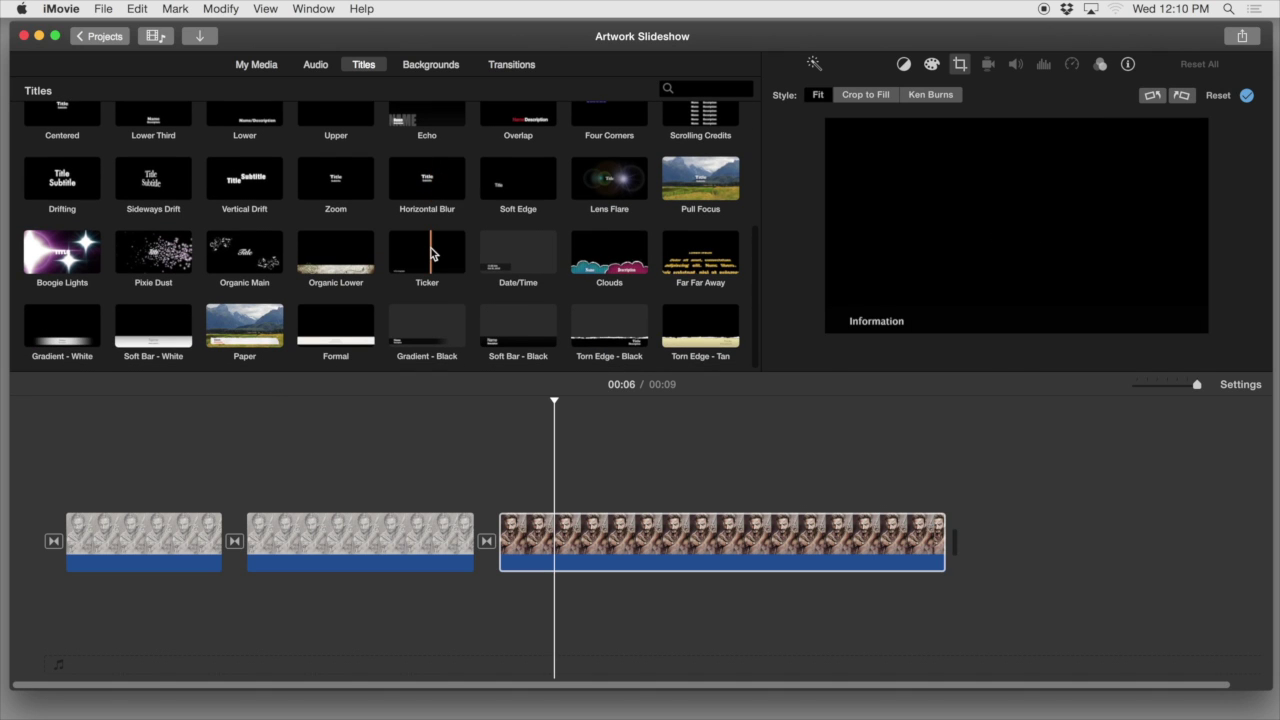
pyautogui.scroll(5, 432, 253)
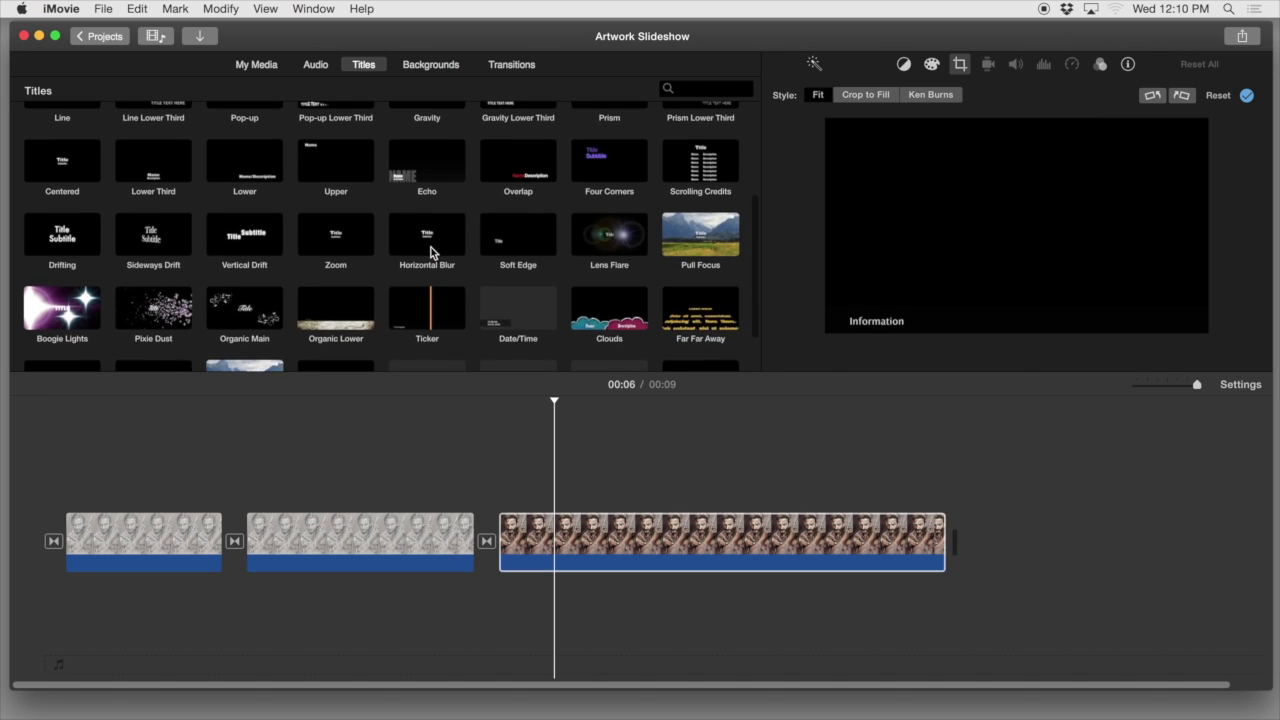
pyautogui.scroll(2, 431, 247)
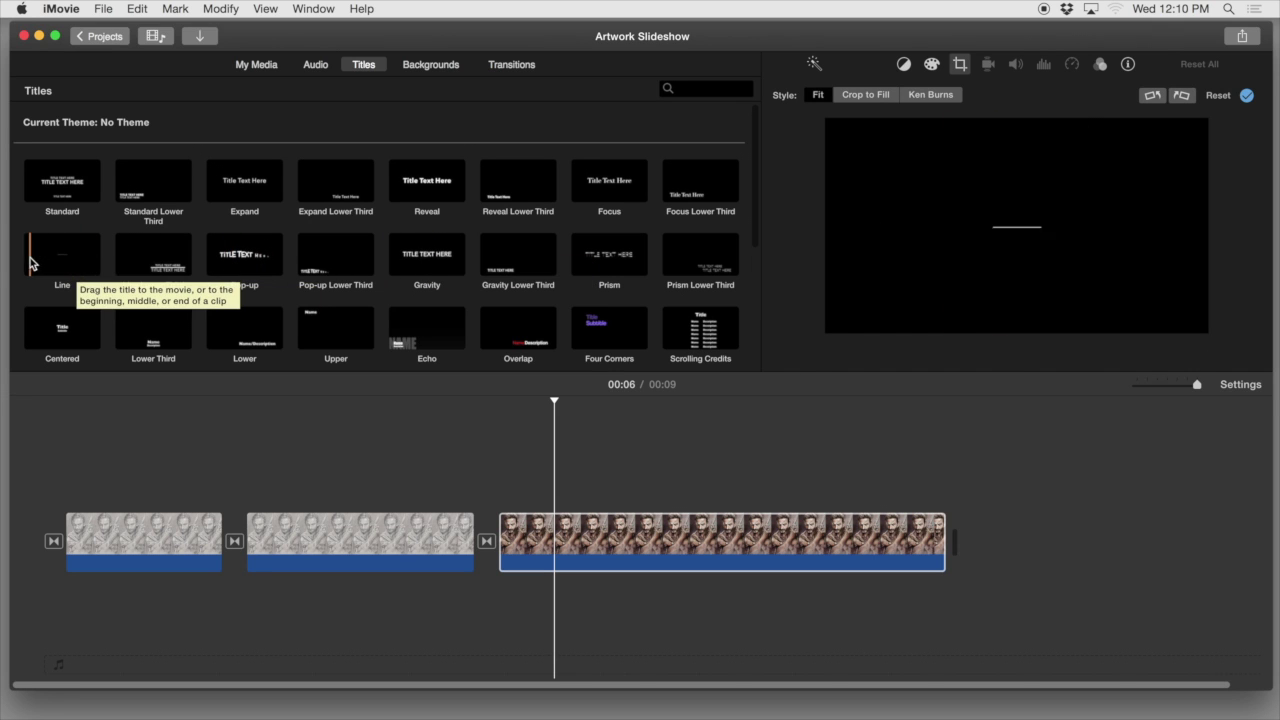
pyautogui.click(155, 191)
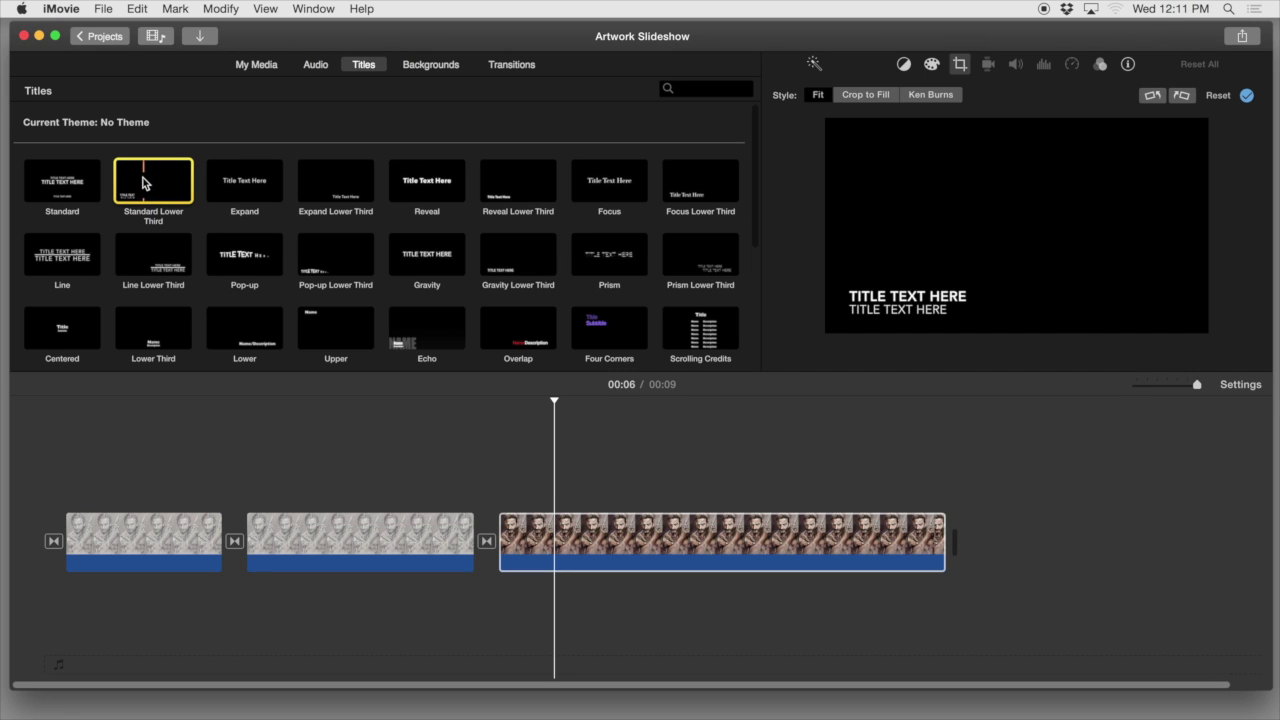
# Place a Standard Lower Third title over the clips and select it at 00:04
pyautogui.moveTo(143, 183); pyautogui.dragTo(374, 490)
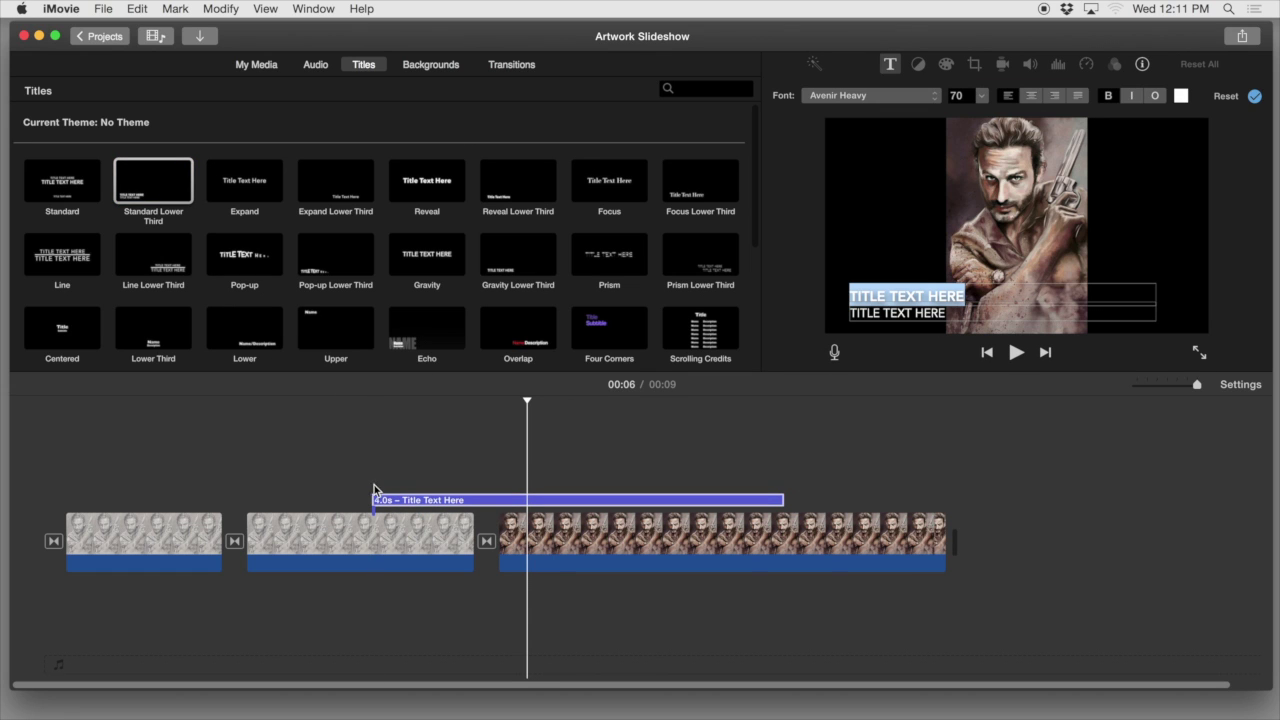
pyautogui.click(466, 501)
pyautogui.click(455, 502)
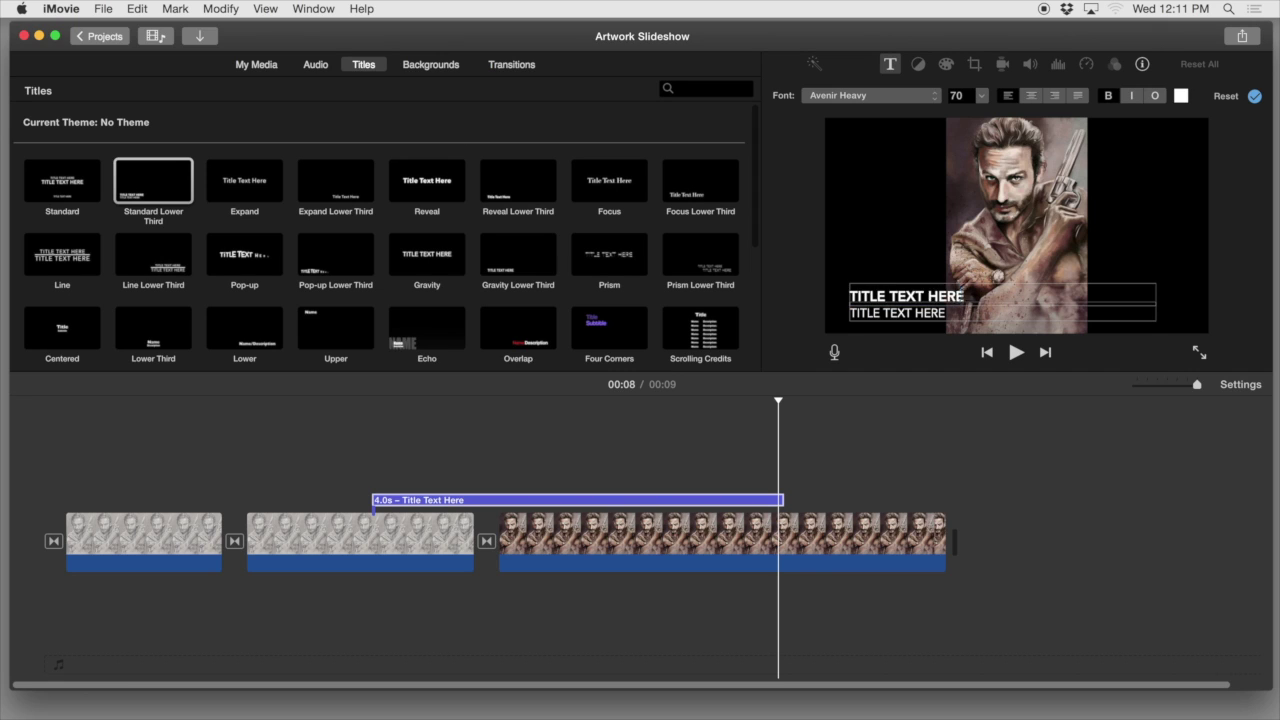
# Change the title lines to DRAWING and TO PAINTING, then play it back
pyautogui.moveTo(966, 296); pyautogui.dragTo(840, 294)
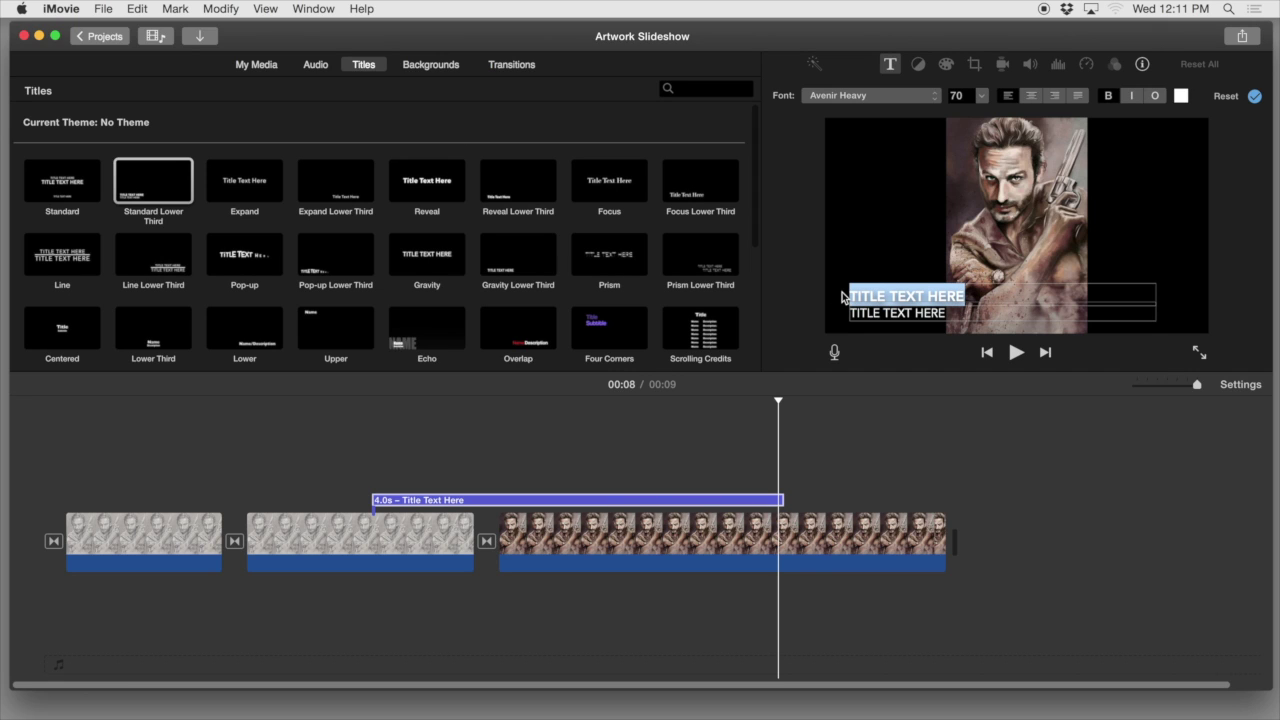
pyautogui.write('DRAWING')
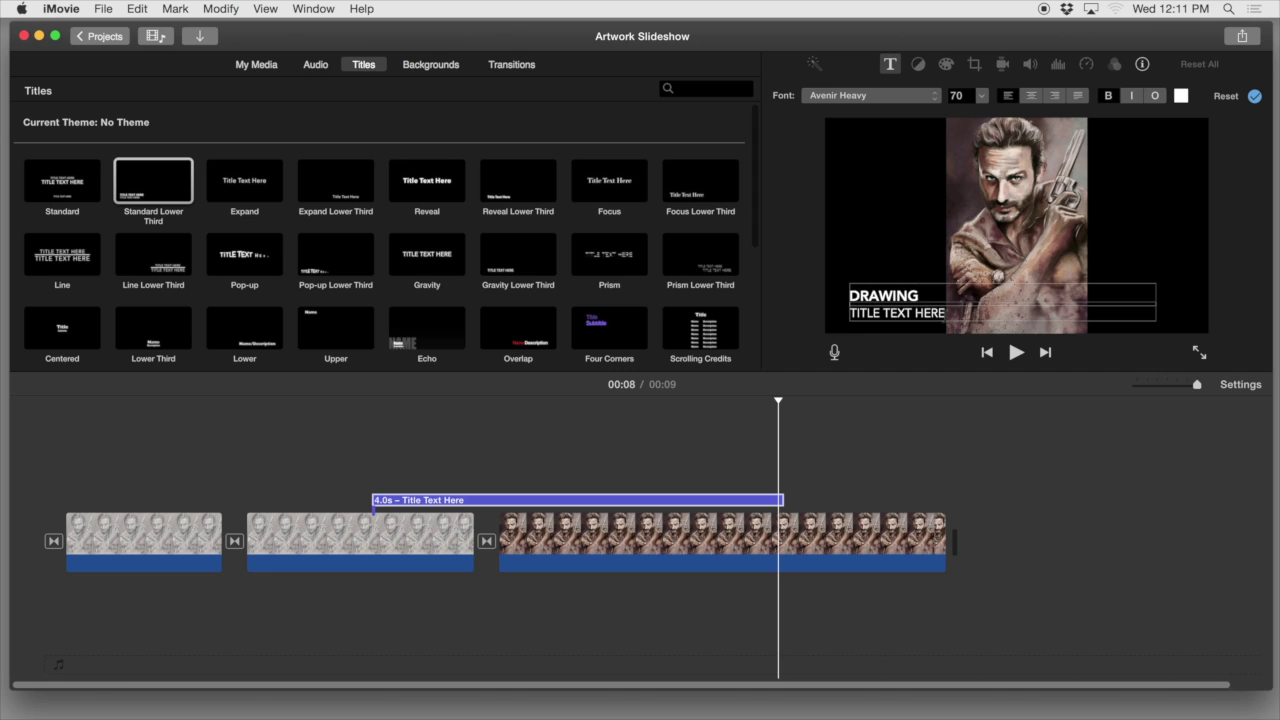
pyautogui.moveTo(948, 313); pyautogui.dragTo(814, 320)
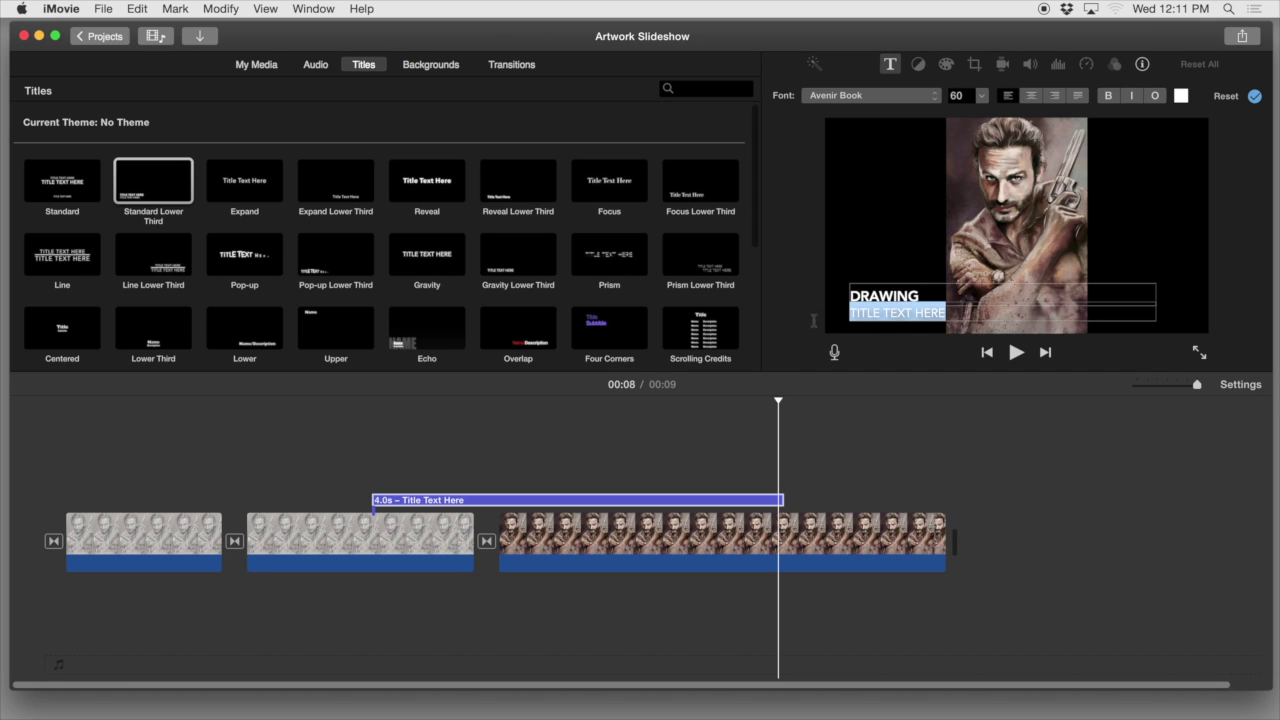
pyautogui.write('TO PAINTING')
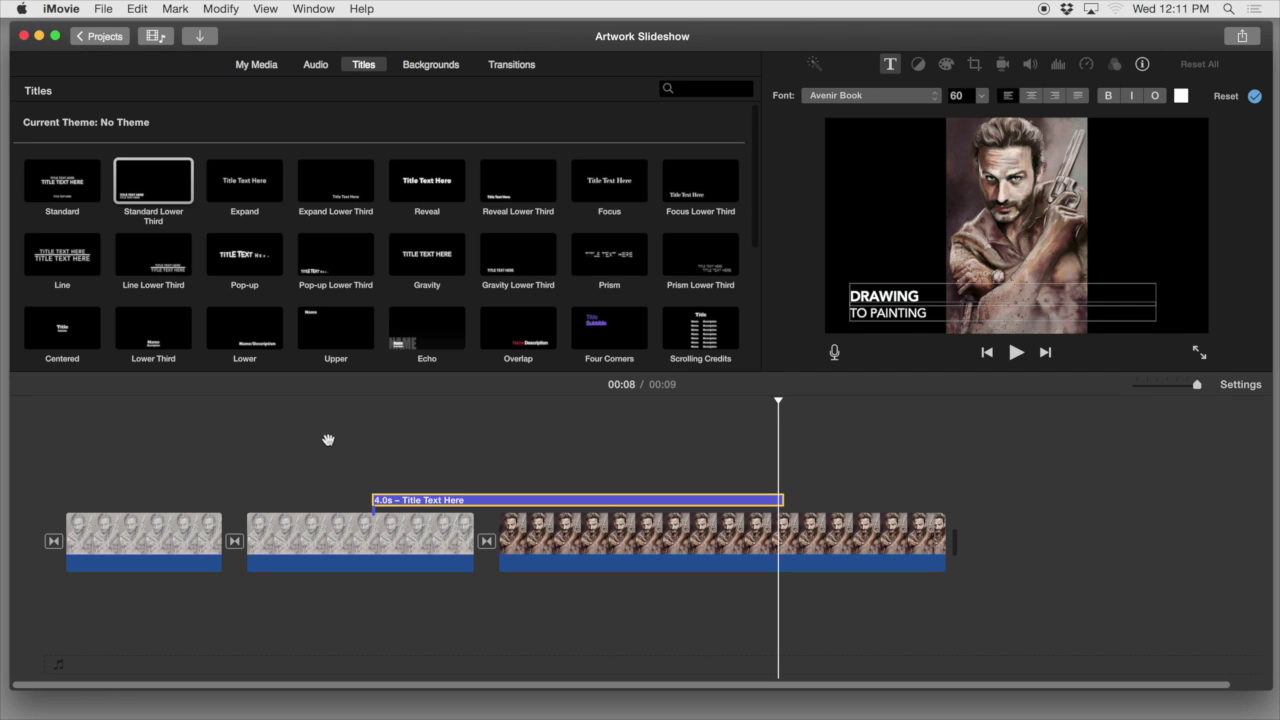
pyautogui.click(1016, 352)
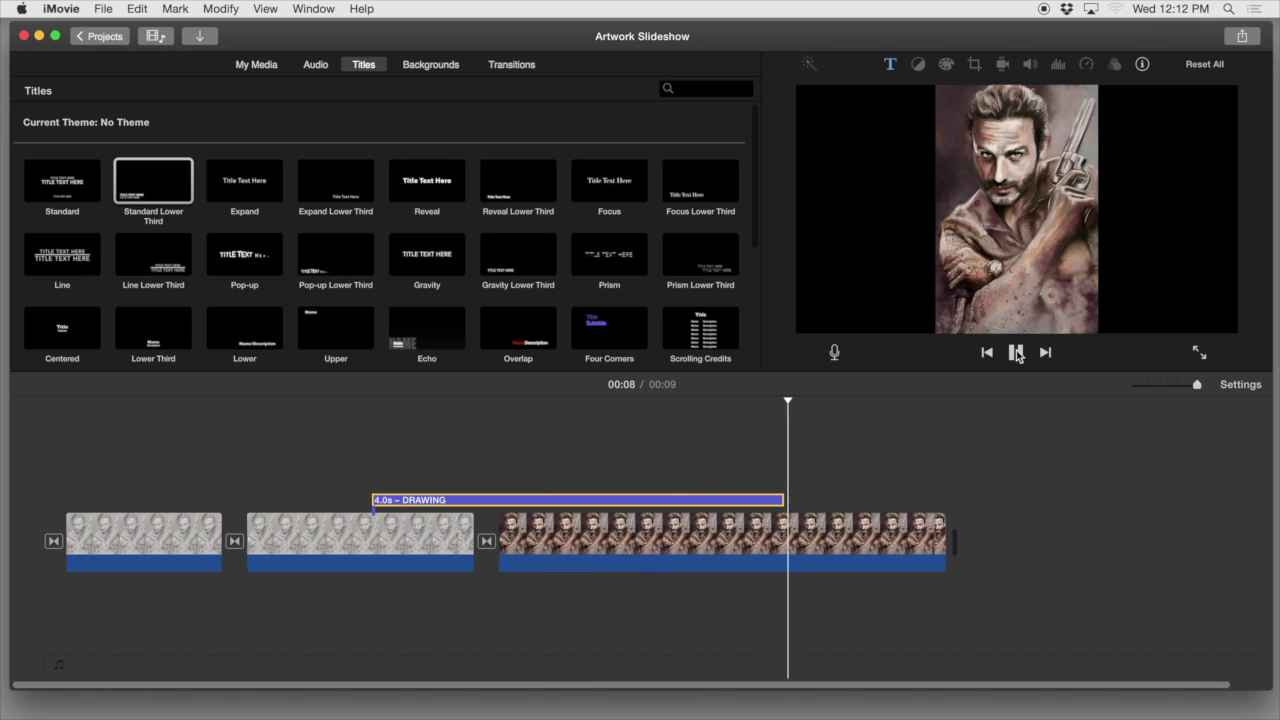
pyautogui.click(1016, 352)
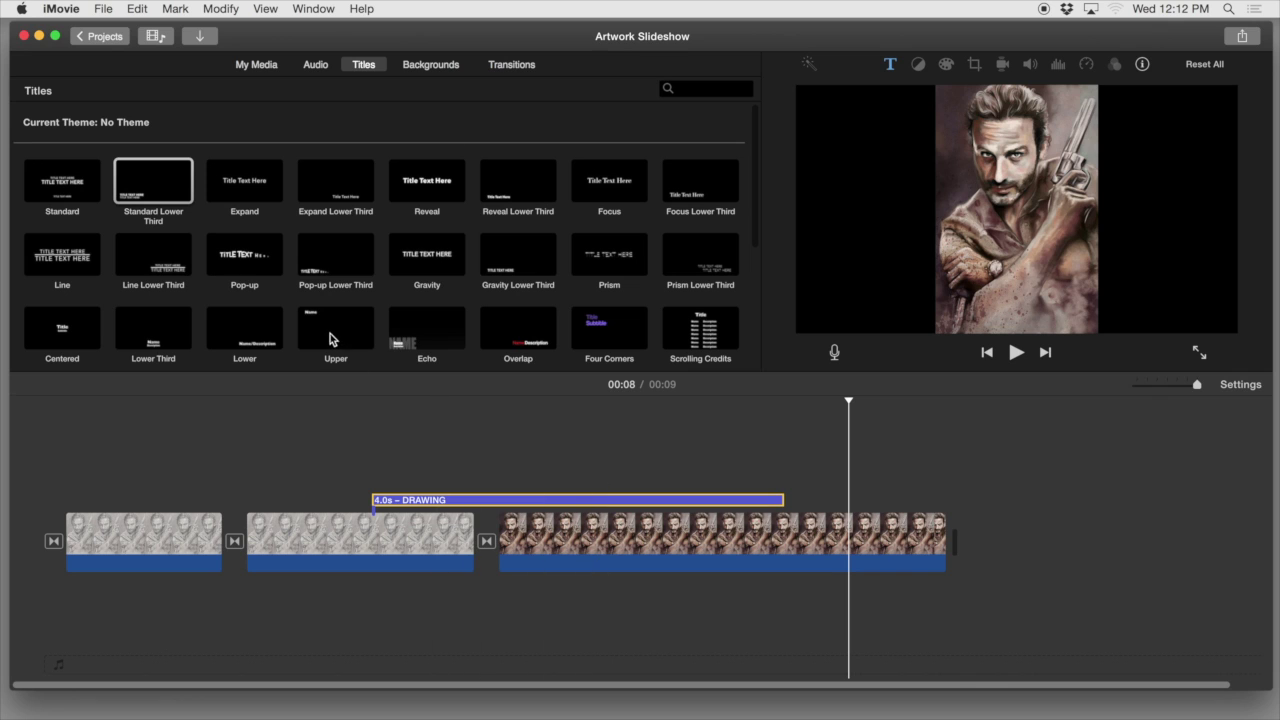
pyautogui.click(172, 194)
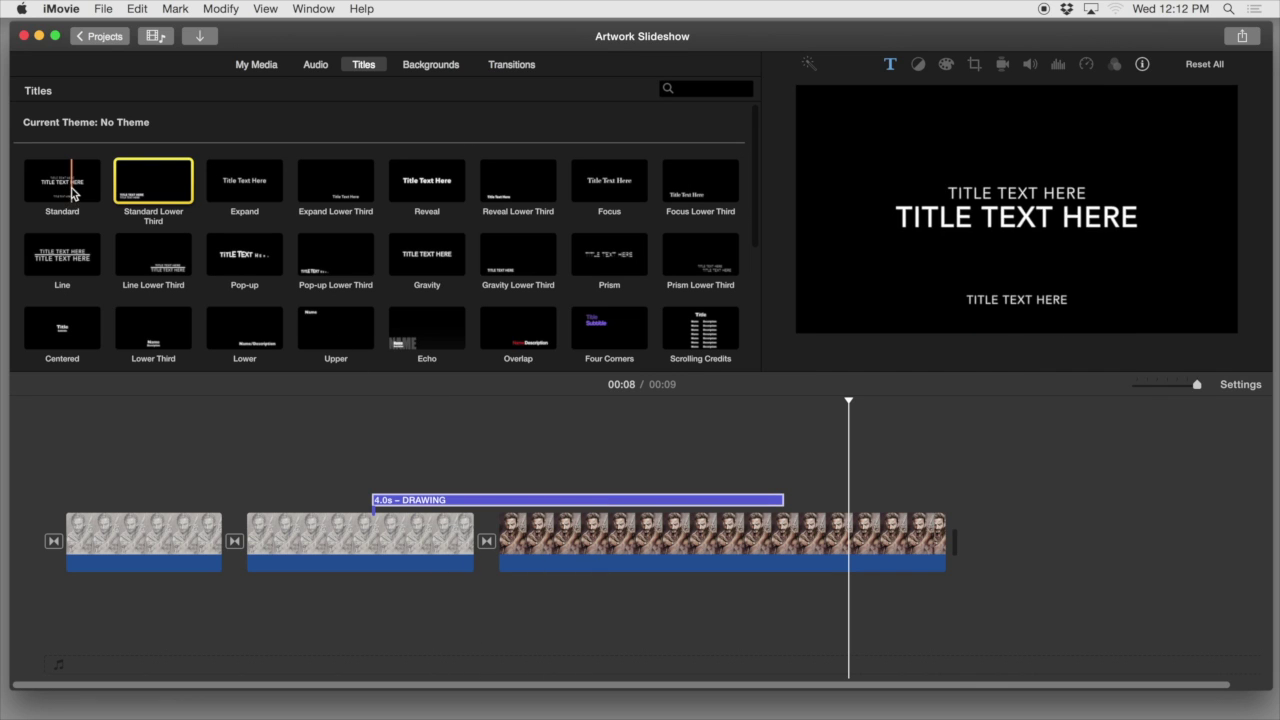
# Add a Standard DILIGENT VISUAL opening title at the project start and play it from 00:00
pyautogui.moveTo(72, 193)
pyautogui.mouseDown()
pyautogui.moveTo(38, 368)
pyautogui.moveTo(23, 557)
pyautogui.moveTo(55, 549)
pyautogui.mouseUp()
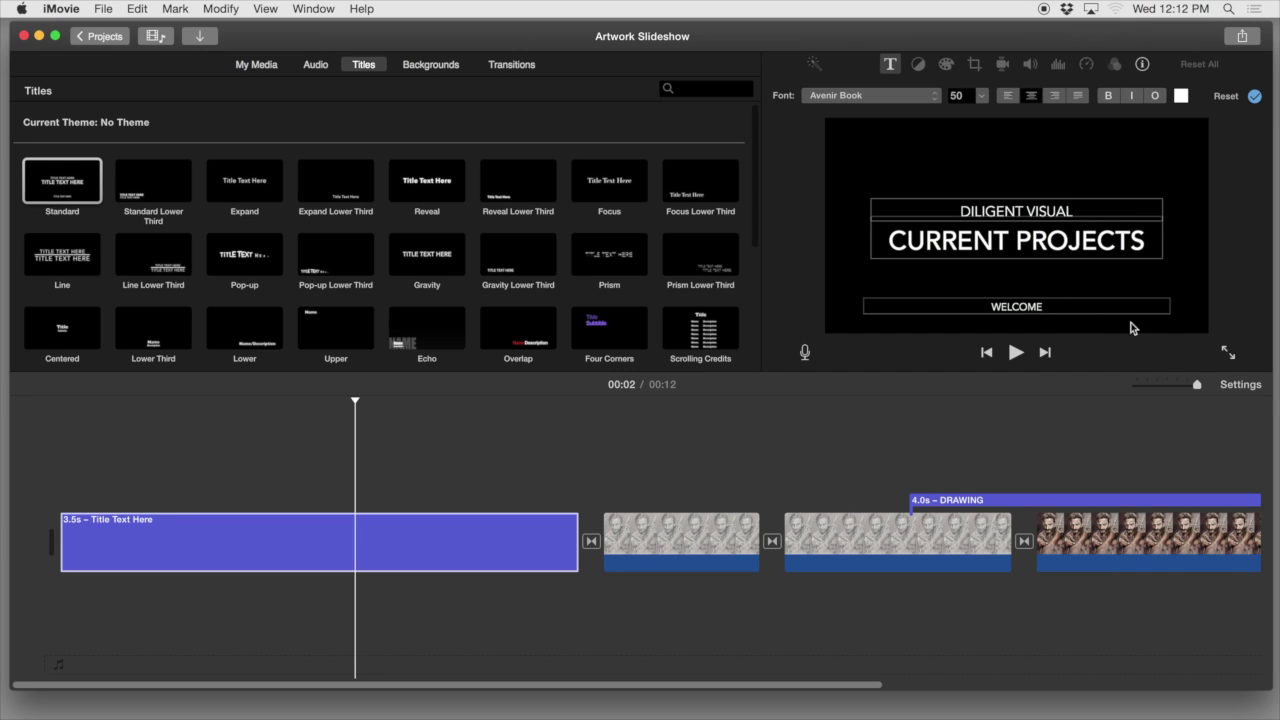
pyautogui.click(173, 413)
pyautogui.moveTo(355, 401); pyautogui.dragTo(38, 433)
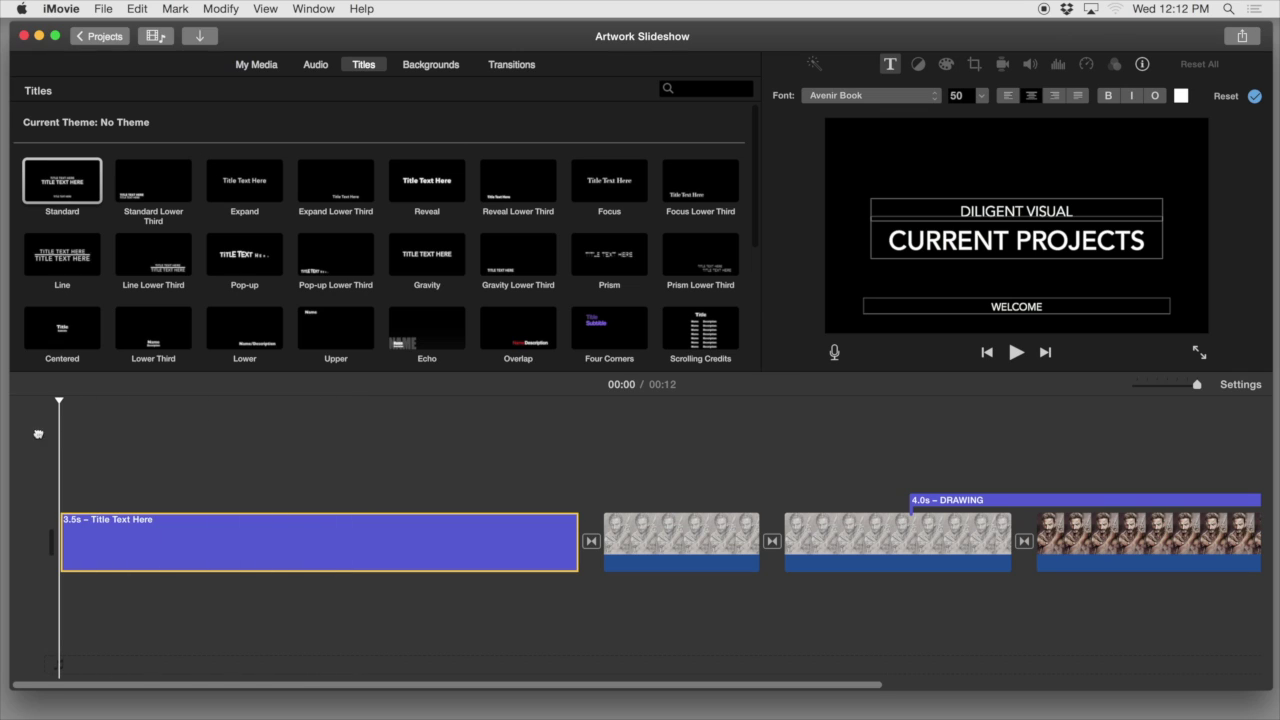
pyautogui.click(1017, 353)
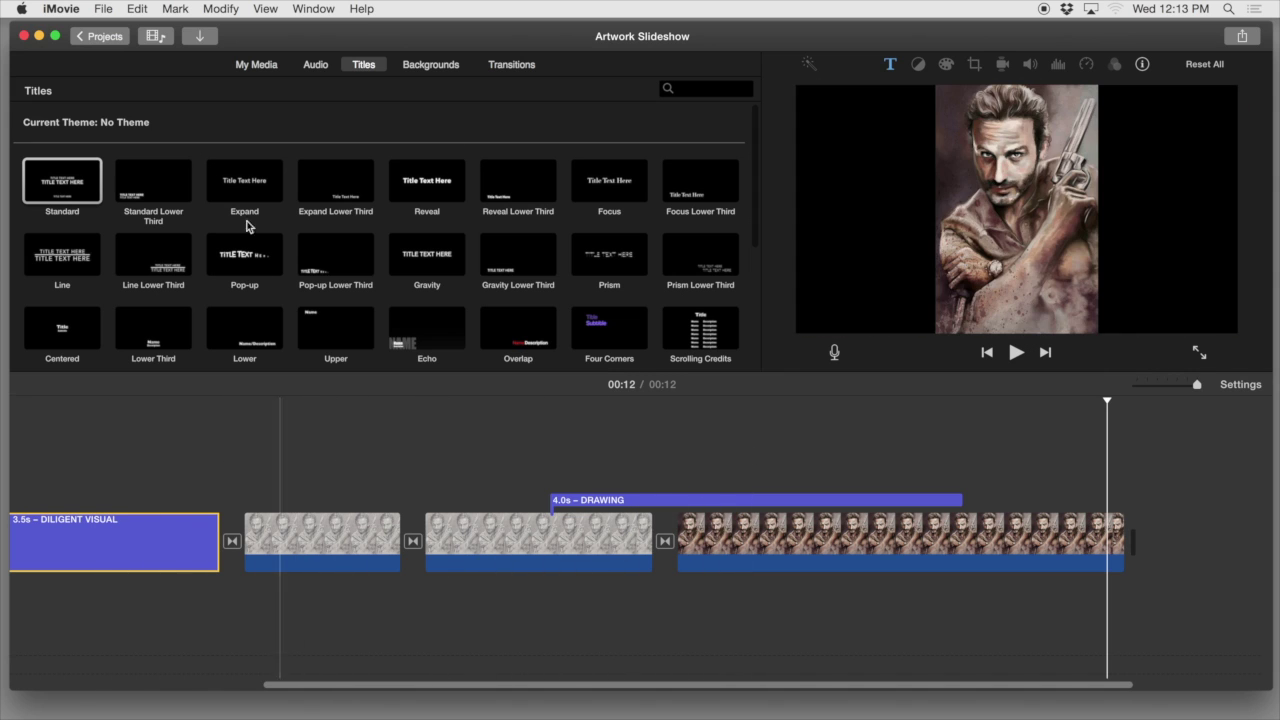
pyautogui.click(260, 66)
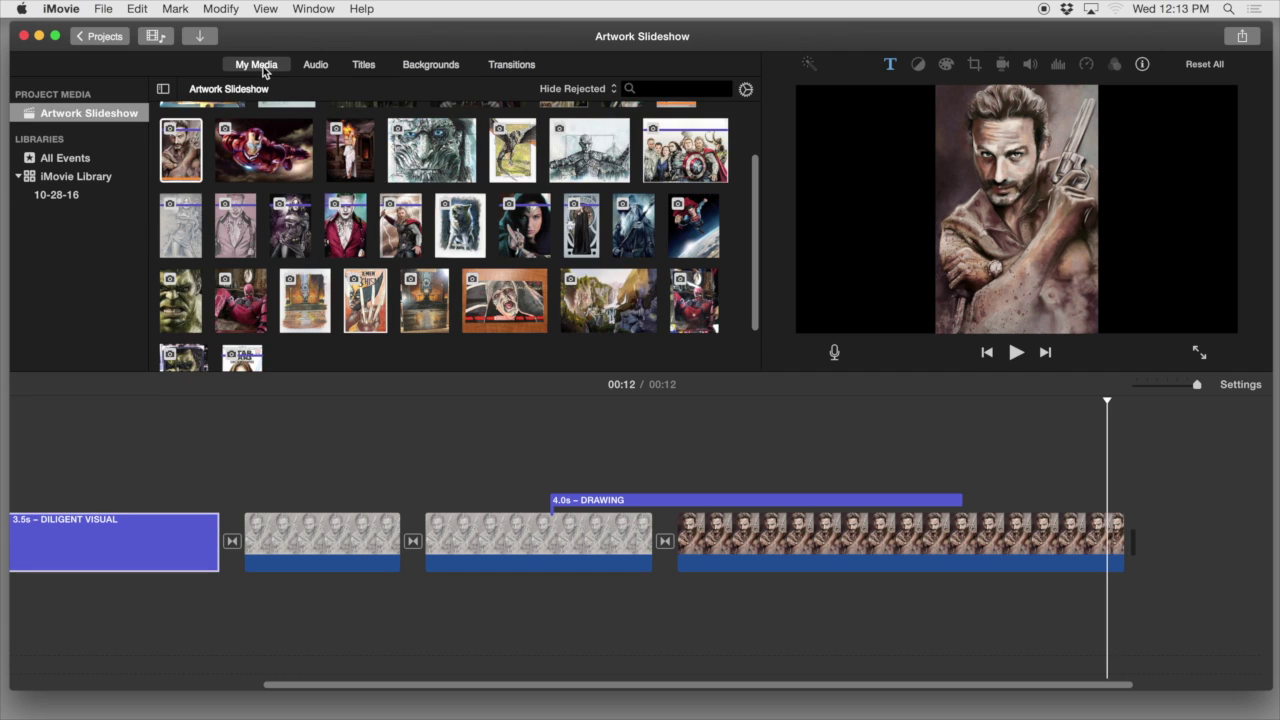
# Drag bensound-theduel from the music library beneath the clips as background music
pyautogui.scroll(3, 512, 285)
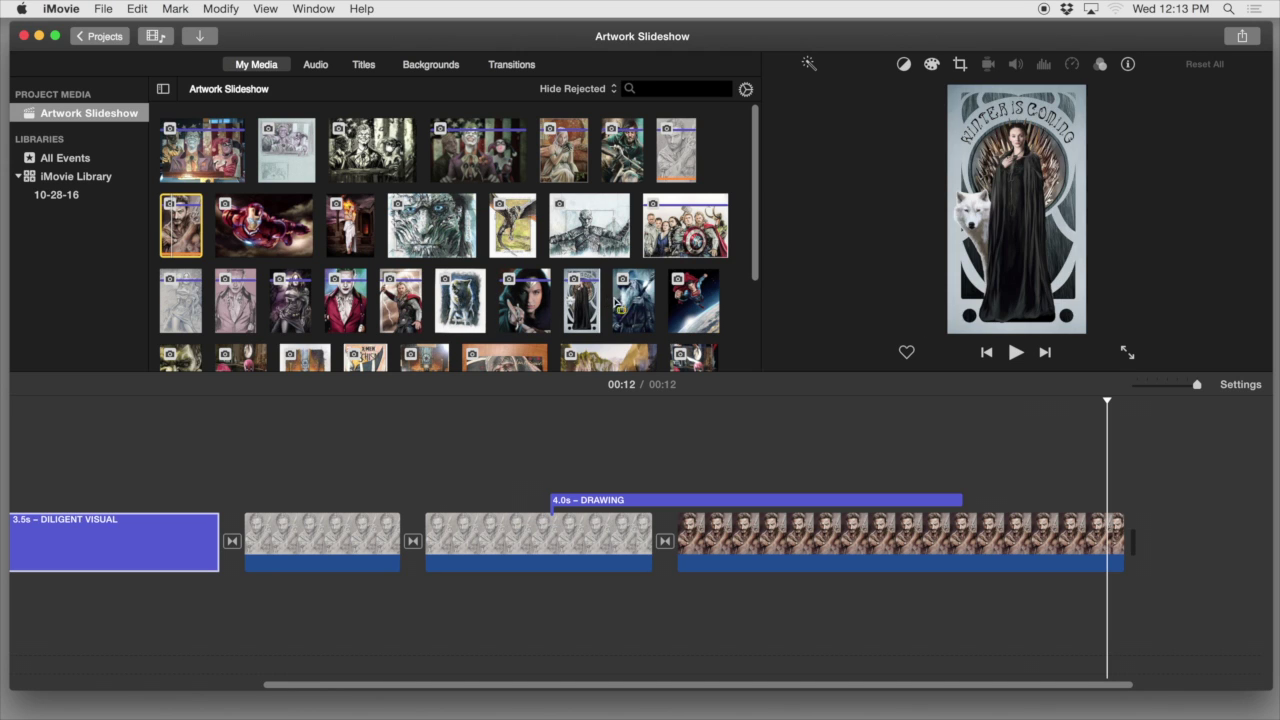
pyautogui.click(316, 65)
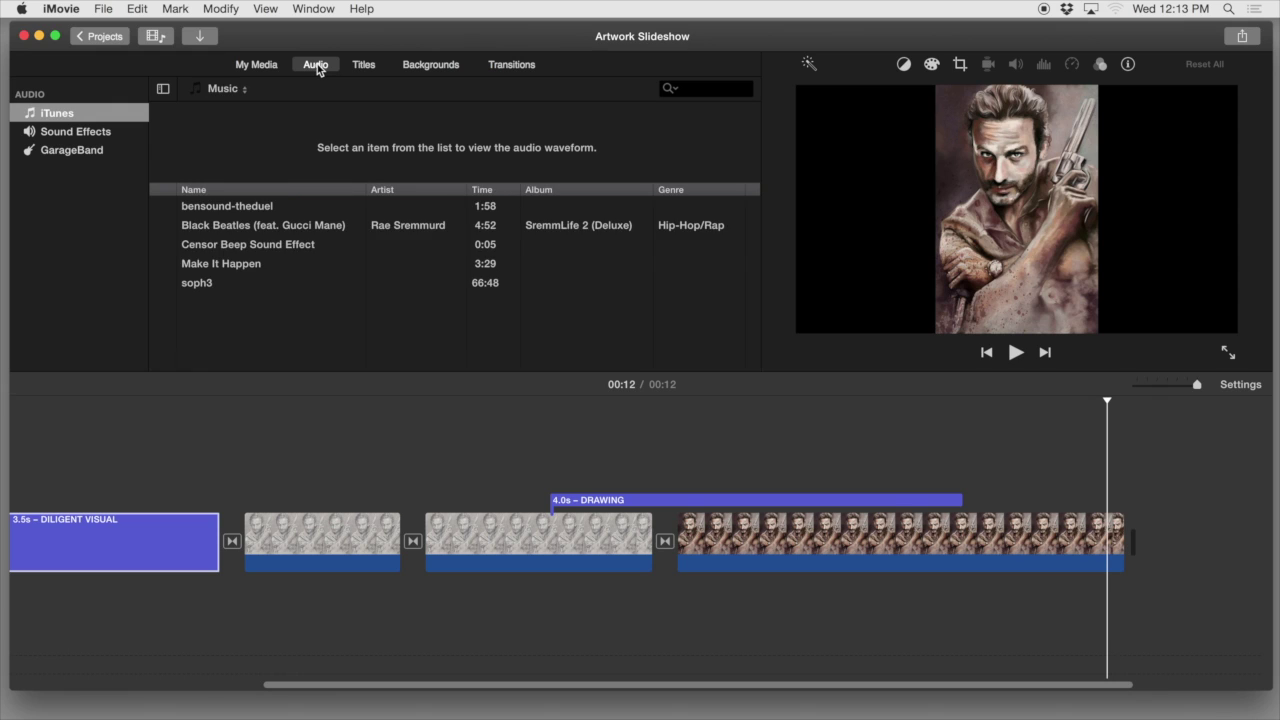
pyautogui.click(229, 212)
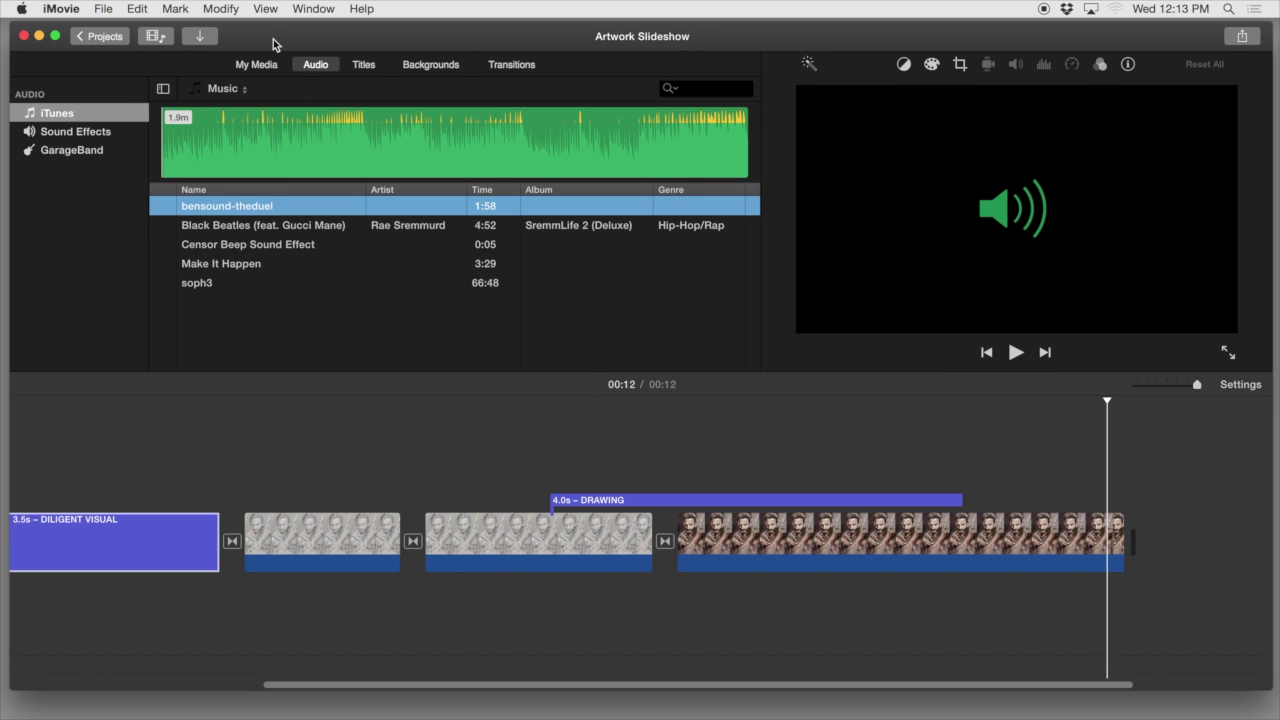
pyautogui.moveTo(274, 44); pyautogui.dragTo(277, 43)
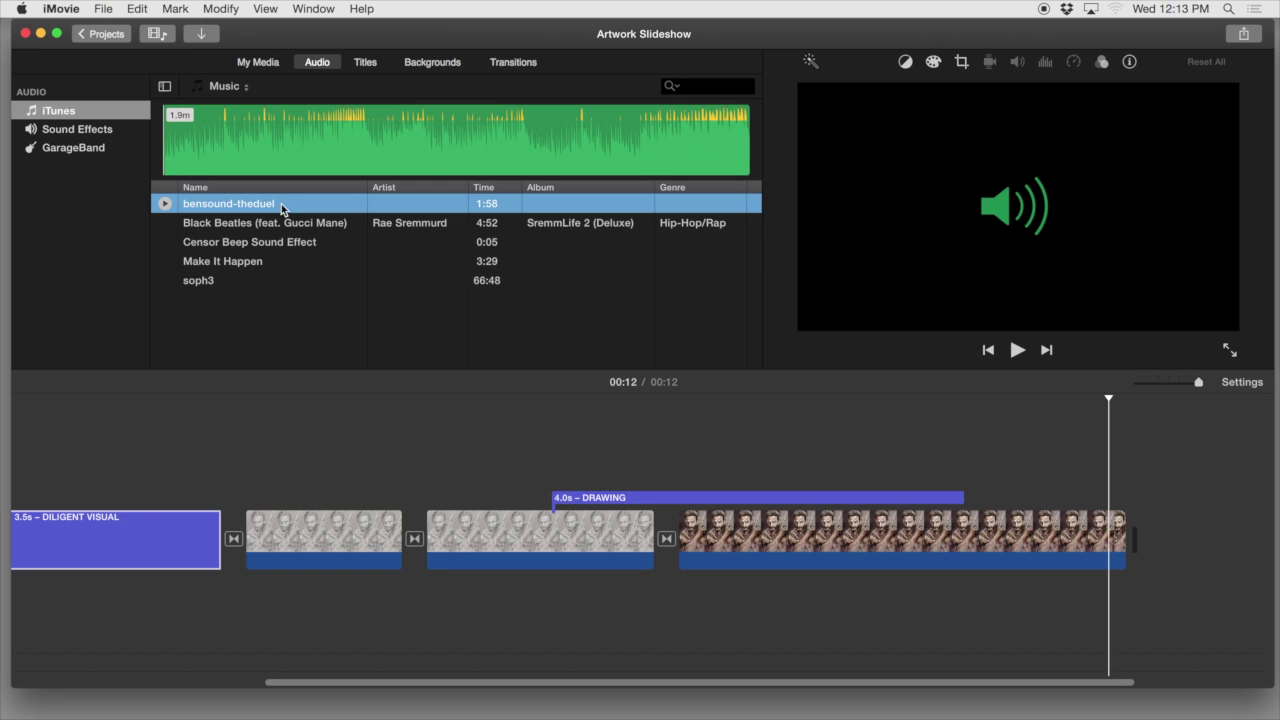
pyautogui.moveTo(260, 205); pyautogui.dragTo(136, 600)
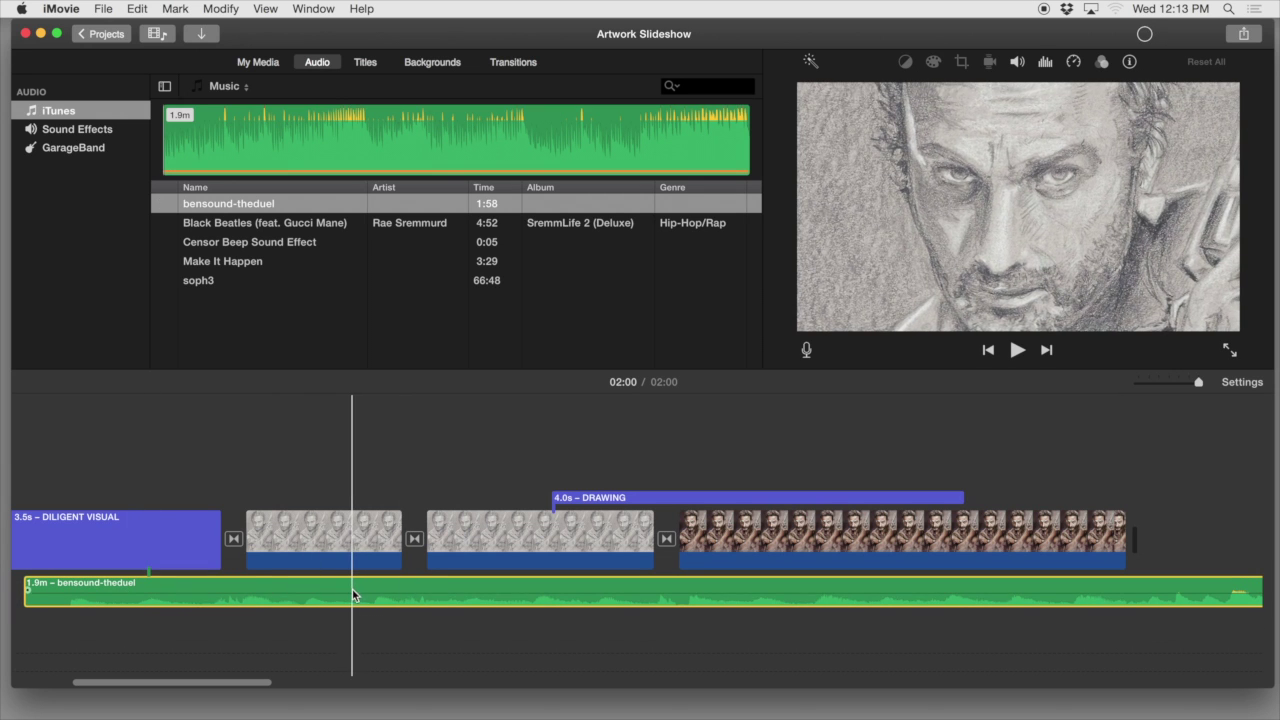
# Lower the background music volume to 63%
pyautogui.moveTo(350, 596); pyautogui.dragTo(350, 585)
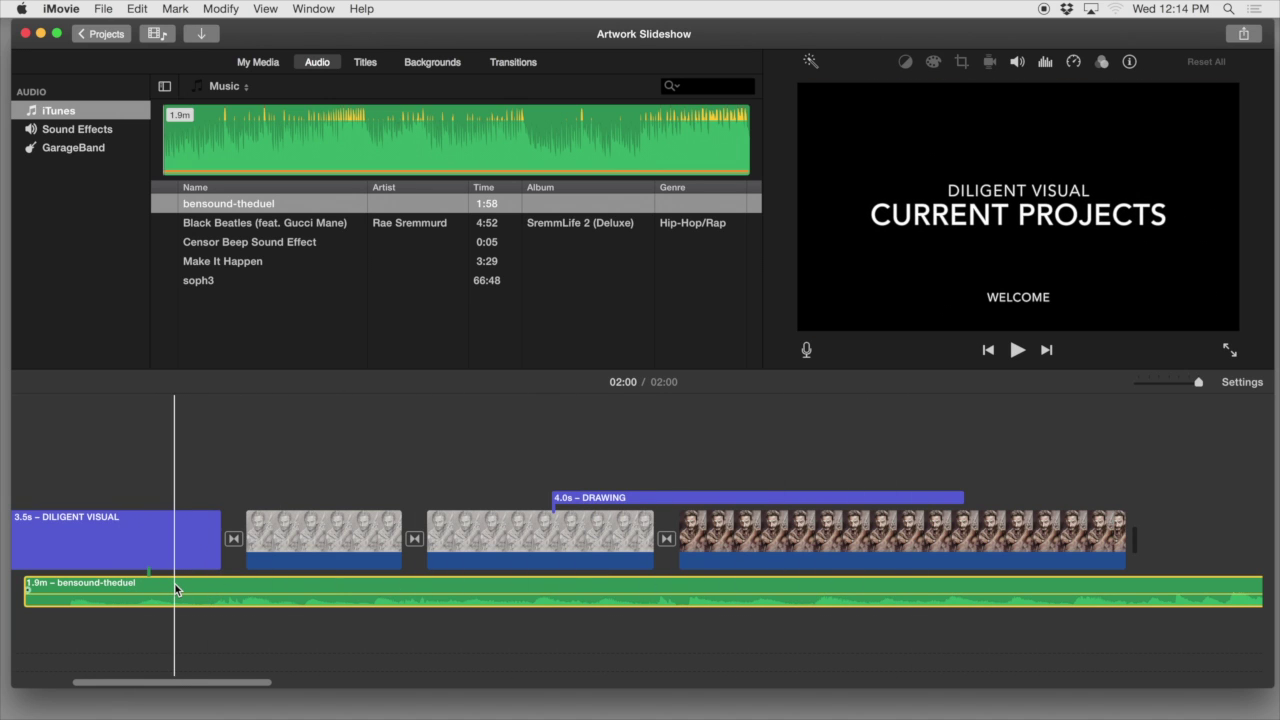
pyautogui.click(168, 585)
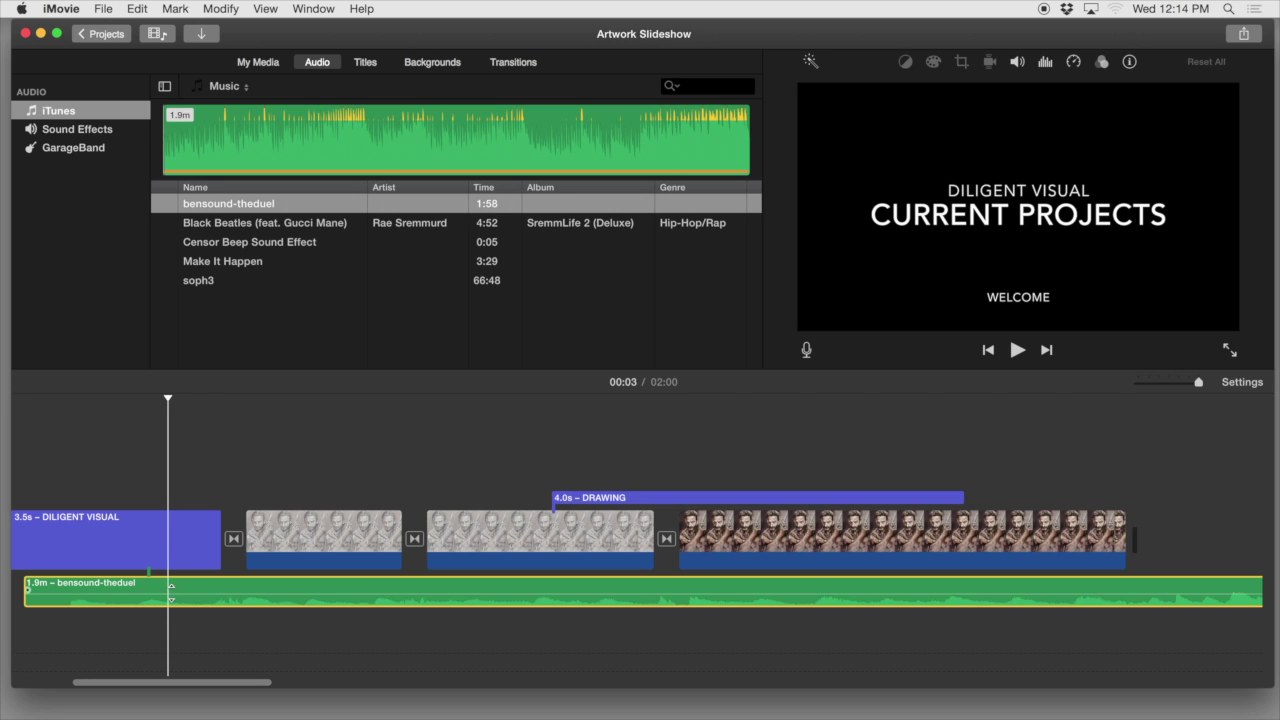
pyautogui.moveTo(168, 584); pyautogui.dragTo(172, 585)
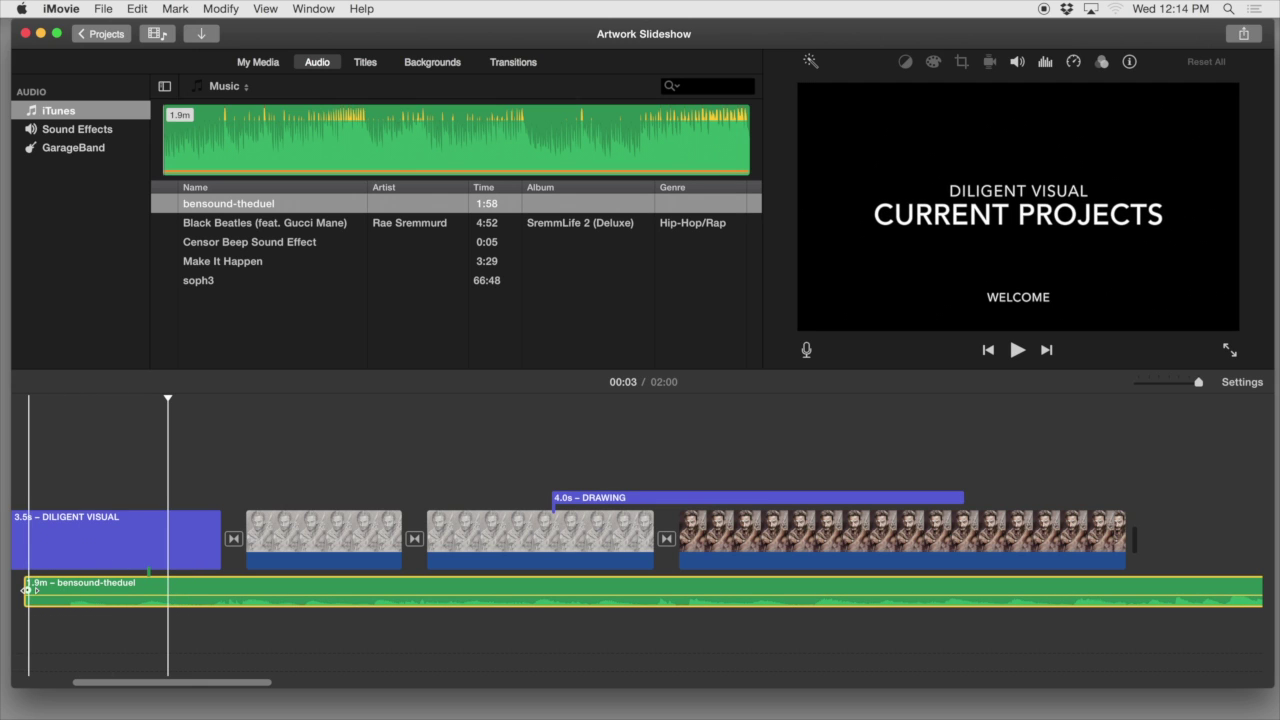
# Trim the music's start, add a fade-in, and play the project from the beginning
pyautogui.moveTo(27, 590); pyautogui.dragTo(50, 590)
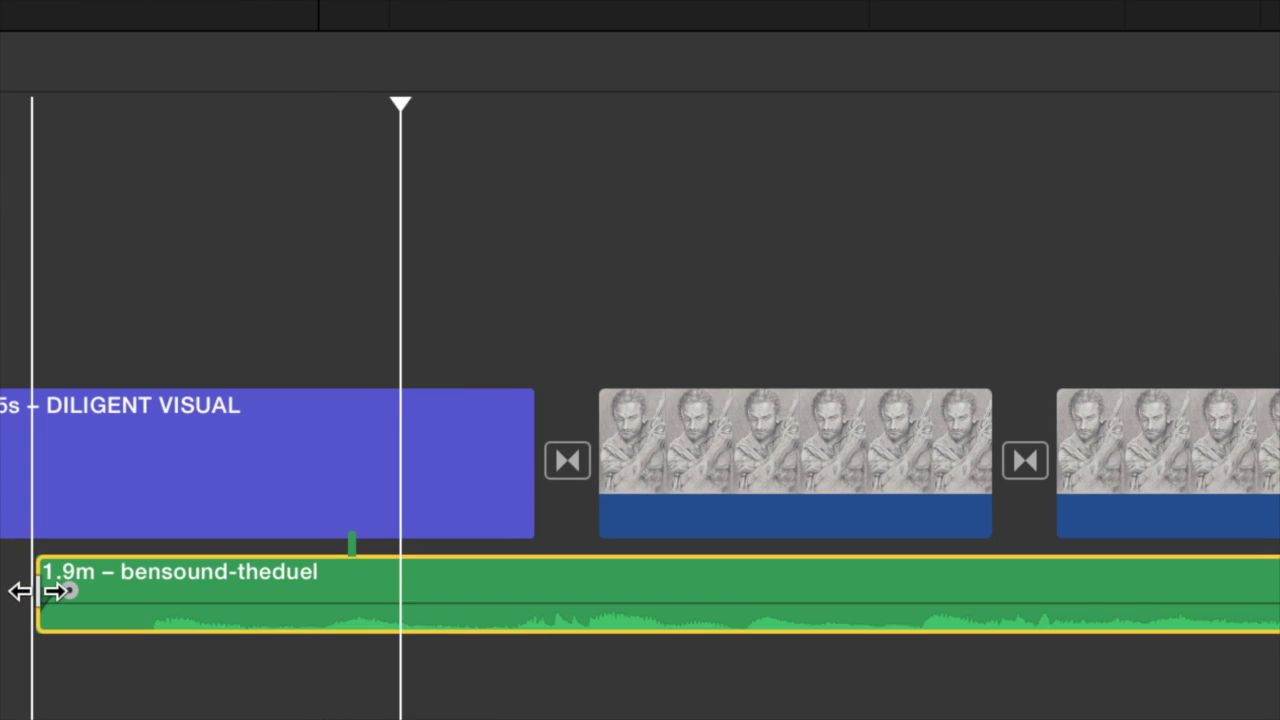
pyautogui.moveTo(70, 591); pyautogui.dragTo(262, 590)
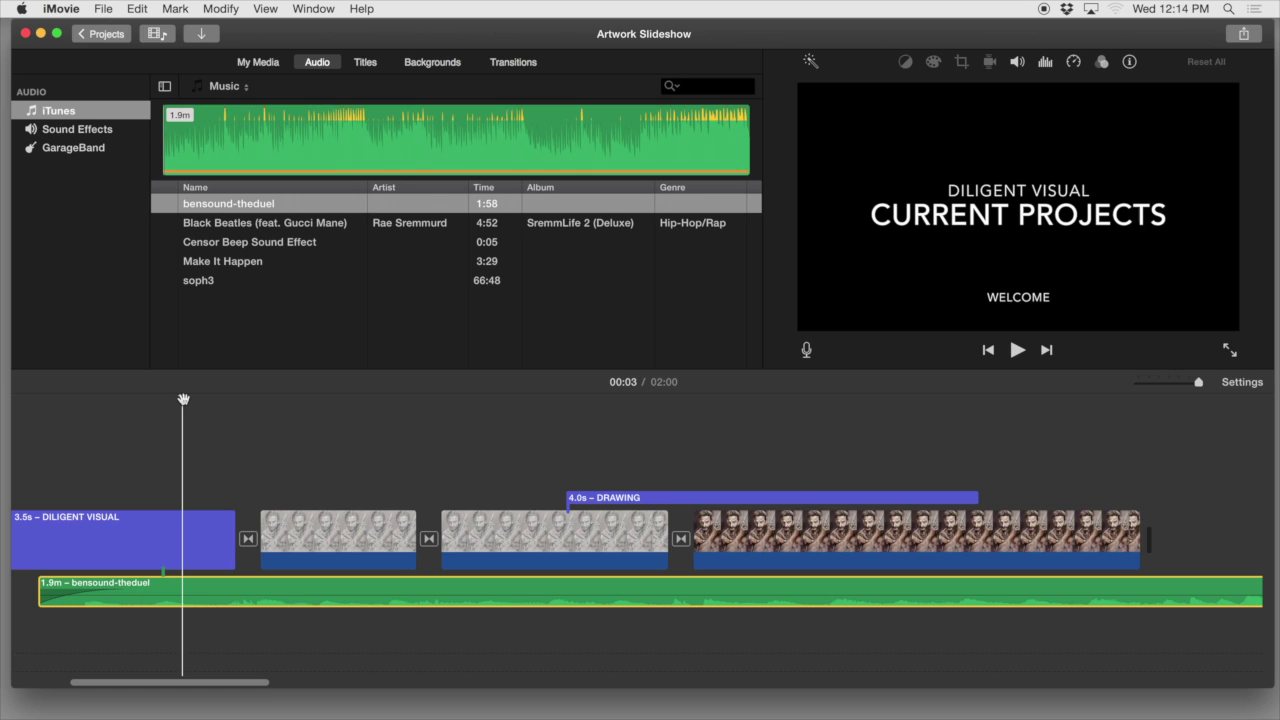
pyautogui.press('Home')
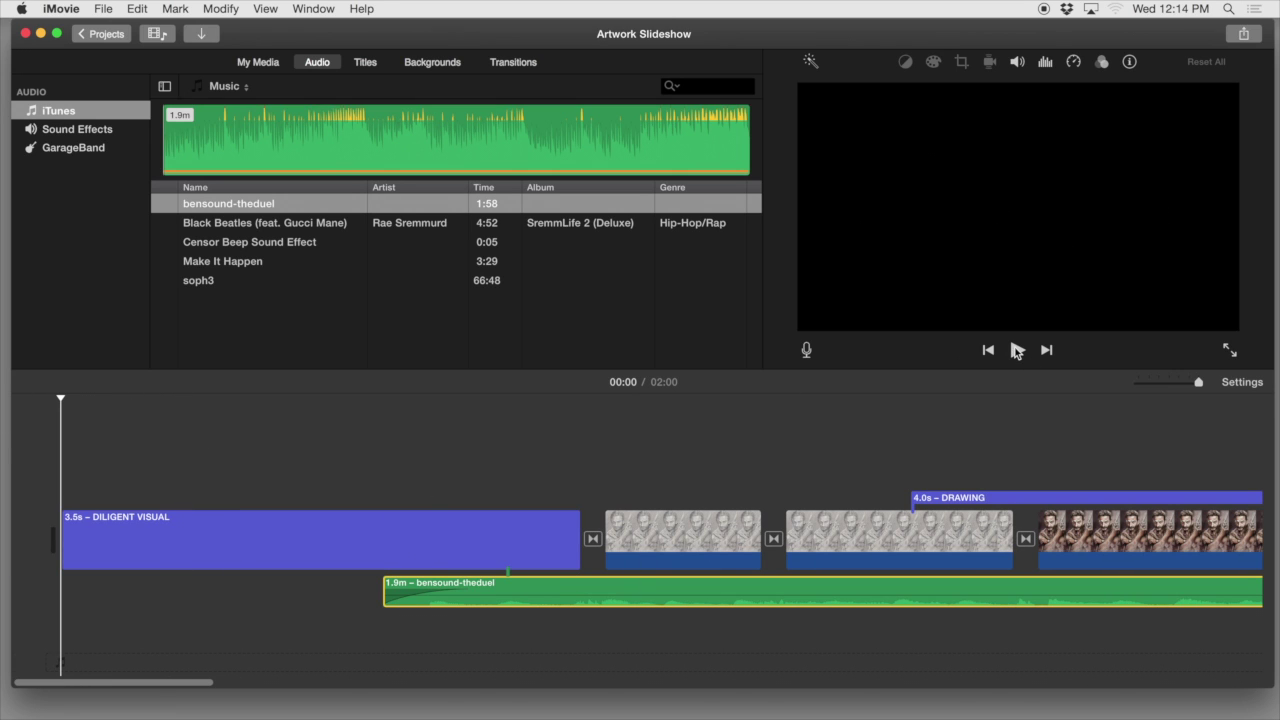
pyautogui.click(1017, 350)
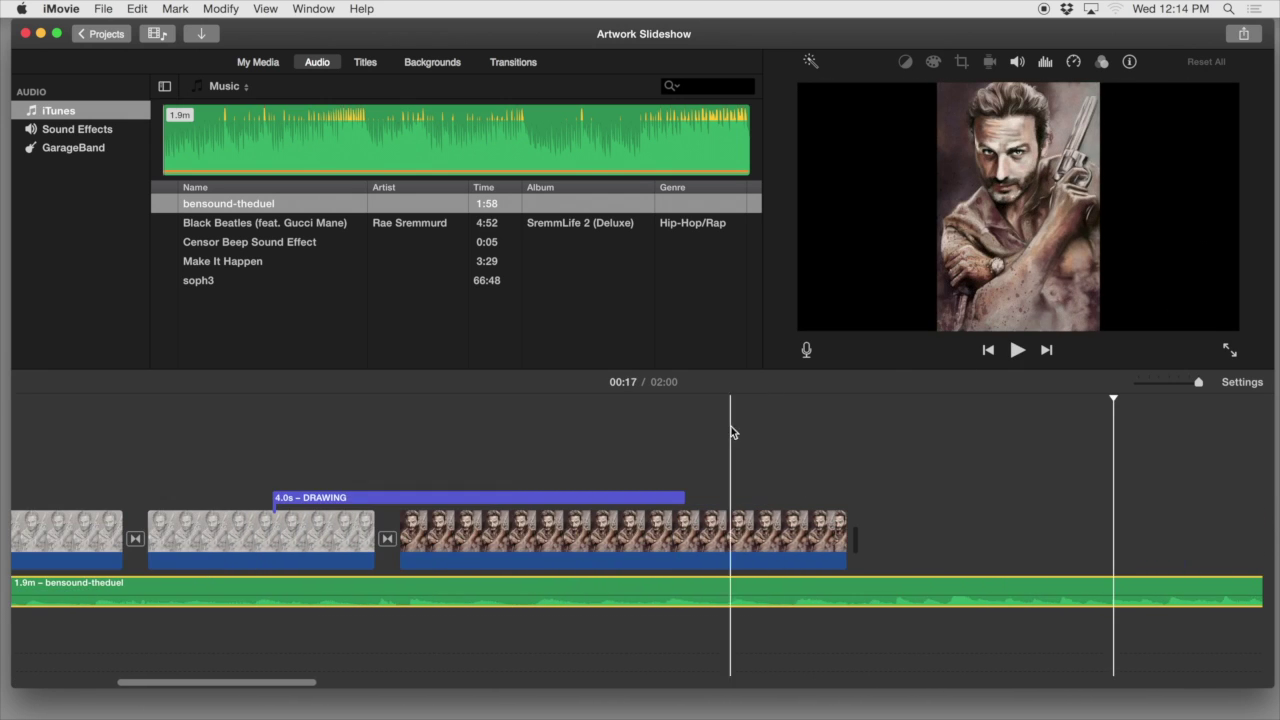
pyautogui.hscroll(-10, 600, 463)
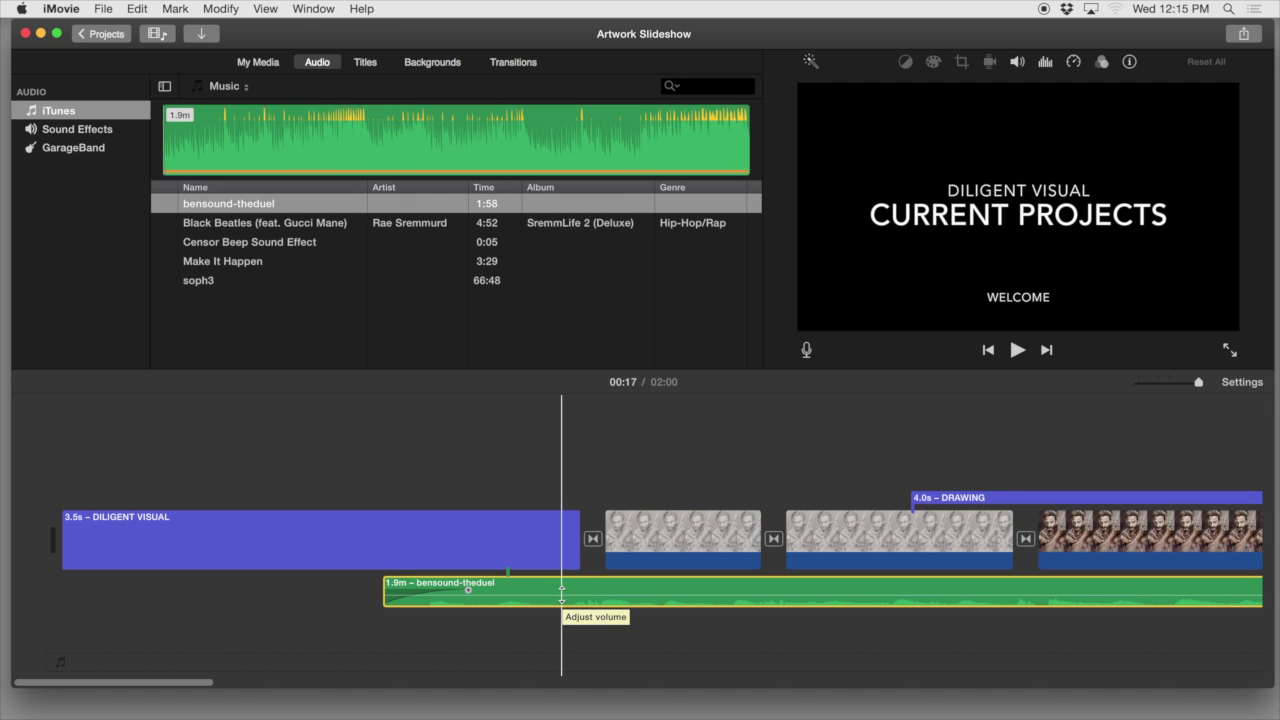
pyautogui.hscroll(10, 586, 443)
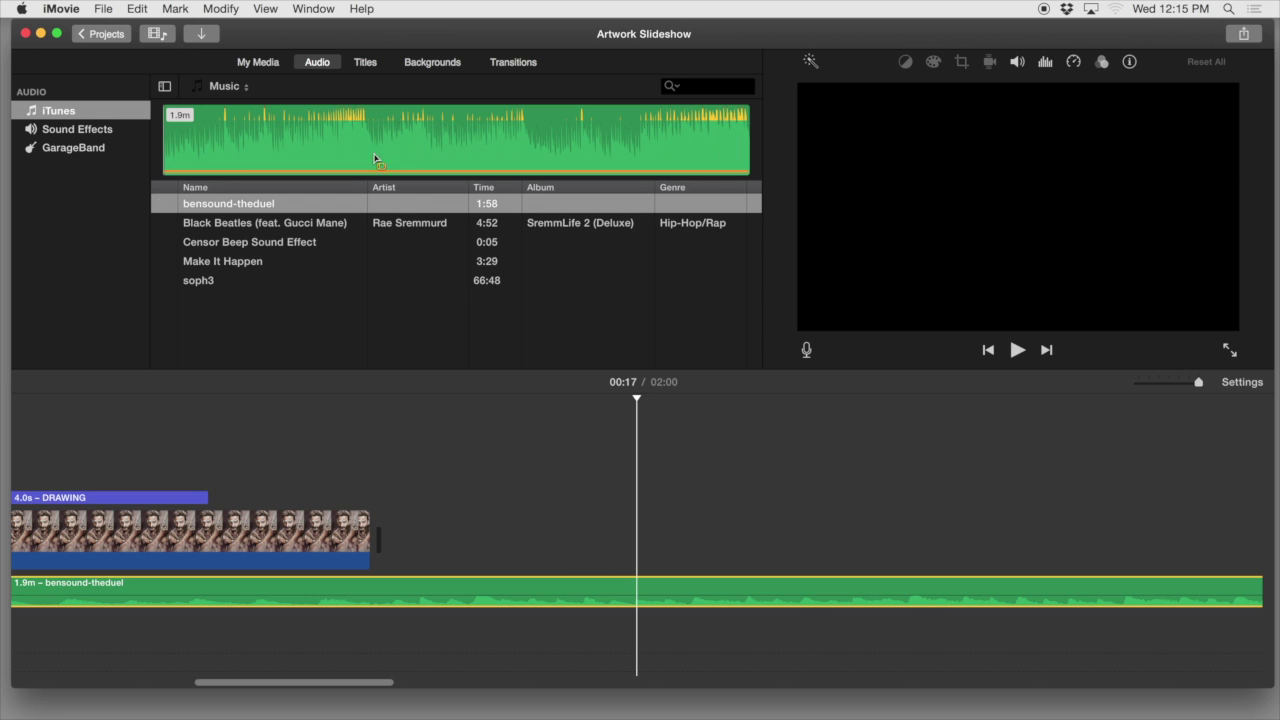
# Glance at the available transitions, then return to the project's artwork media
pyautogui.click(259, 62)
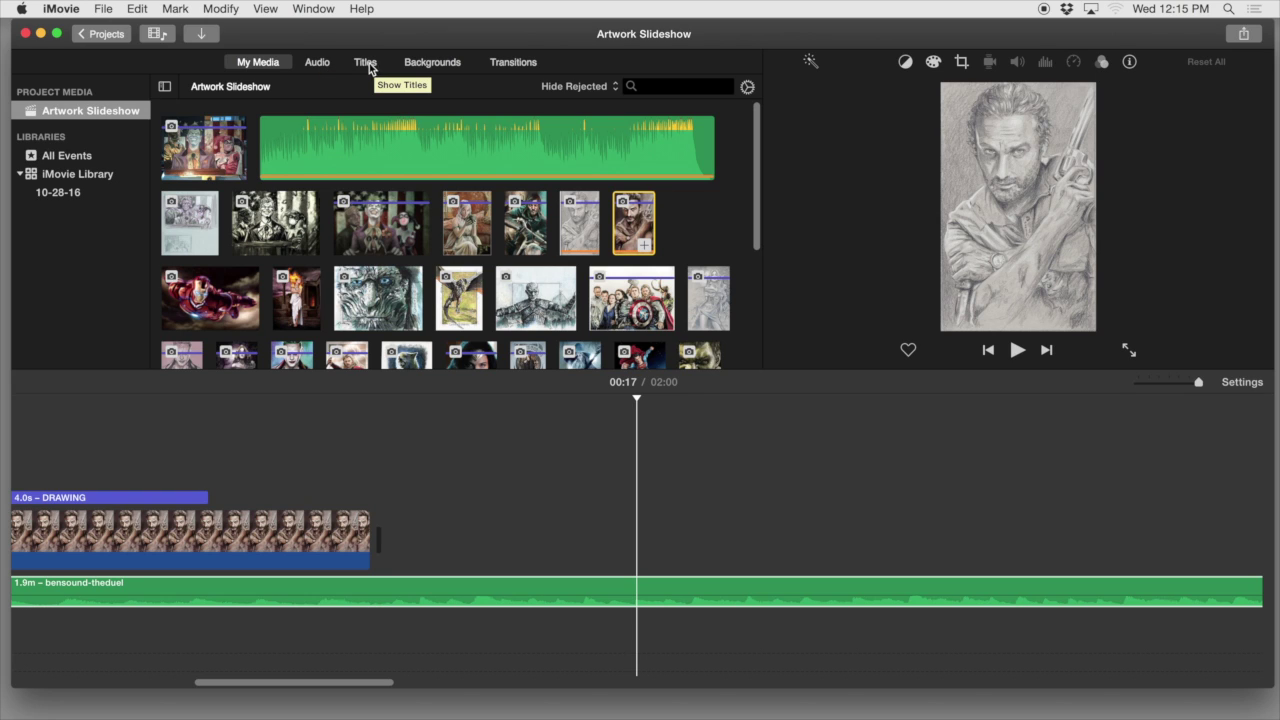
pyautogui.click(510, 63)
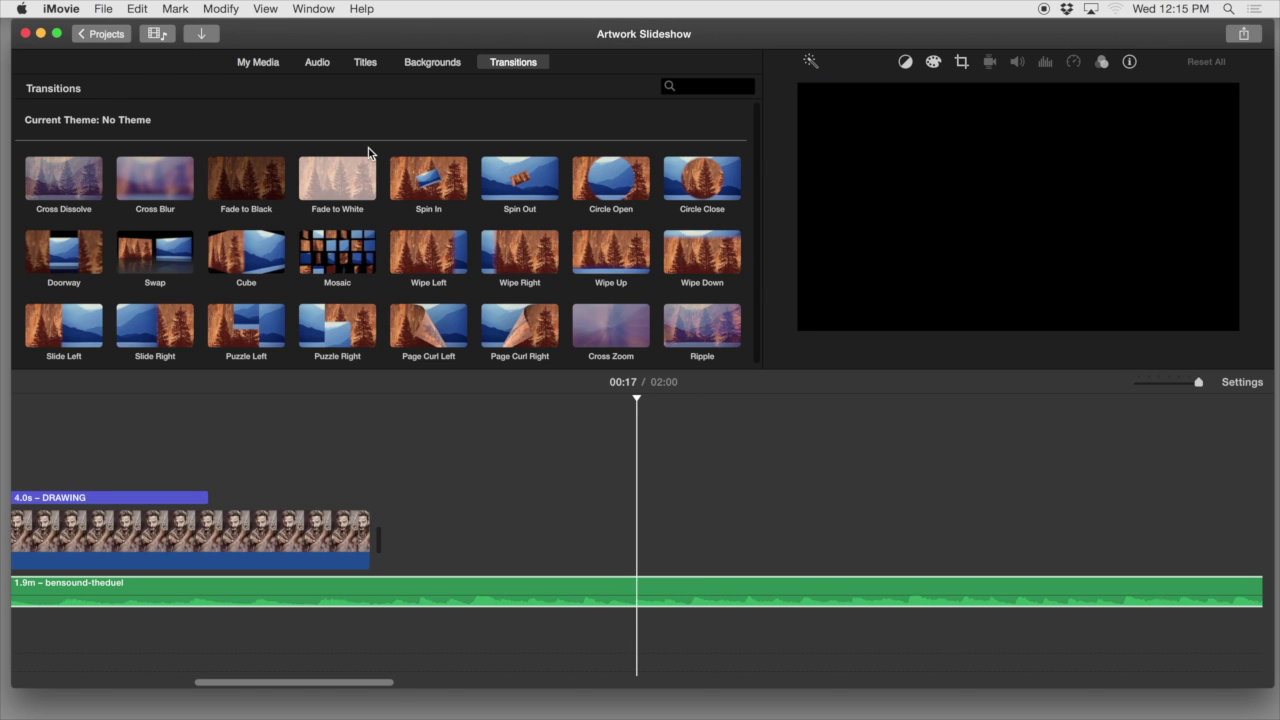
pyautogui.click(267, 66)
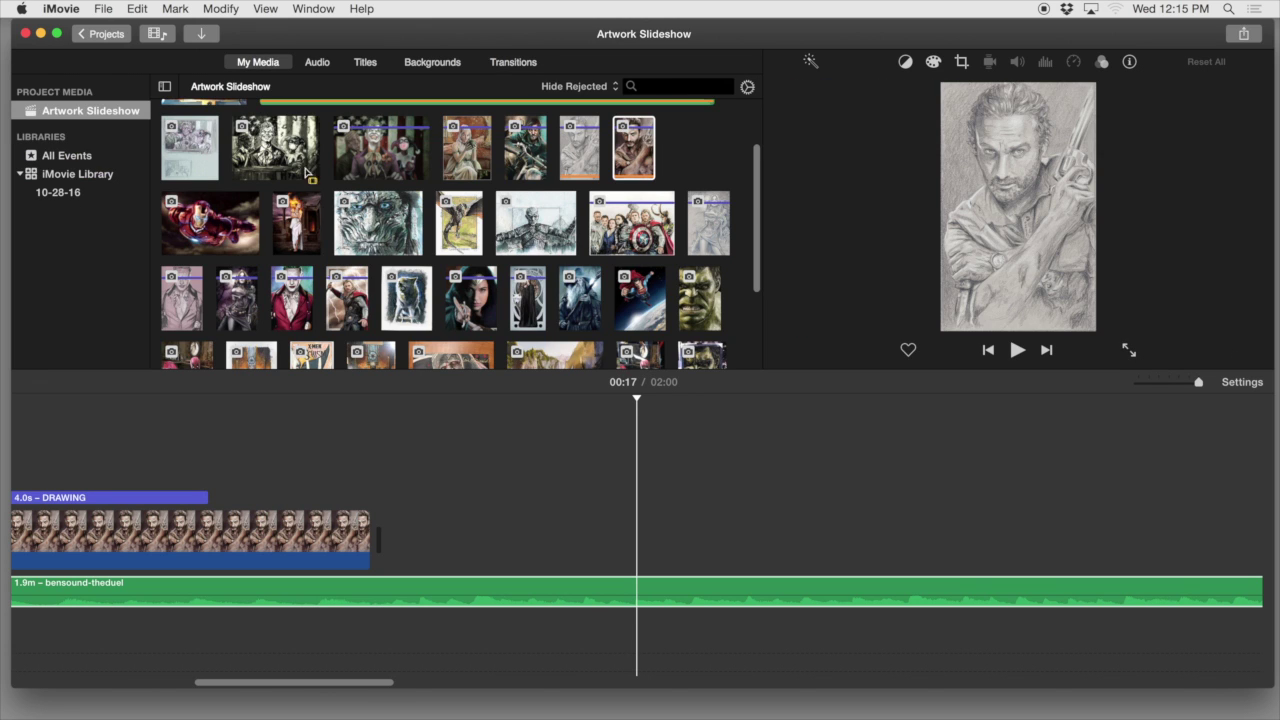